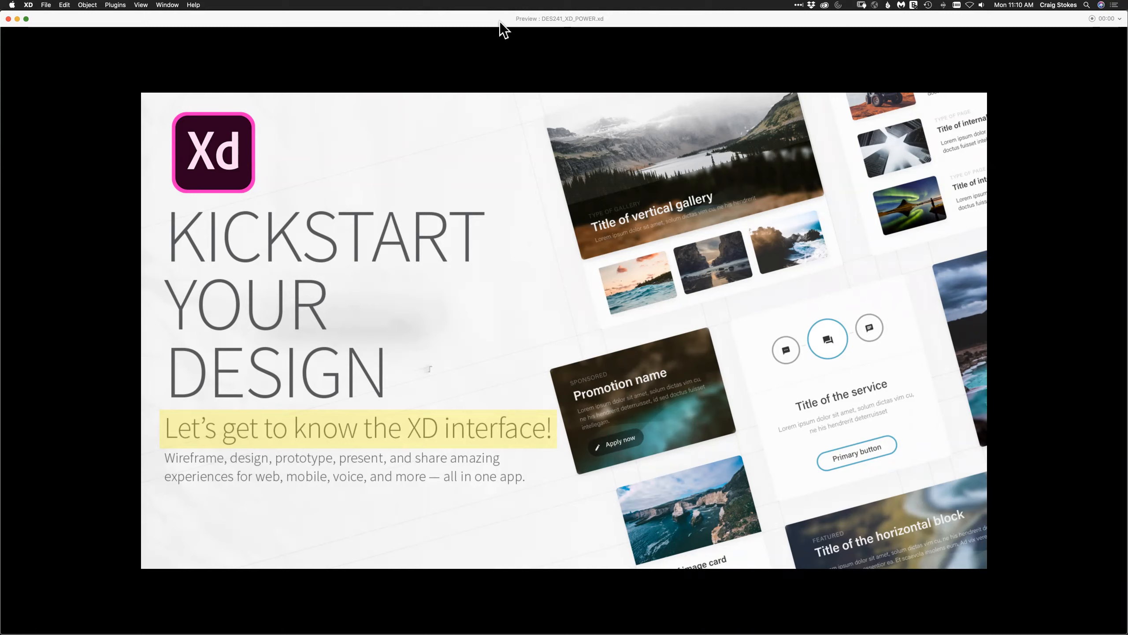
# Close the preview and, in Prototype mode, inspect the interaction wires of the Welcome artboard, the Agenda artboard and all artboards together.
pyautogui.click(8, 18)
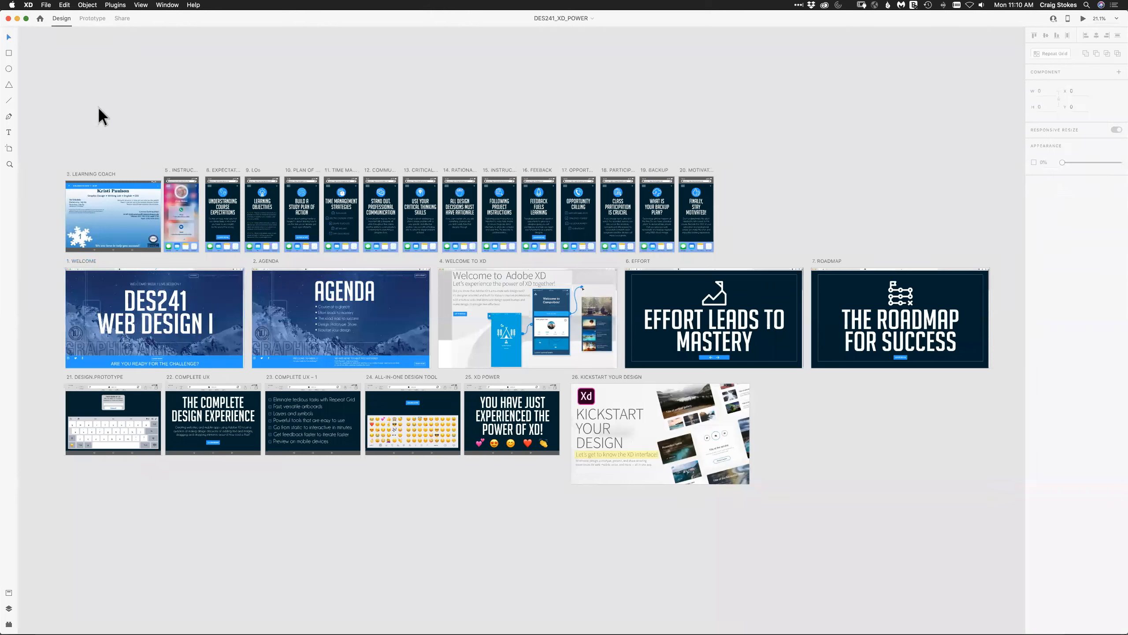
pyautogui.click(90, 19)
pyautogui.click(99, 292)
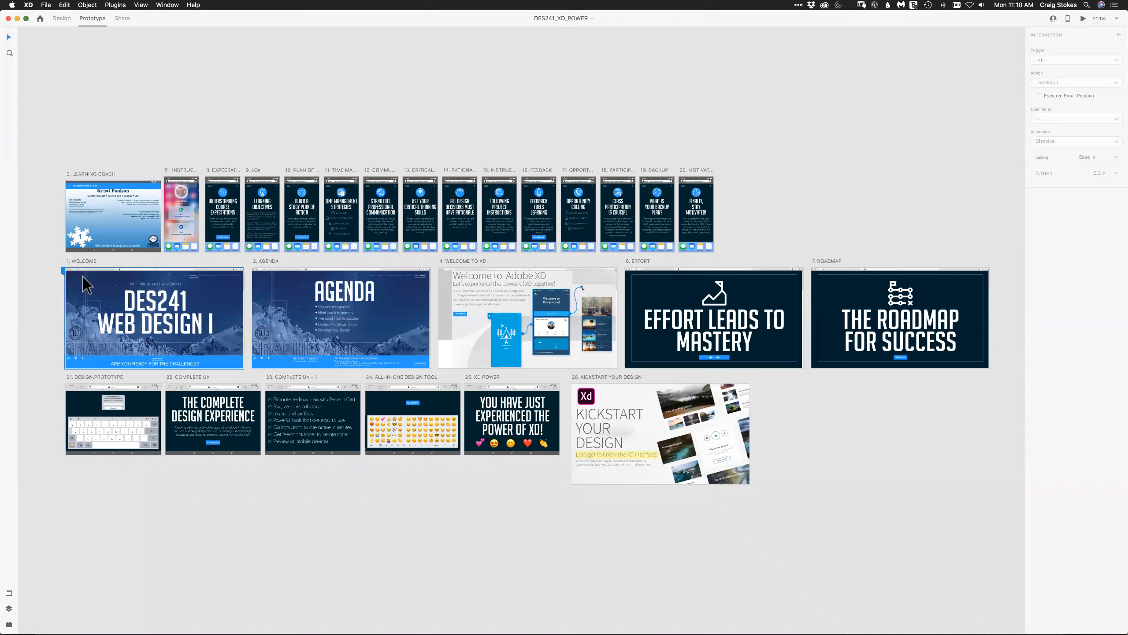
pyautogui.click(83, 277)
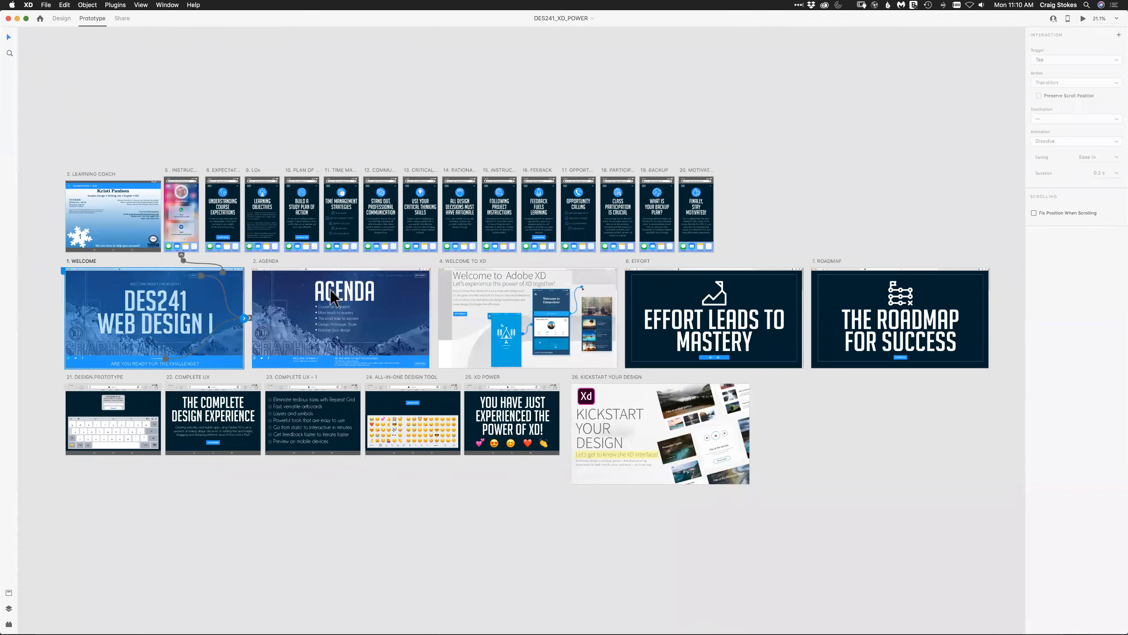
pyautogui.click(426, 311)
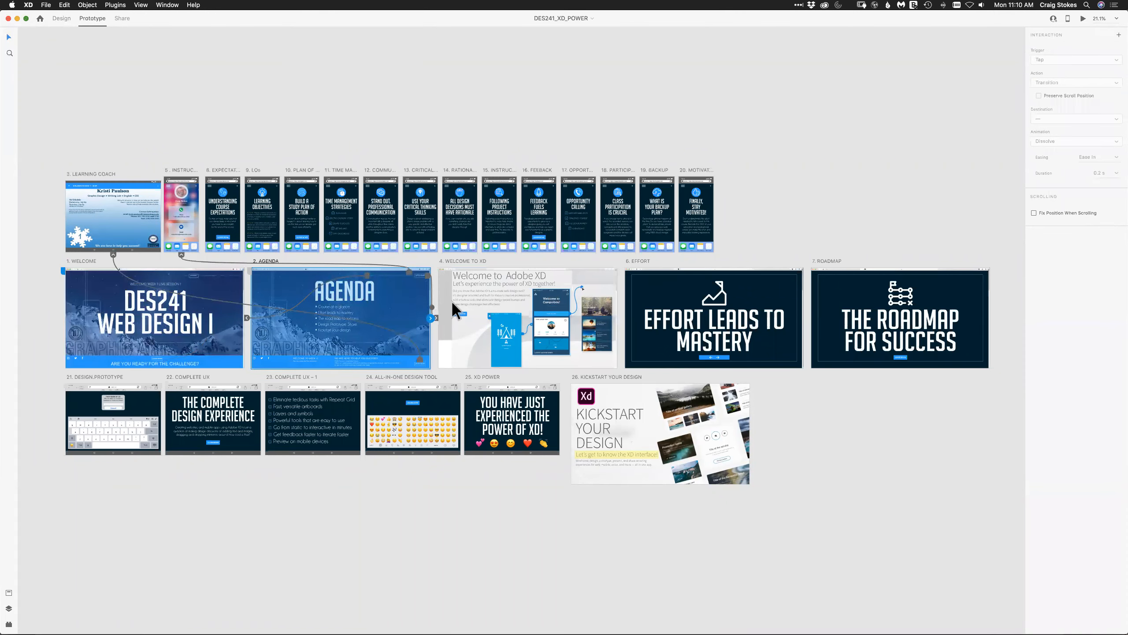
pyautogui.moveTo(40, 138); pyautogui.dragTo(917, 567)
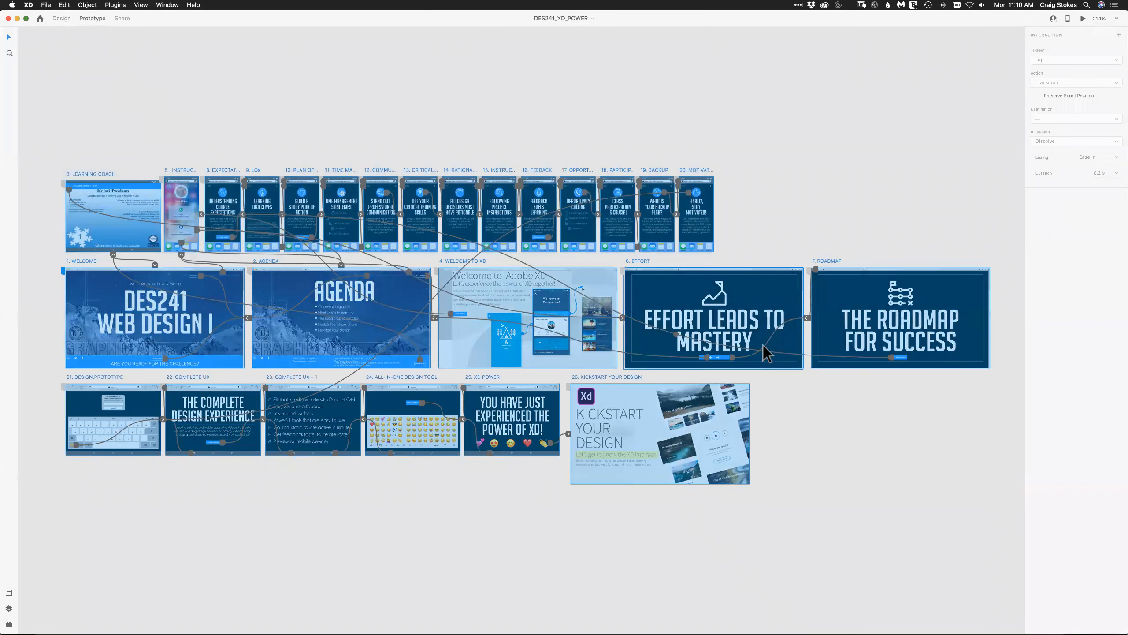
pyautogui.click(483, 551)
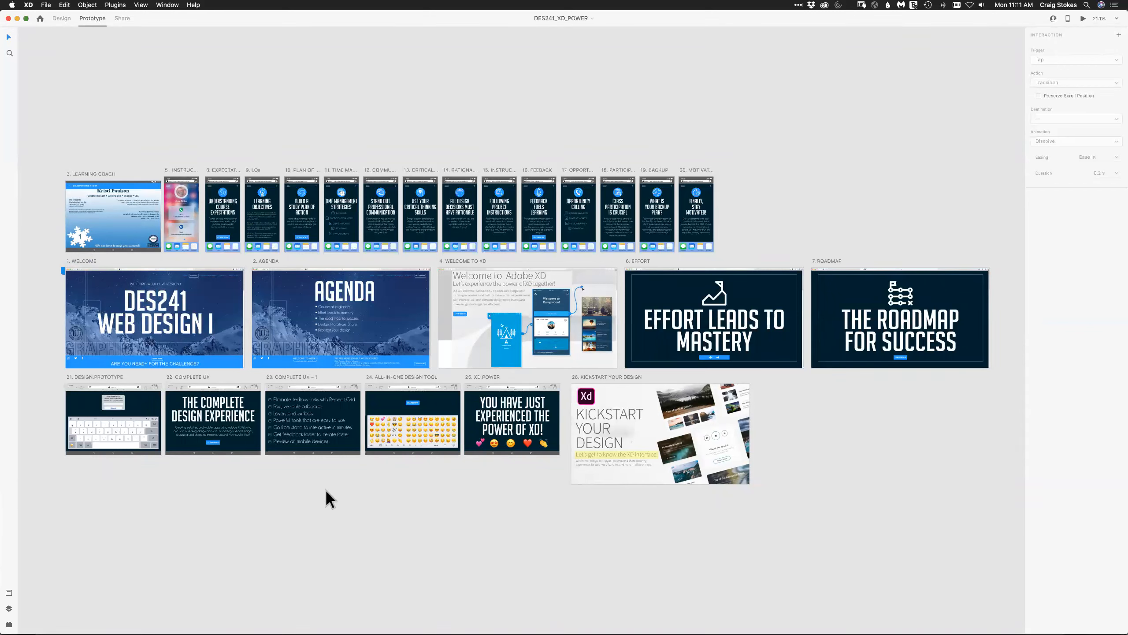
# Open the home screen and review the iPhone, iPad and Web artboard size presets and the recent files.
pyautogui.click(40, 18)
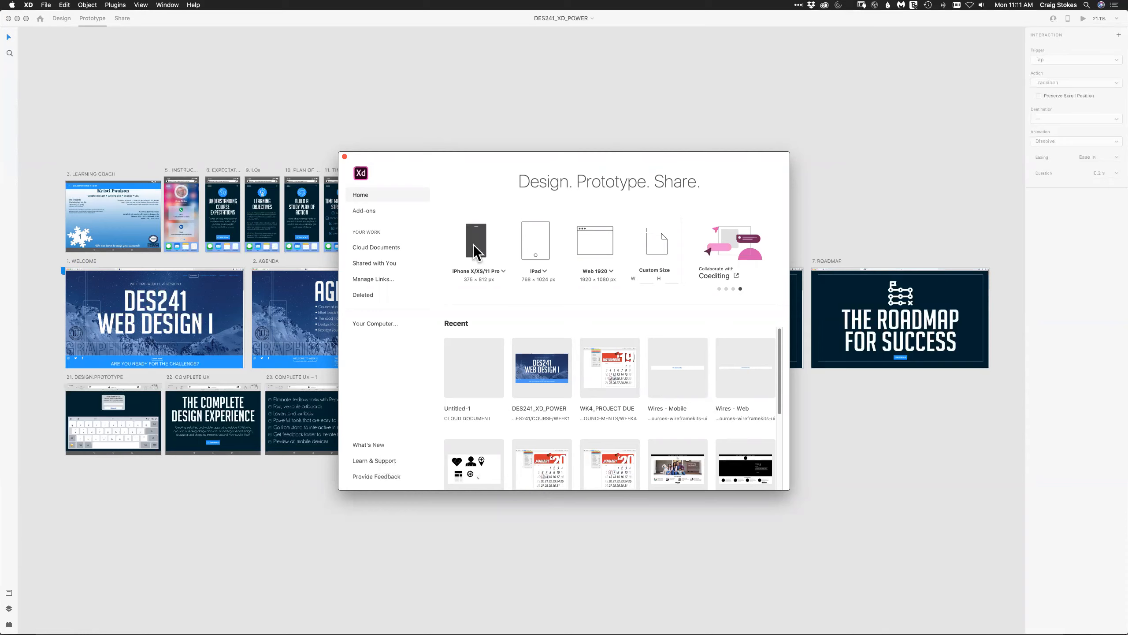
pyautogui.click(502, 270)
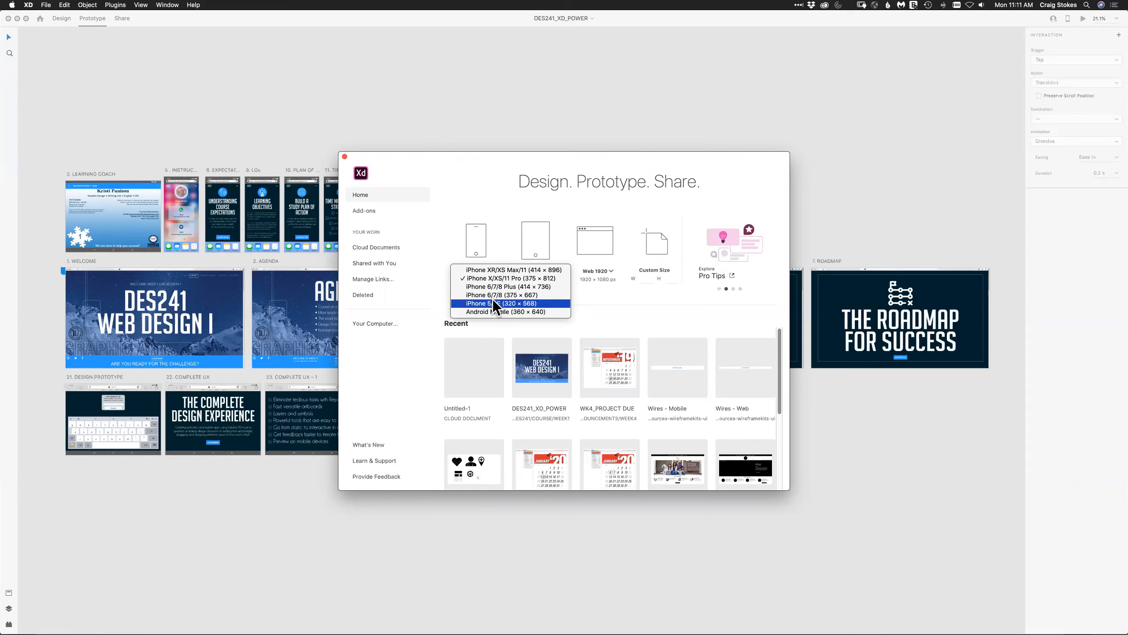
pyautogui.click(595, 293)
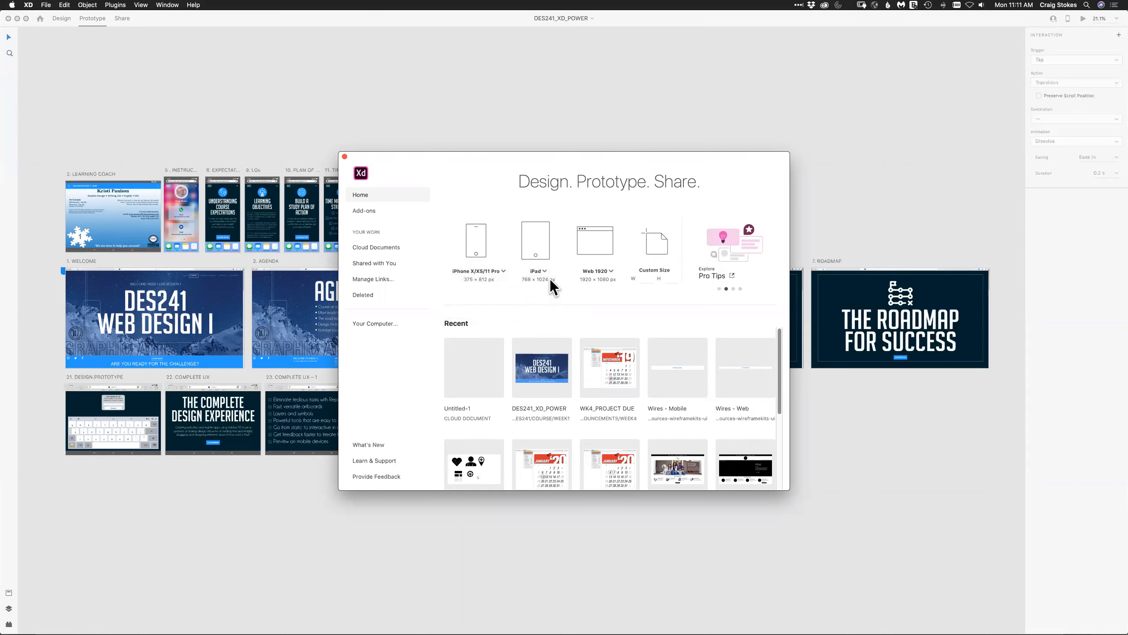
pyautogui.click(545, 271)
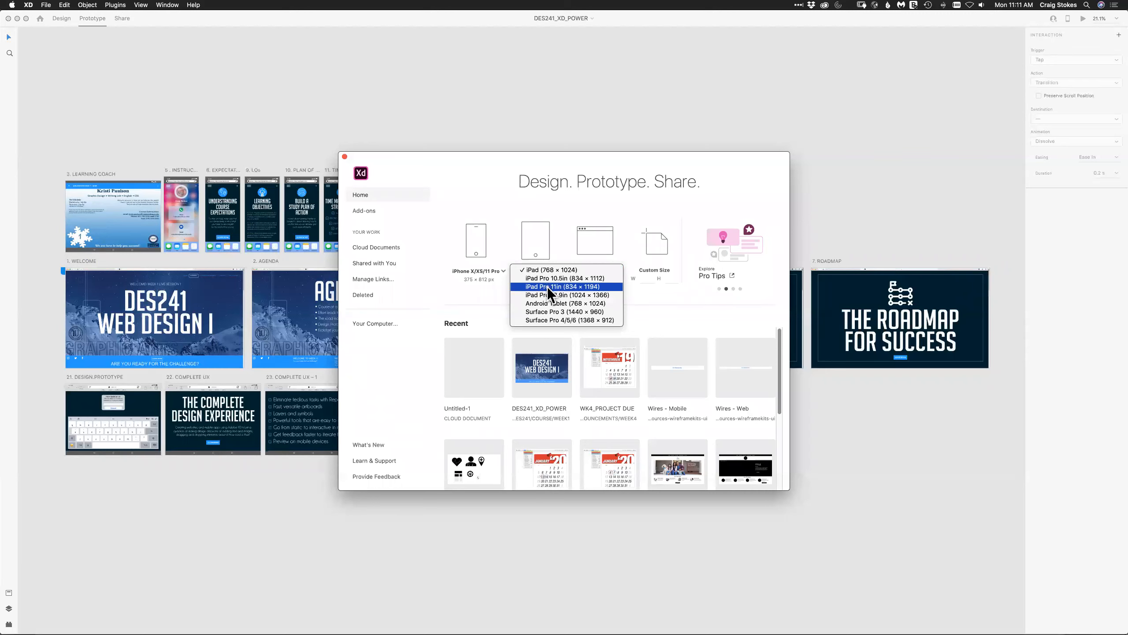
pyautogui.click(503, 317)
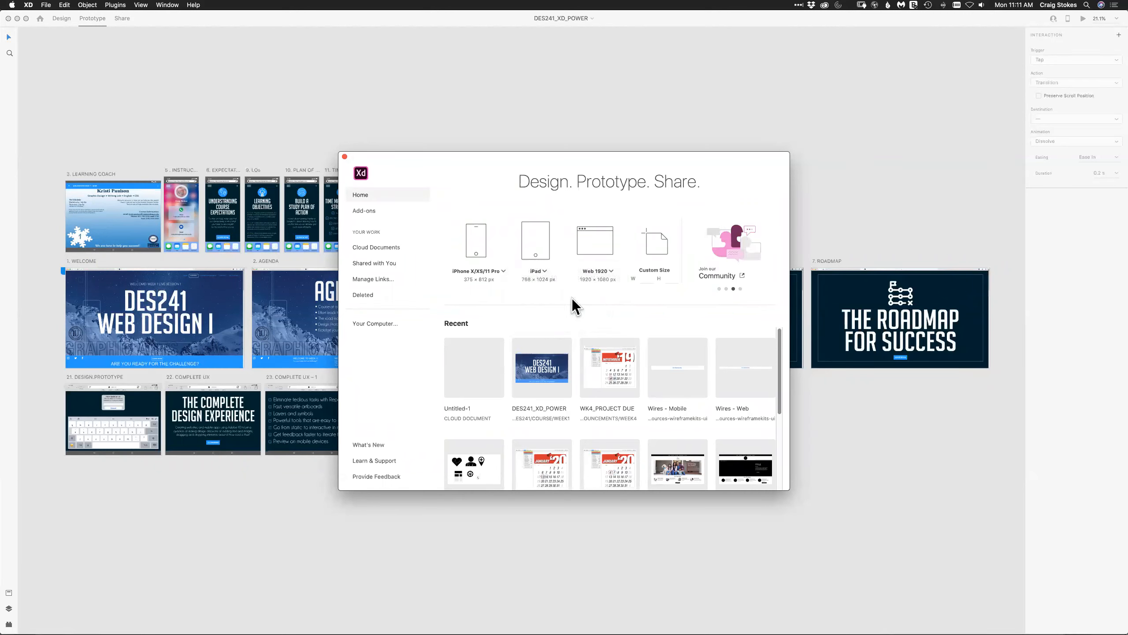
pyautogui.click(610, 271)
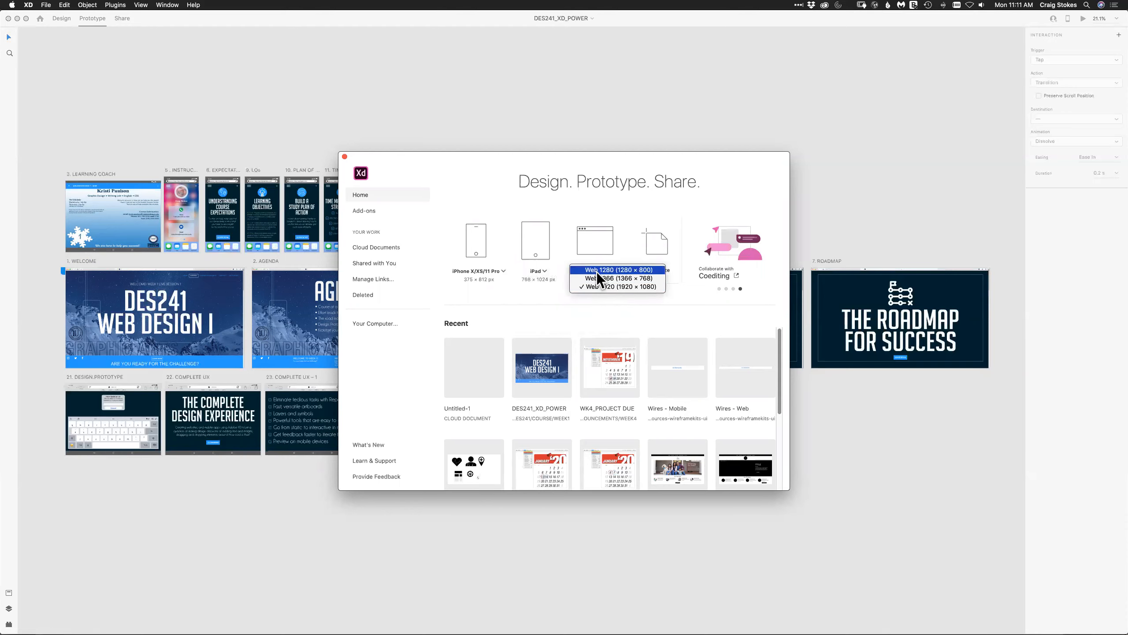
pyautogui.click(591, 313)
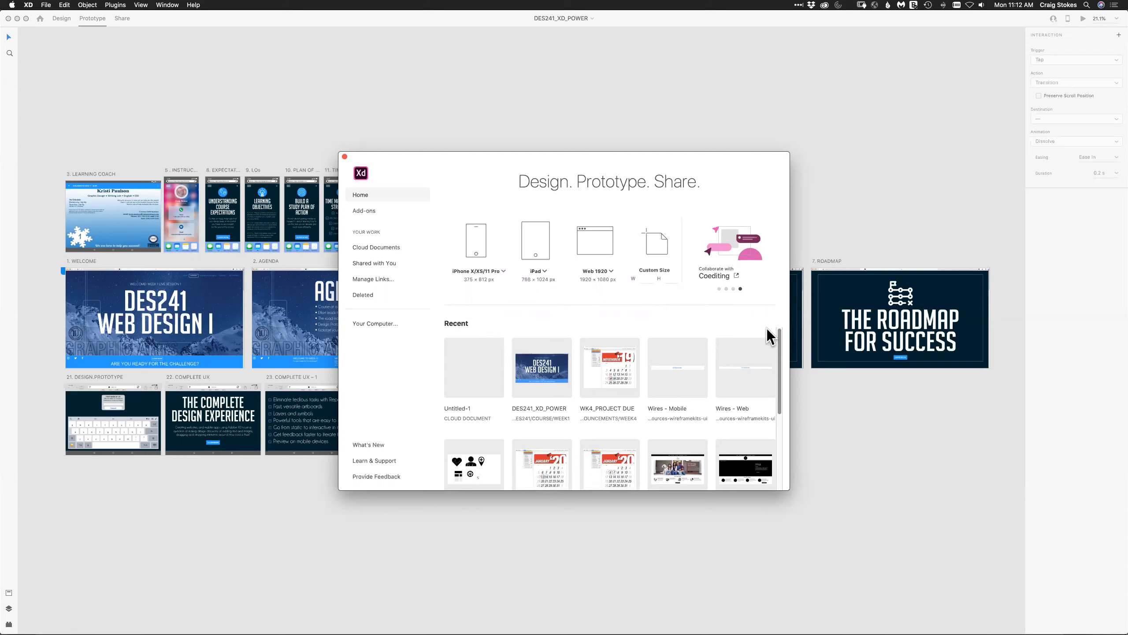
pyautogui.scroll(-1, 779, 367)
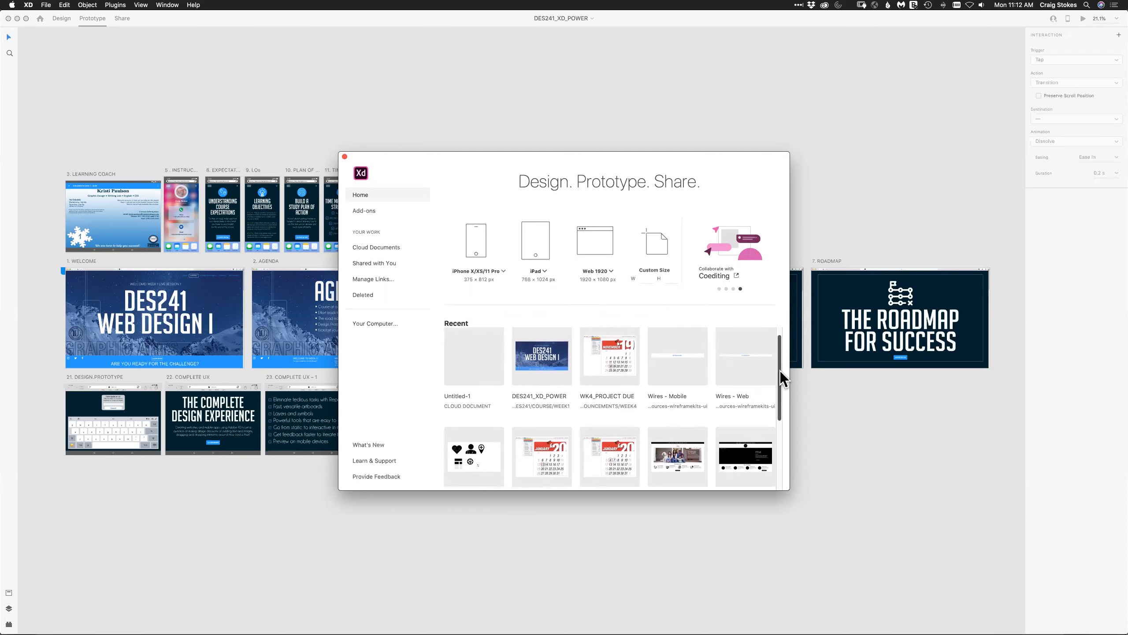
pyautogui.moveTo(780, 370)
pyautogui.mouseDown()
pyautogui.moveTo(779, 358)
pyautogui.moveTo(784, 460)
pyautogui.moveTo(784, 353)
pyautogui.mouseUp()
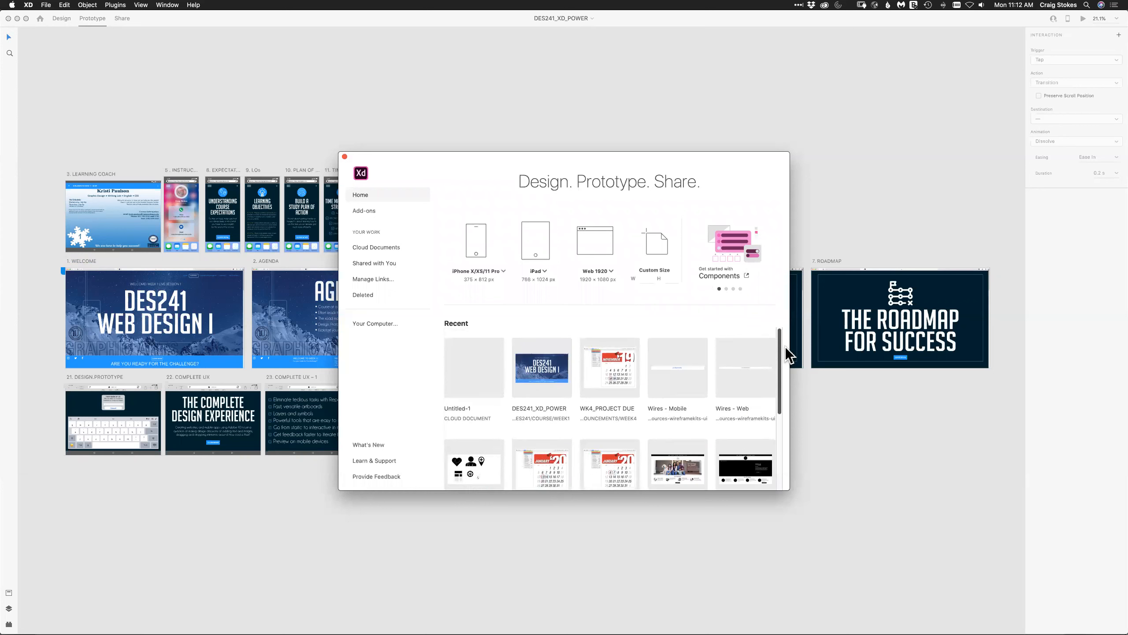
# View the What's New page and the Creative Cloud apps window, closing that window before returning to Adobe XD.
pyautogui.click(360, 446)
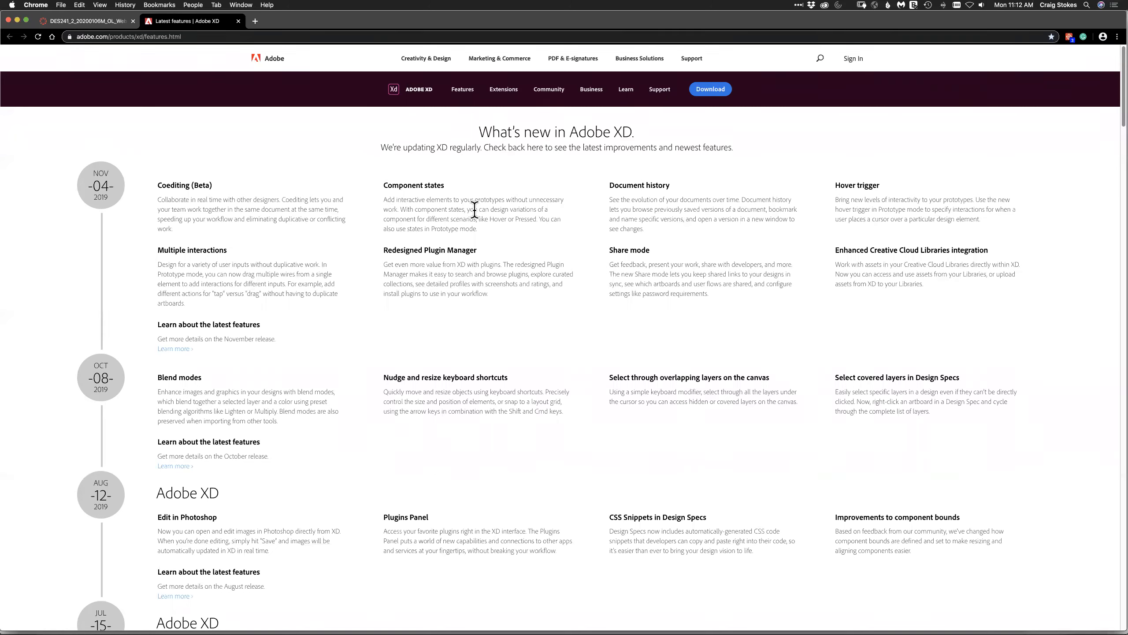
pyautogui.click(825, 5)
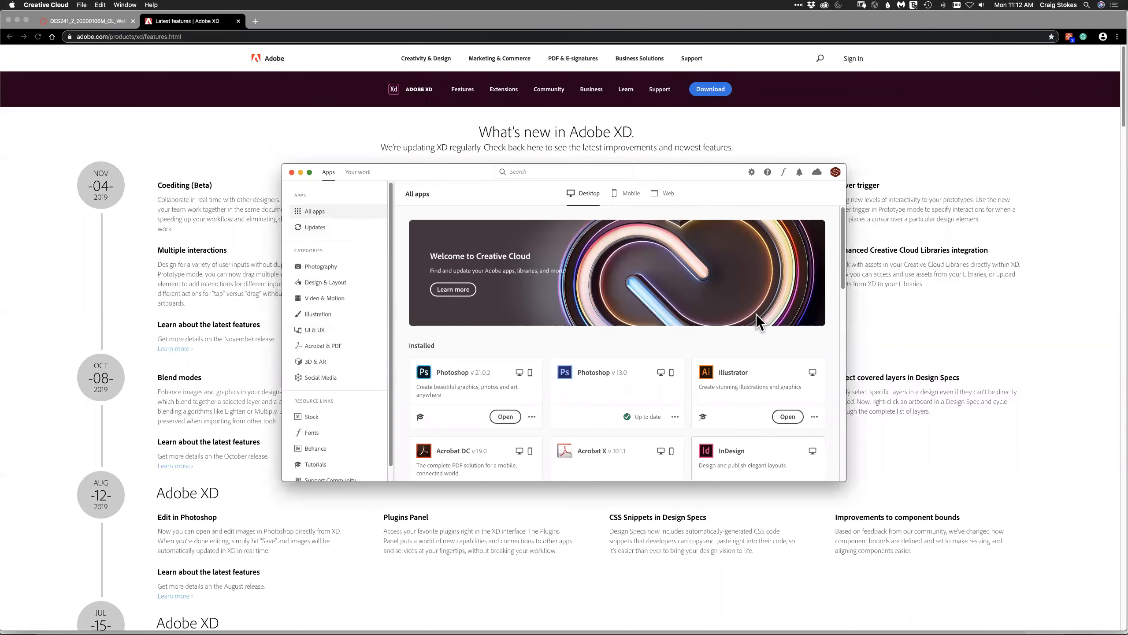
pyautogui.click(291, 172)
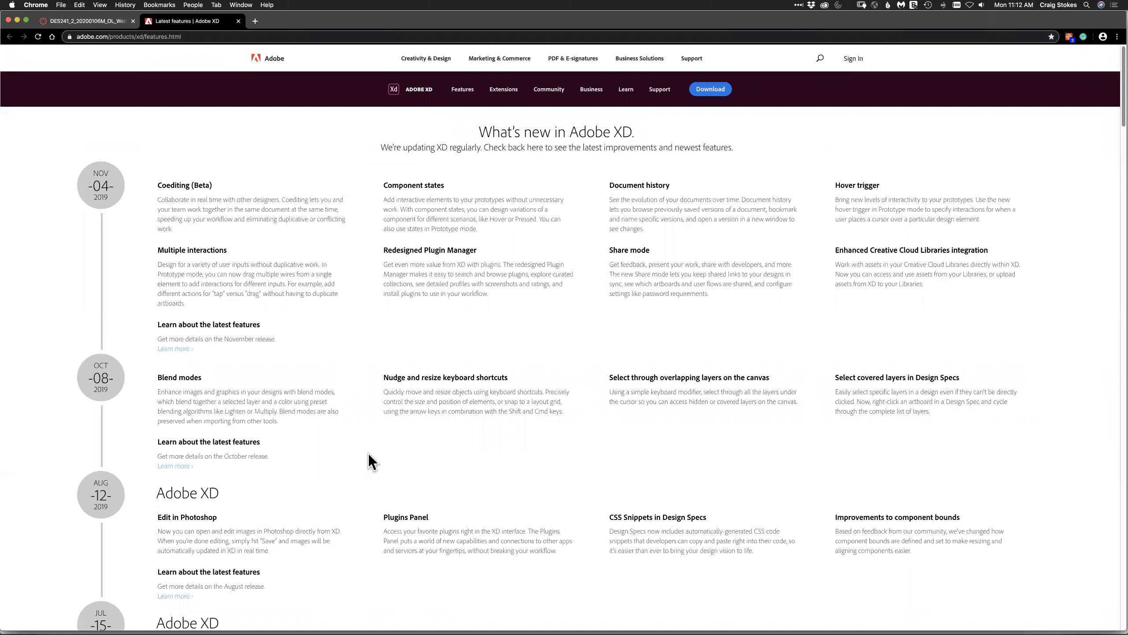
pyautogui.moveTo(378, 615)
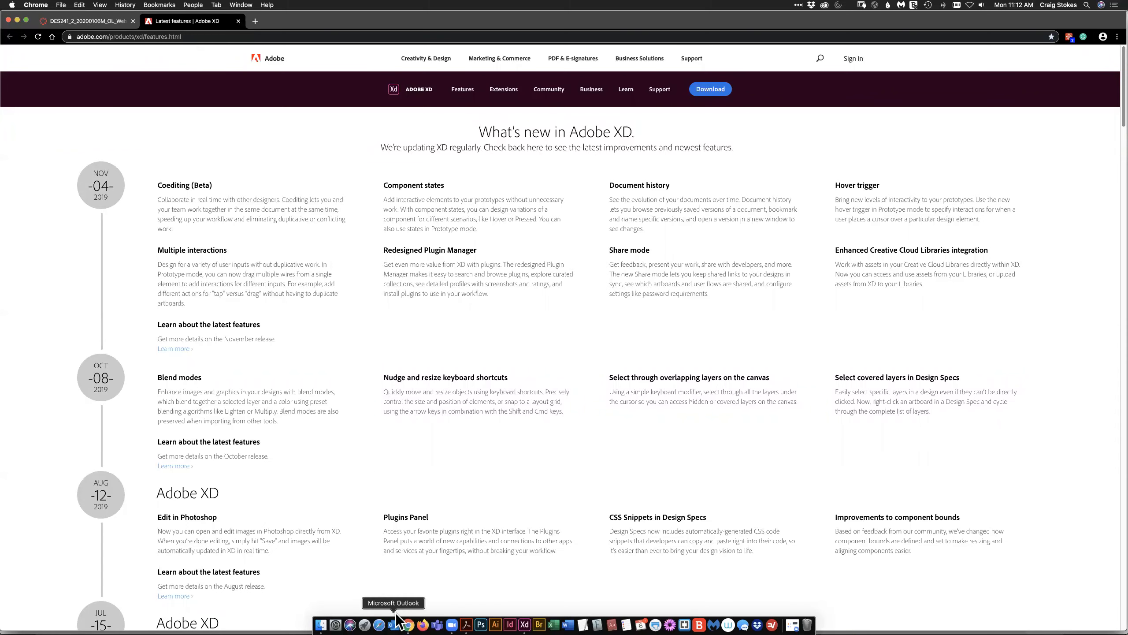
pyautogui.click(524, 624)
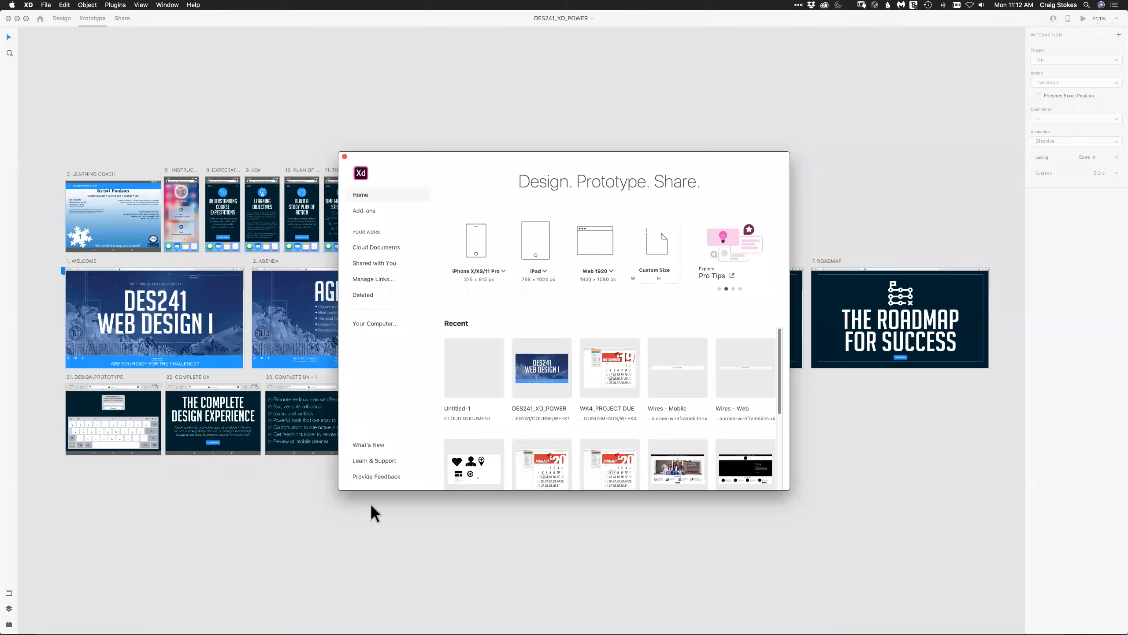
# View the Learn & Support web page from the home screen and return to Adobe XD.
pyautogui.click(362, 462)
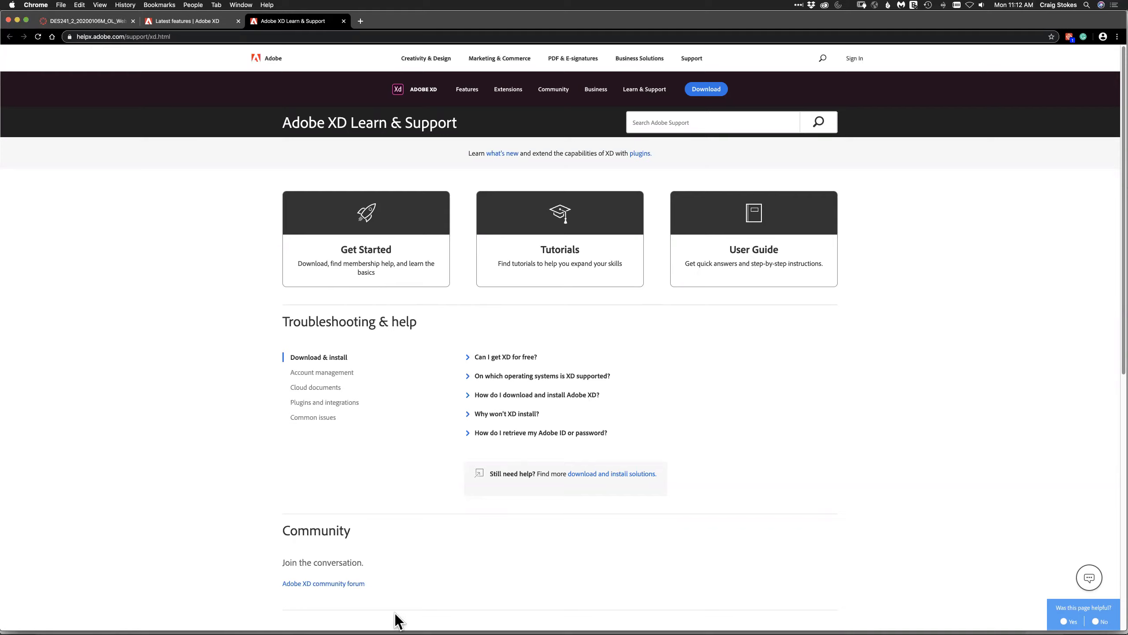
pyautogui.moveTo(405, 624)
pyautogui.click(524, 624)
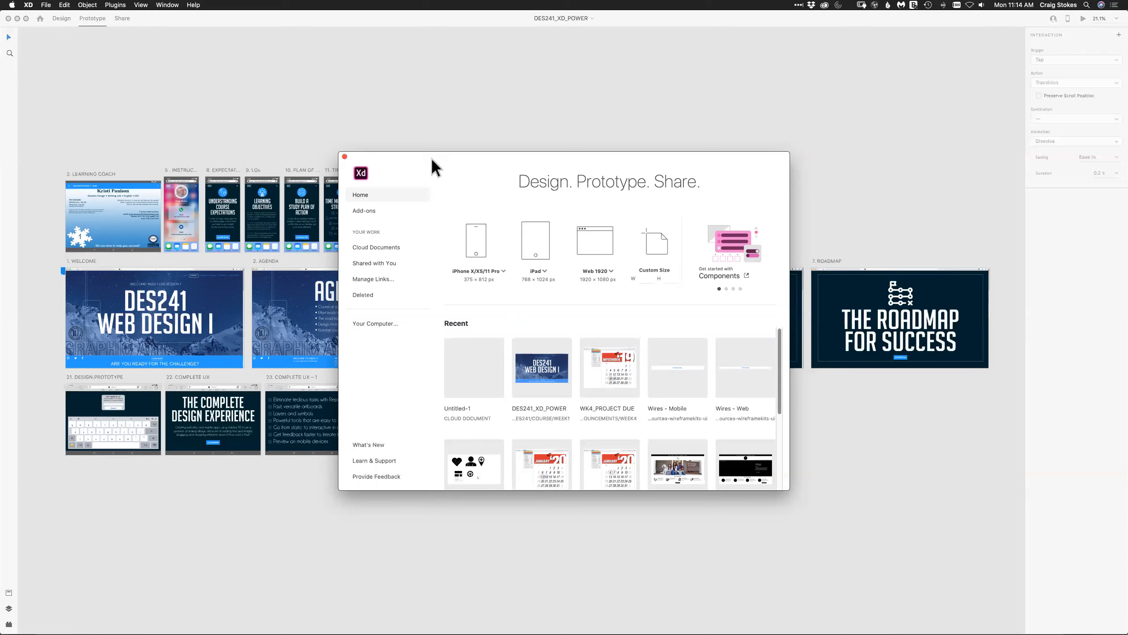
# Switch to Chrome and review the Week 1 Assessment instructions on the course site, down to the required pages for each device.
pyautogui.press('super+Tab')
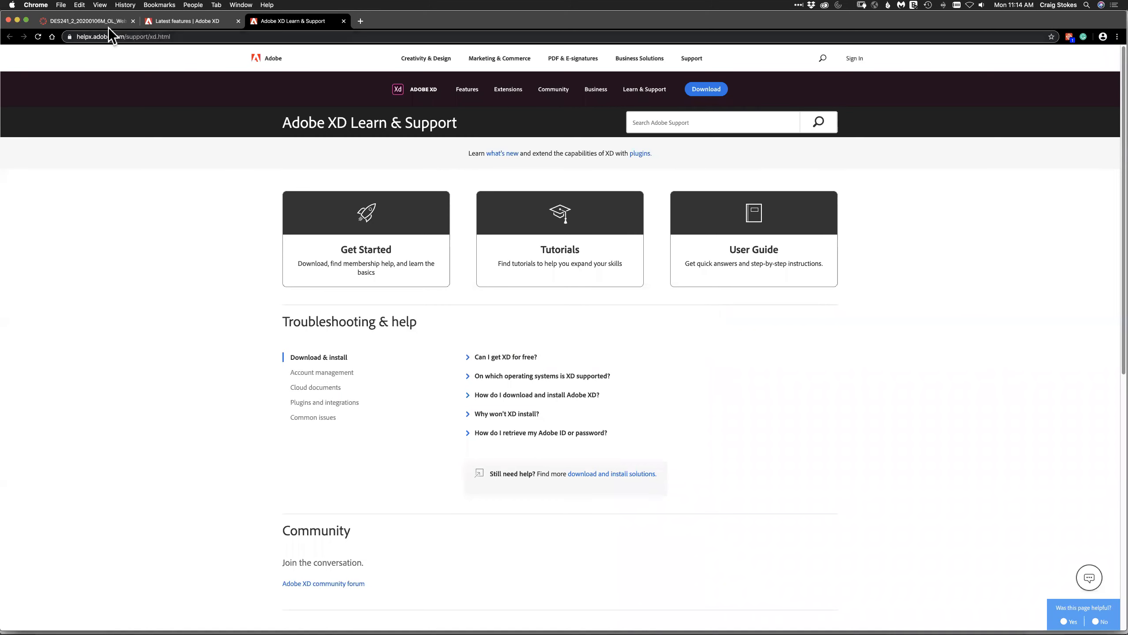
pyautogui.click(108, 20)
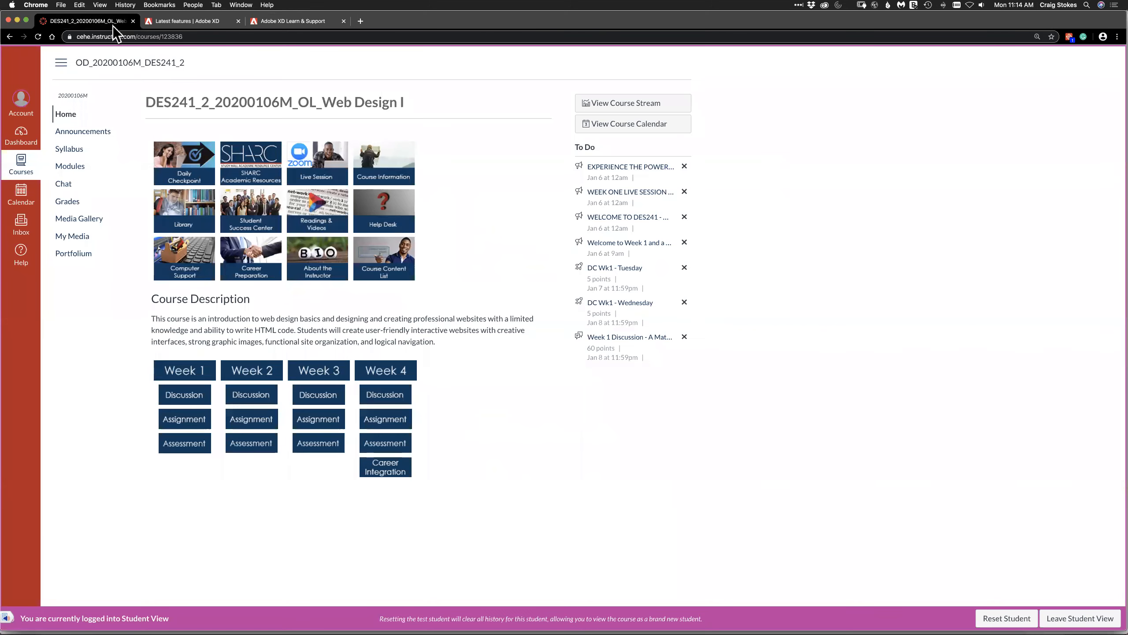
pyautogui.click(191, 443)
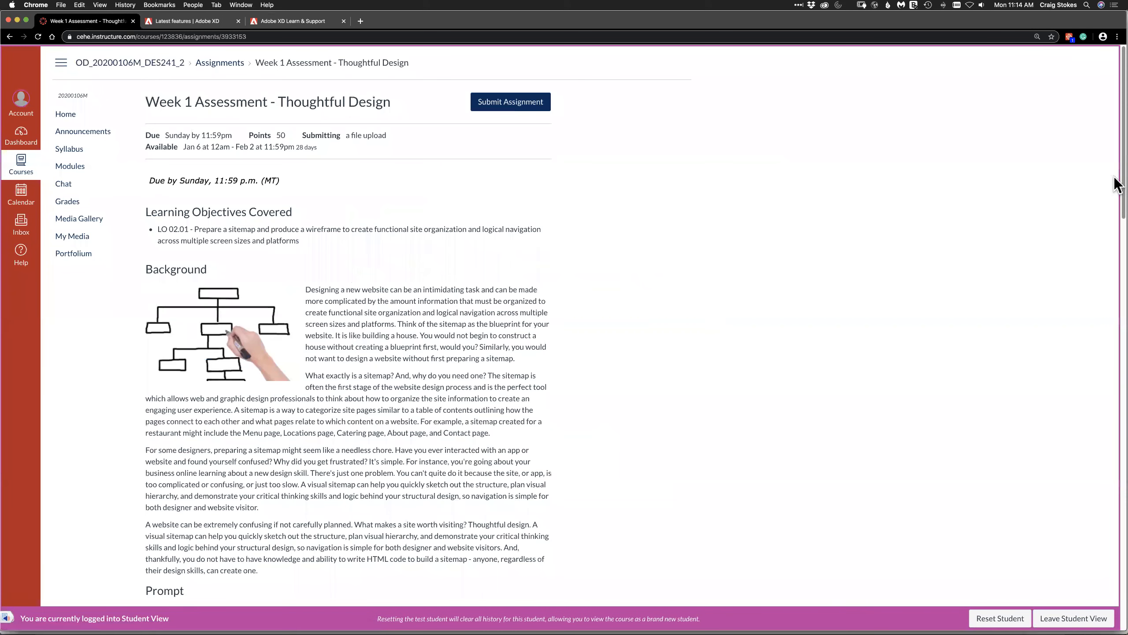
pyautogui.moveTo(1115, 201); pyautogui.dragTo(1115, 411)
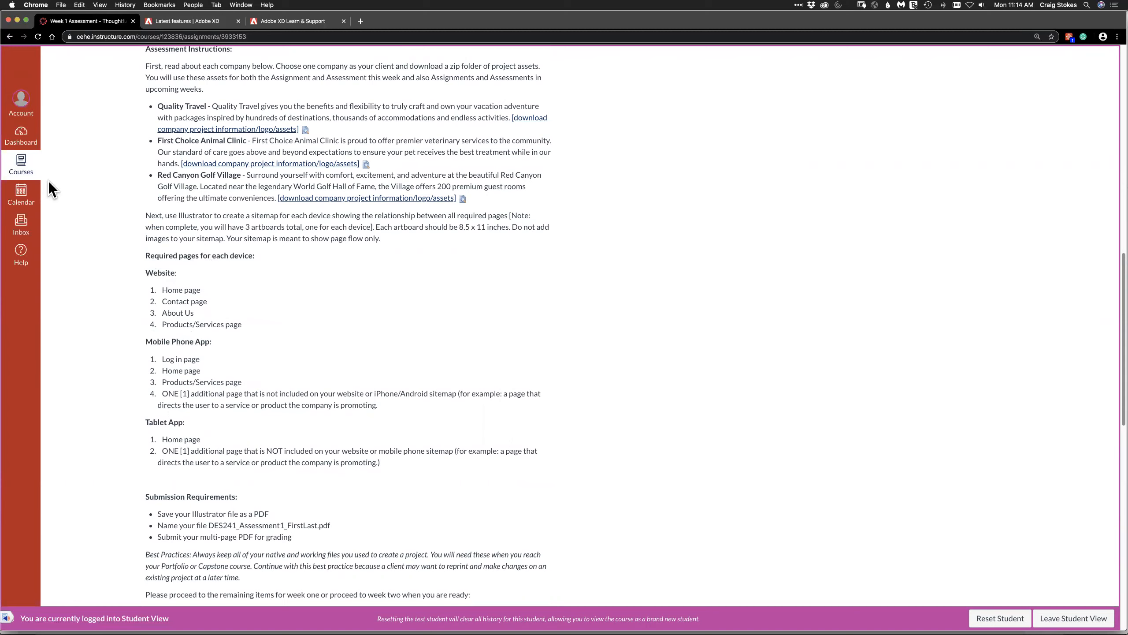
# Switch back to Adobe XD and create a new document from the Web 1920 (1920 × 1080) preset.
pyautogui.press('super+Tab')
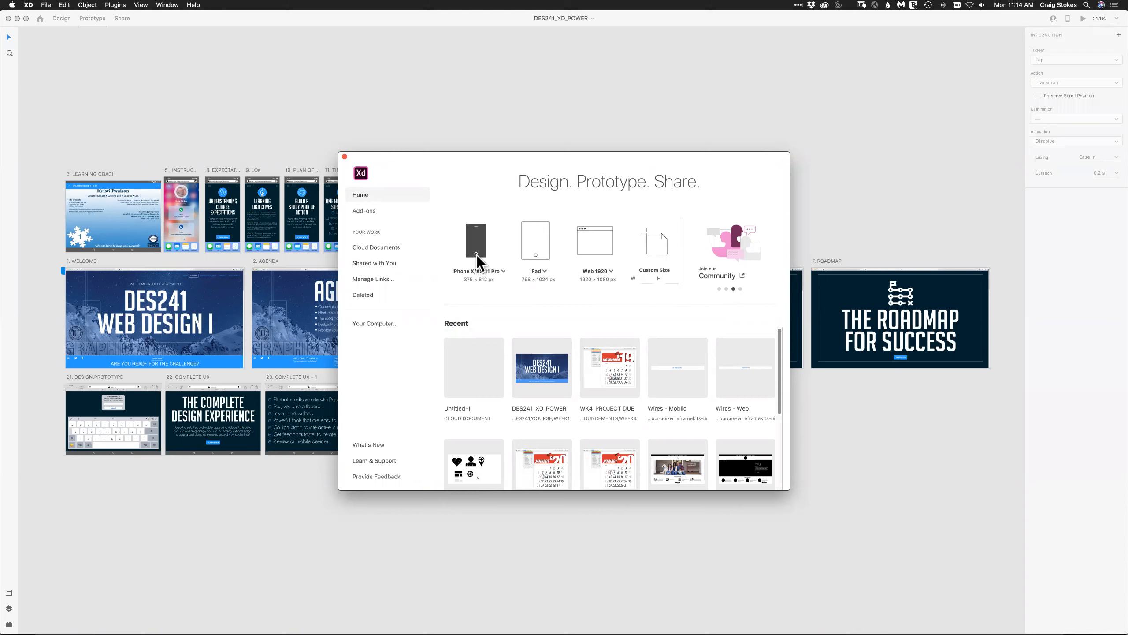
pyautogui.click(610, 271)
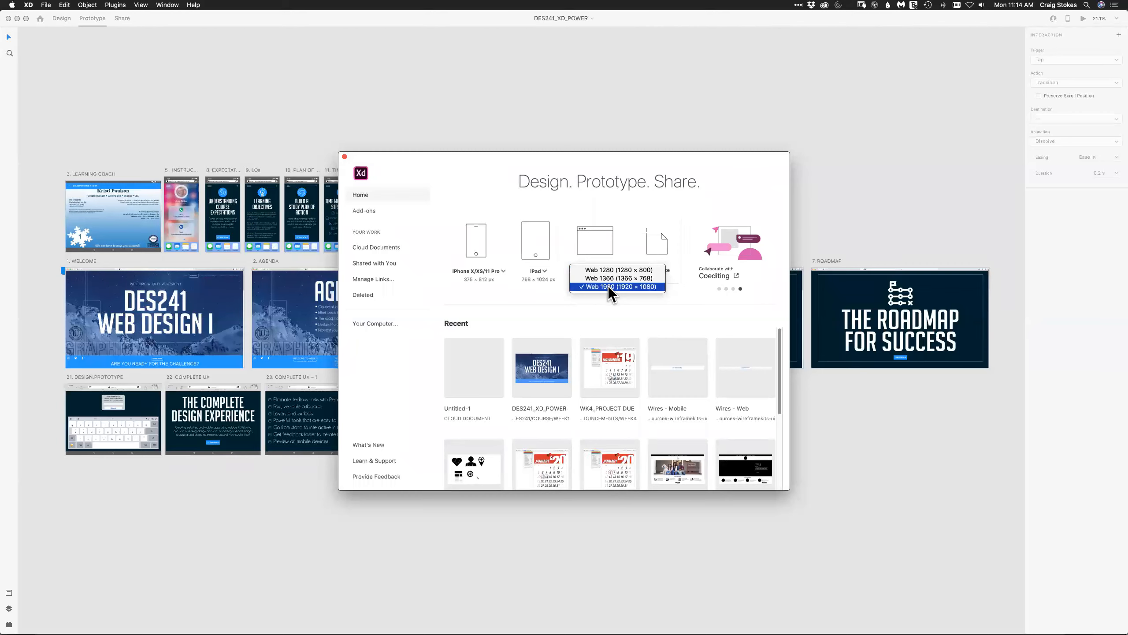
pyautogui.click(604, 285)
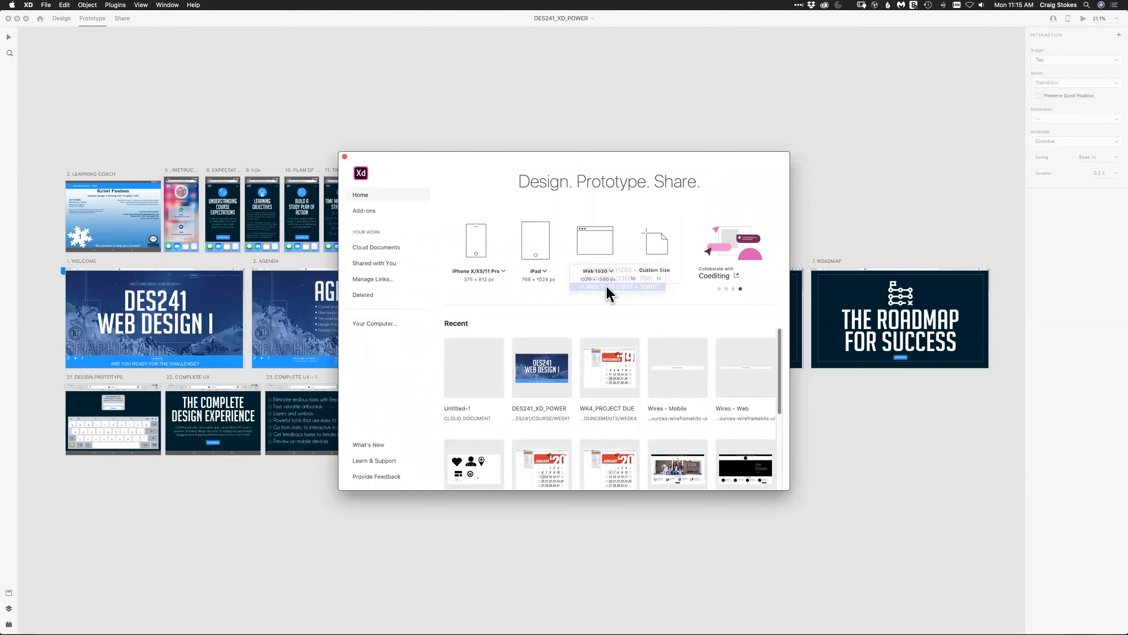
pyautogui.click(590, 243)
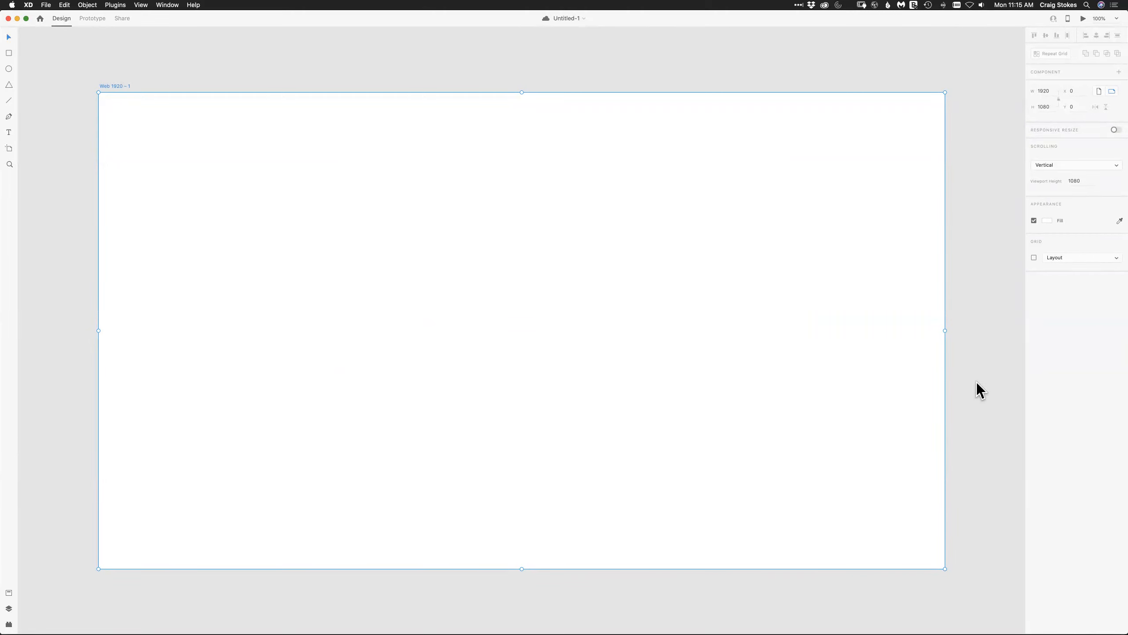
# Deselect the new artboard and look through the XD application menu's commands.
pyautogui.click(992, 265)
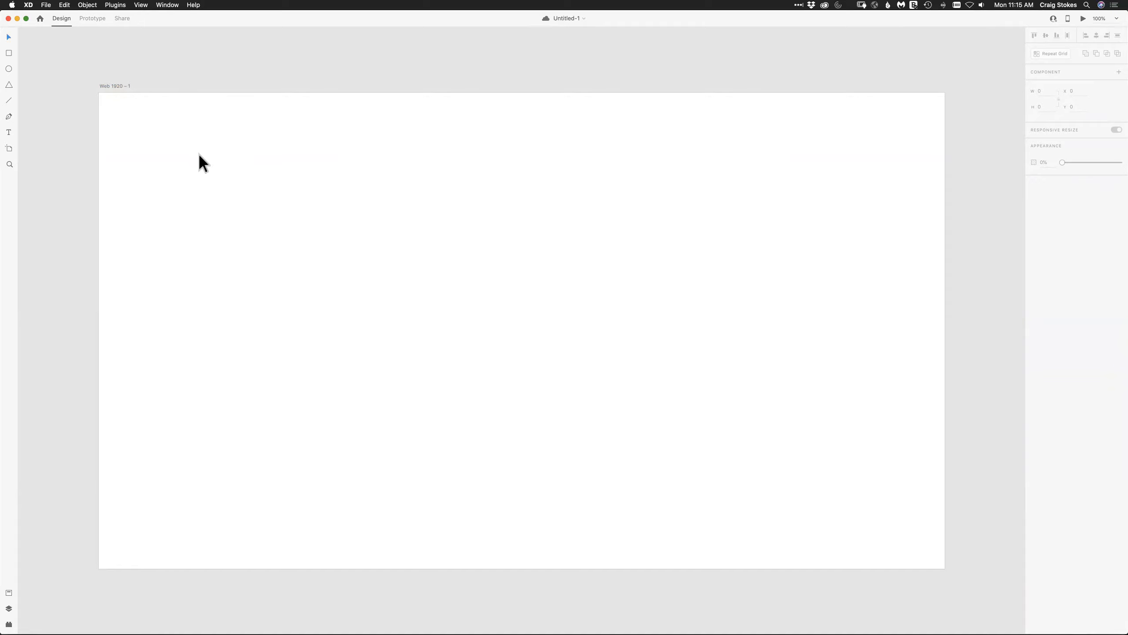
pyautogui.click(28, 5)
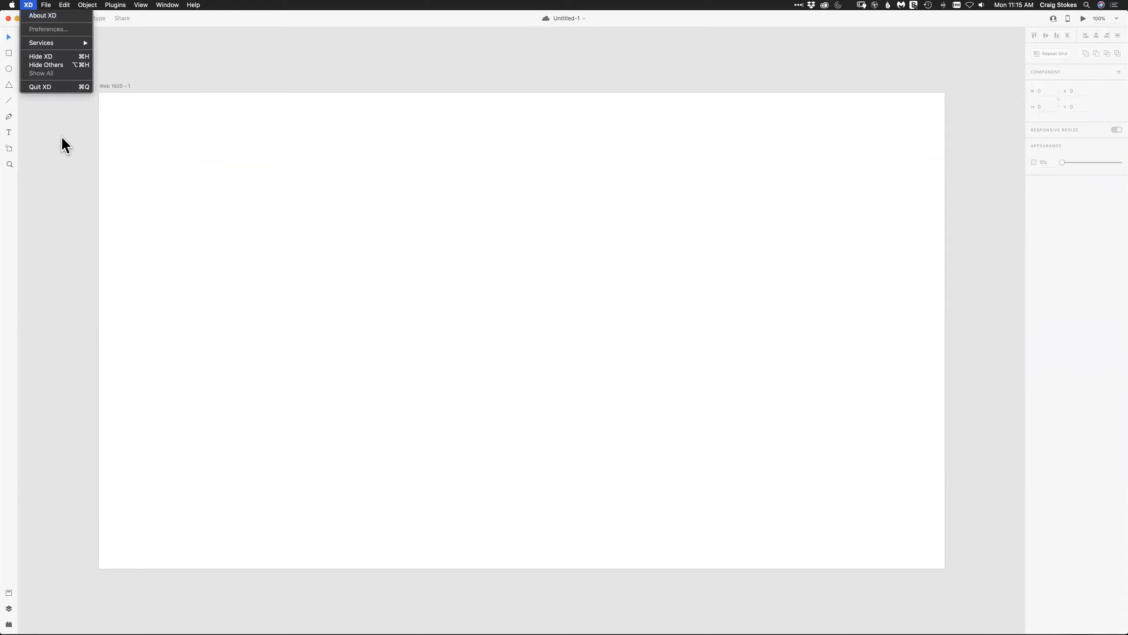
pyautogui.click(58, 148)
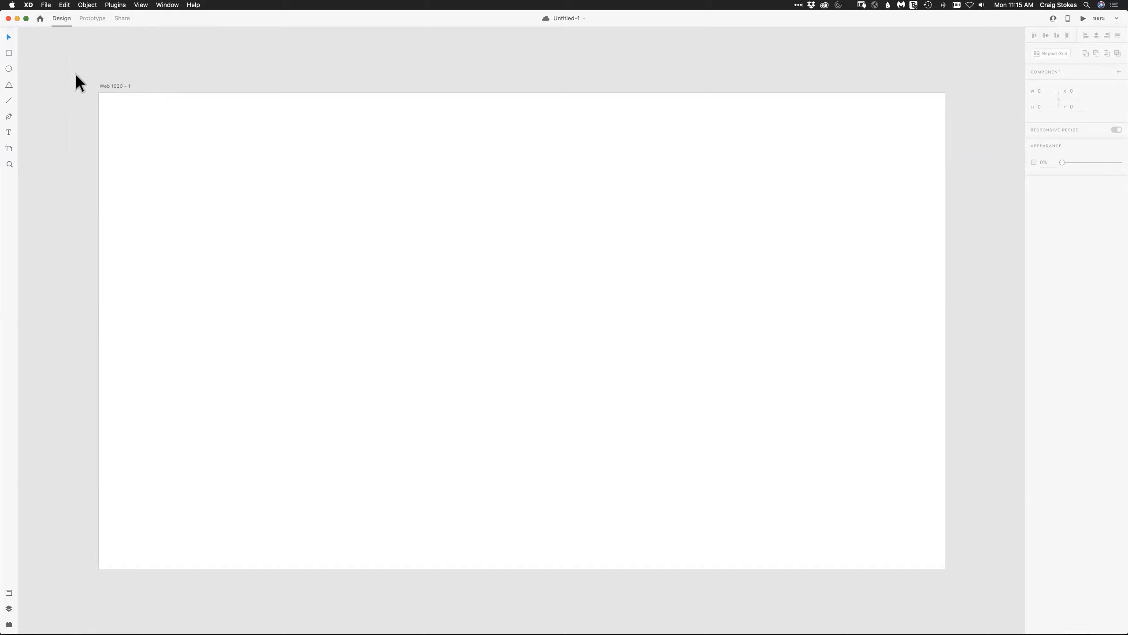
# Switch to Acrobat to view the Windows version of the interface in 1. PC_XD_interface.pdf, and return to Adobe XD.
pyautogui.press('super+Tab')
pyautogui.press('super+Tab')
pyautogui.press('super+Tab')
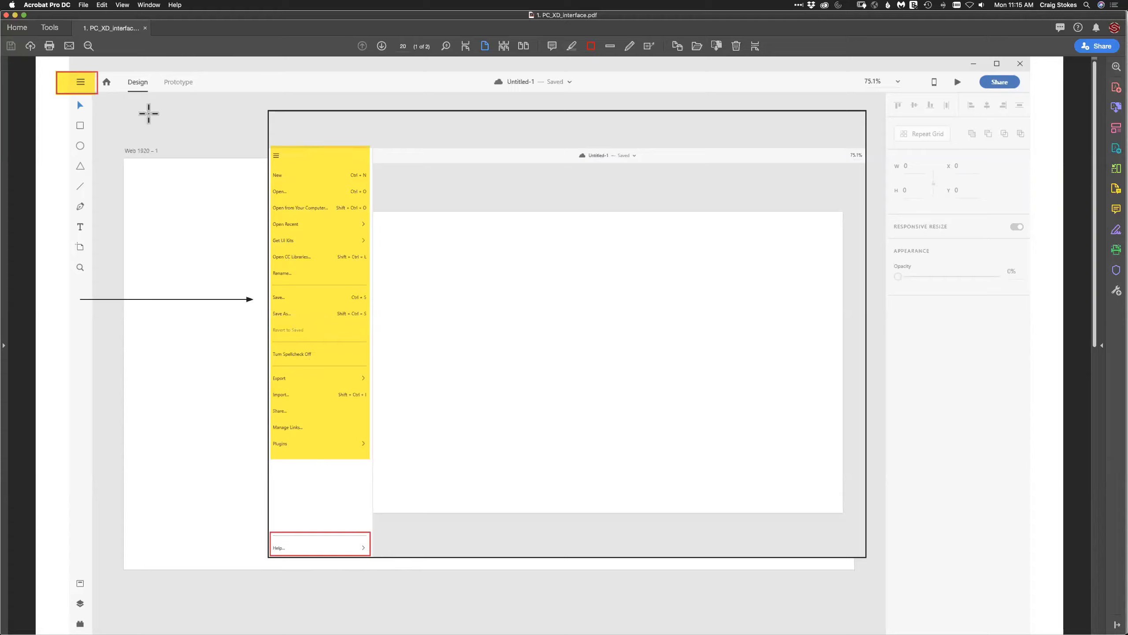
pyautogui.press('super+Tab')
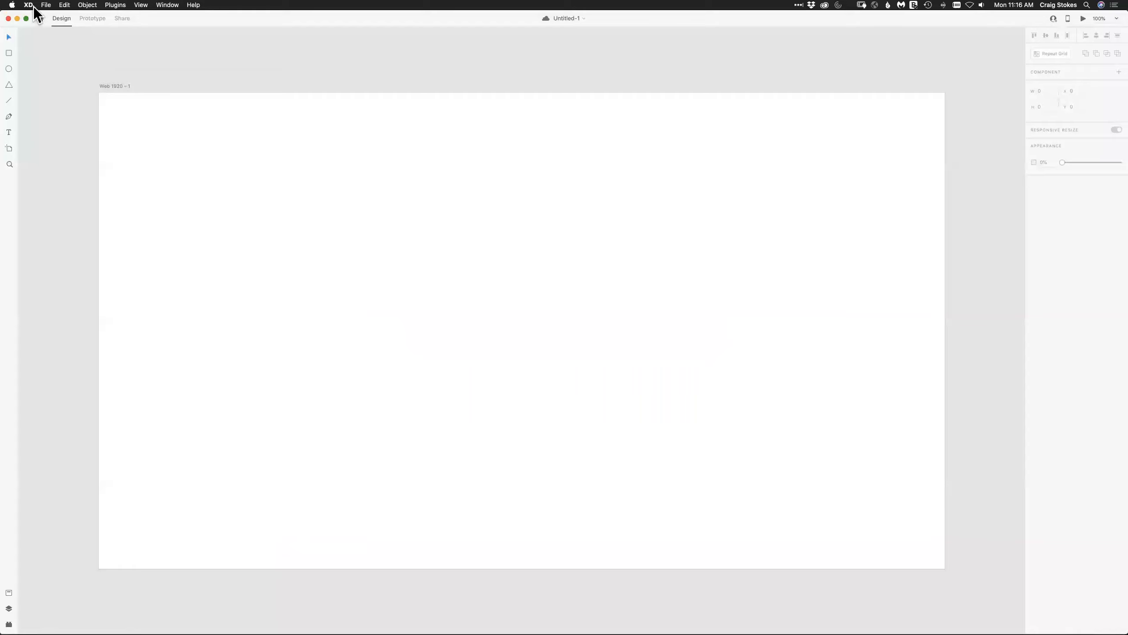
# Review the XD application commands and the file commands, including the UI kit and export options.
pyautogui.click(32, 5)
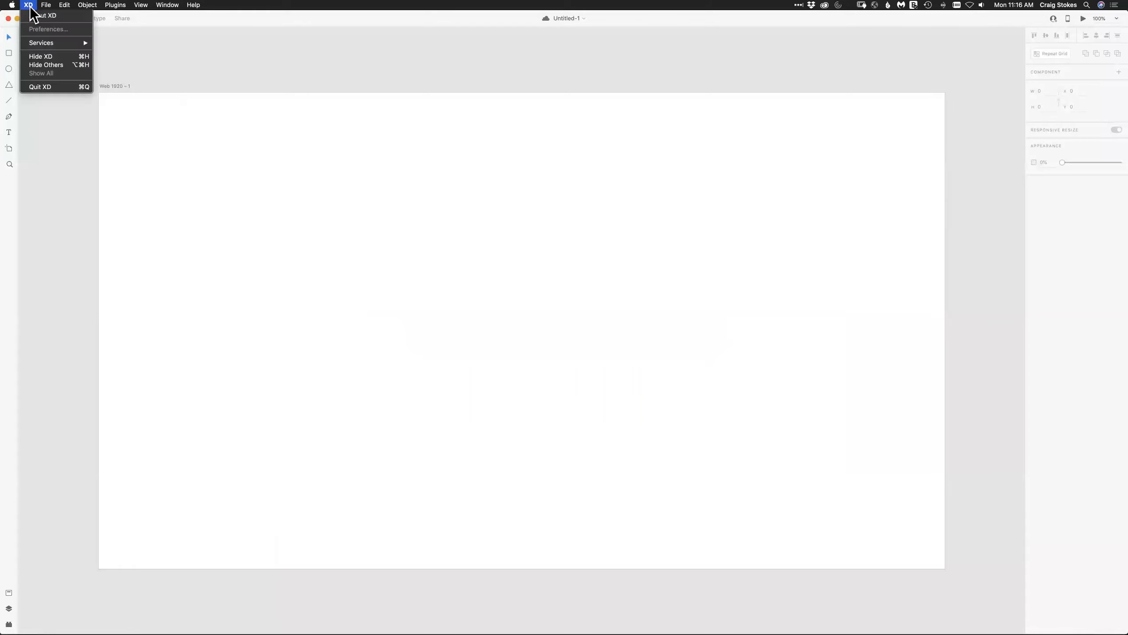
pyautogui.click(57, 153)
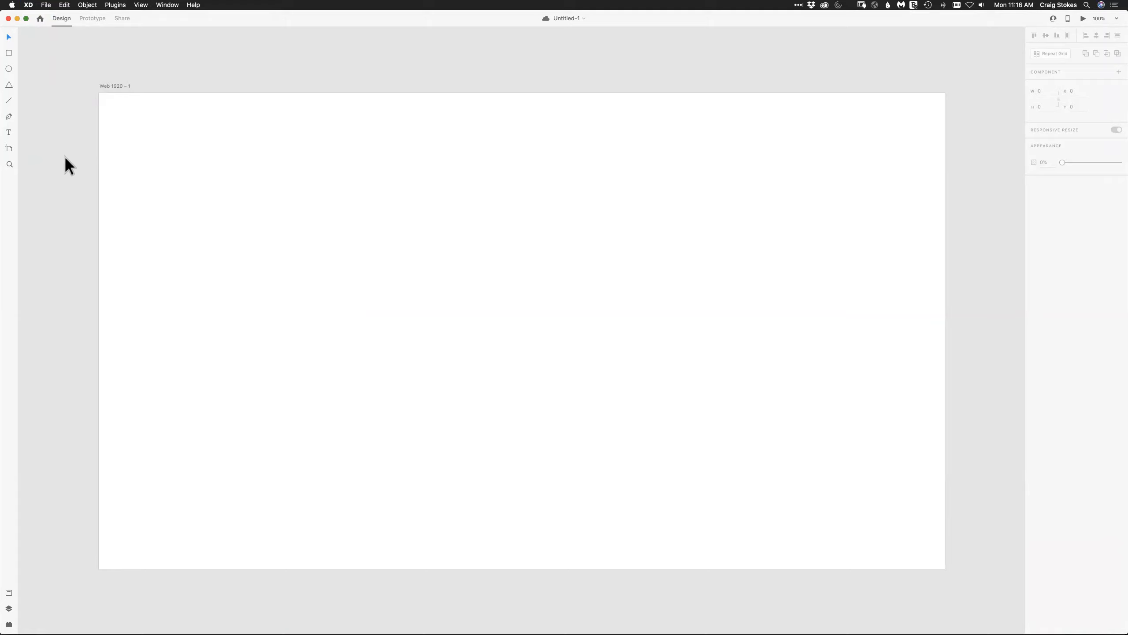
pyautogui.click(47, 5)
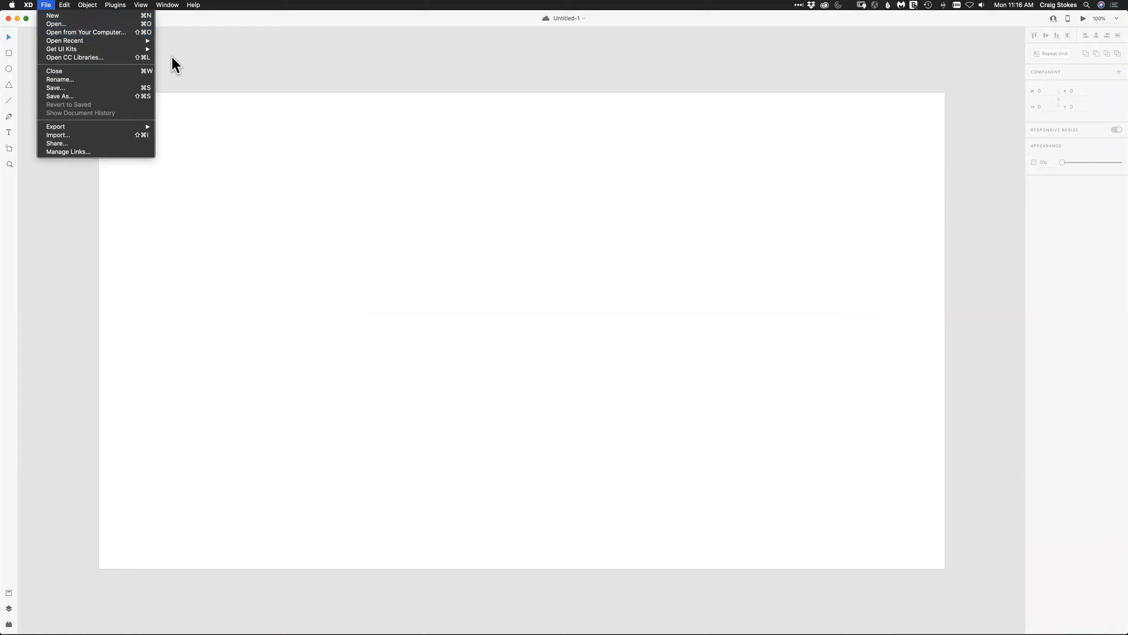
pyautogui.moveTo(59, 50)
pyautogui.moveTo(59, 128)
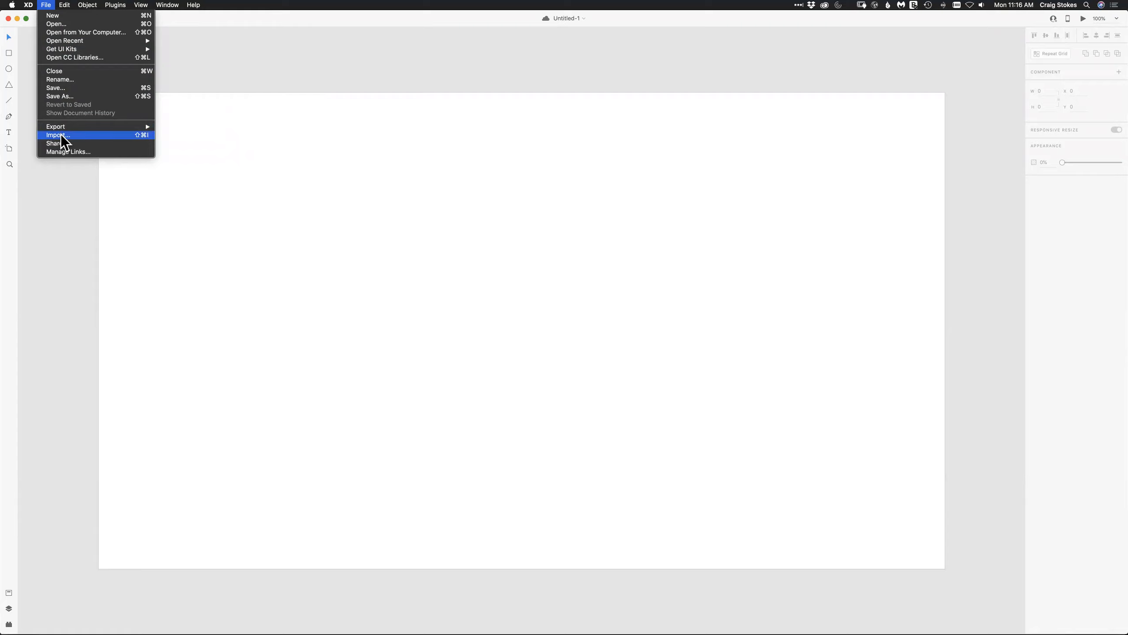
pyautogui.click(66, 243)
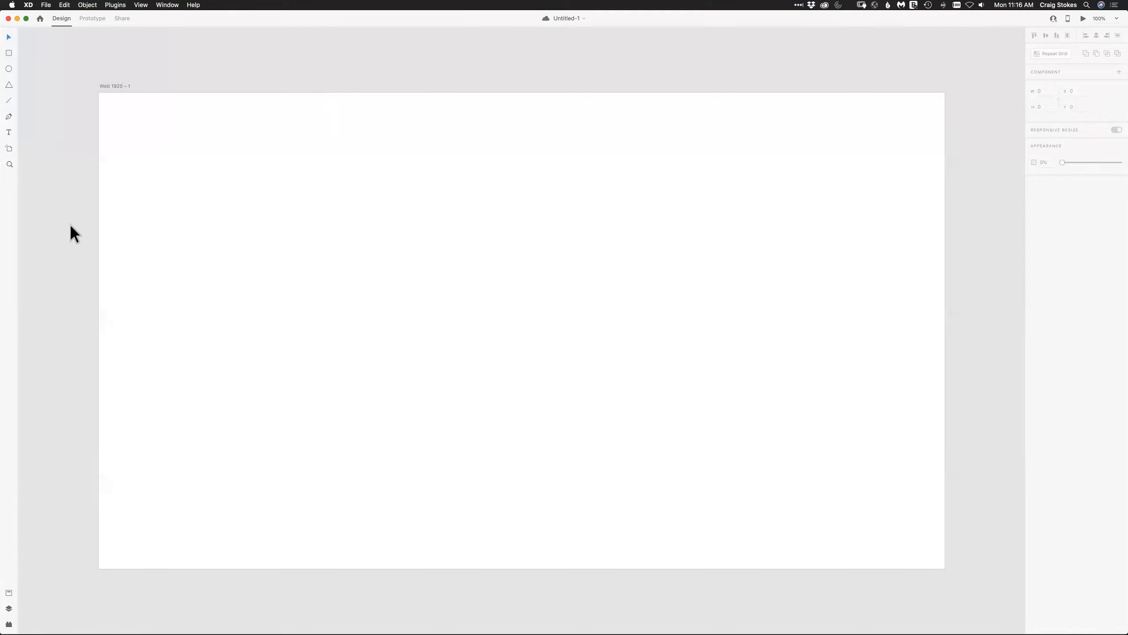
# Examine the export options for all artboards, browsing to the M1_DES241_2020 folder on the Desktop, and cancel without exporting.
pyautogui.click(46, 4)
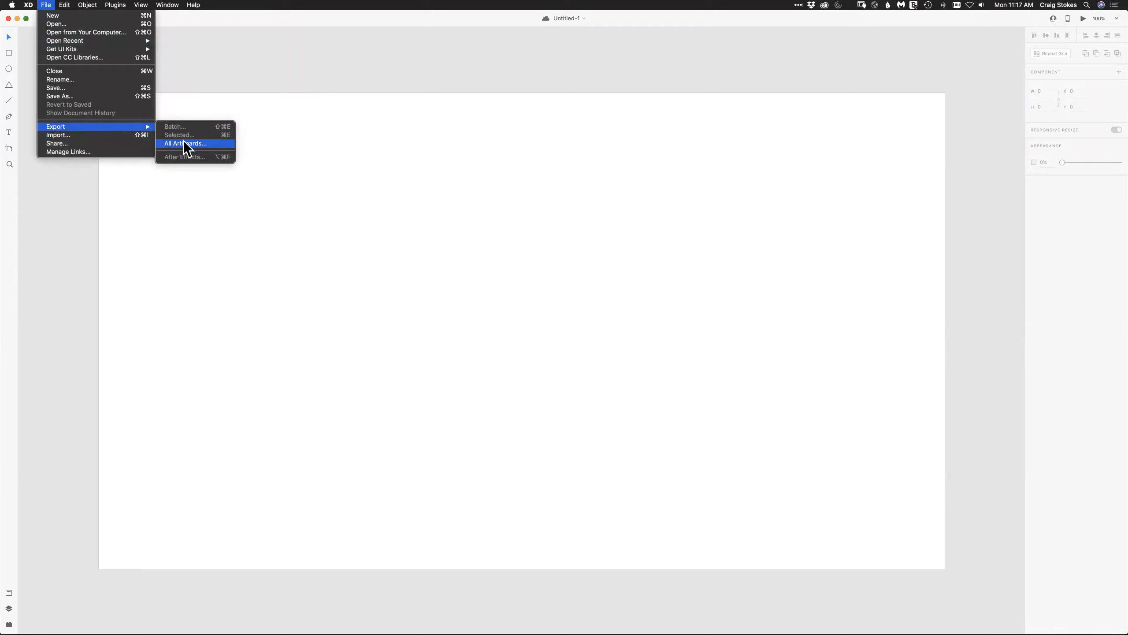
pyautogui.click(182, 142)
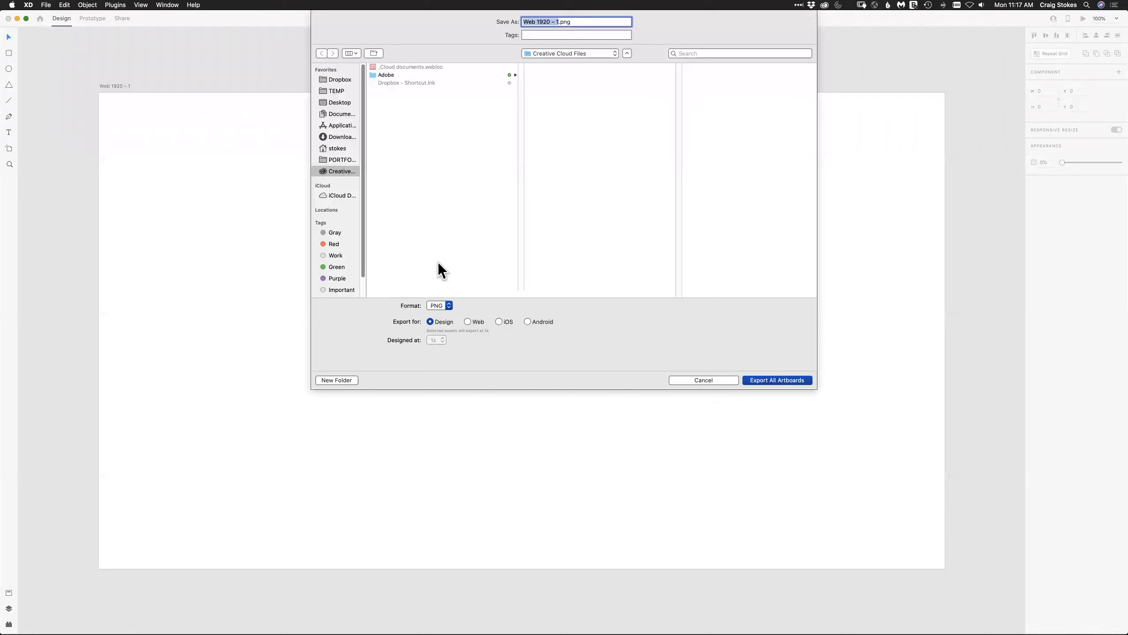
pyautogui.click(334, 102)
pyautogui.click(382, 82)
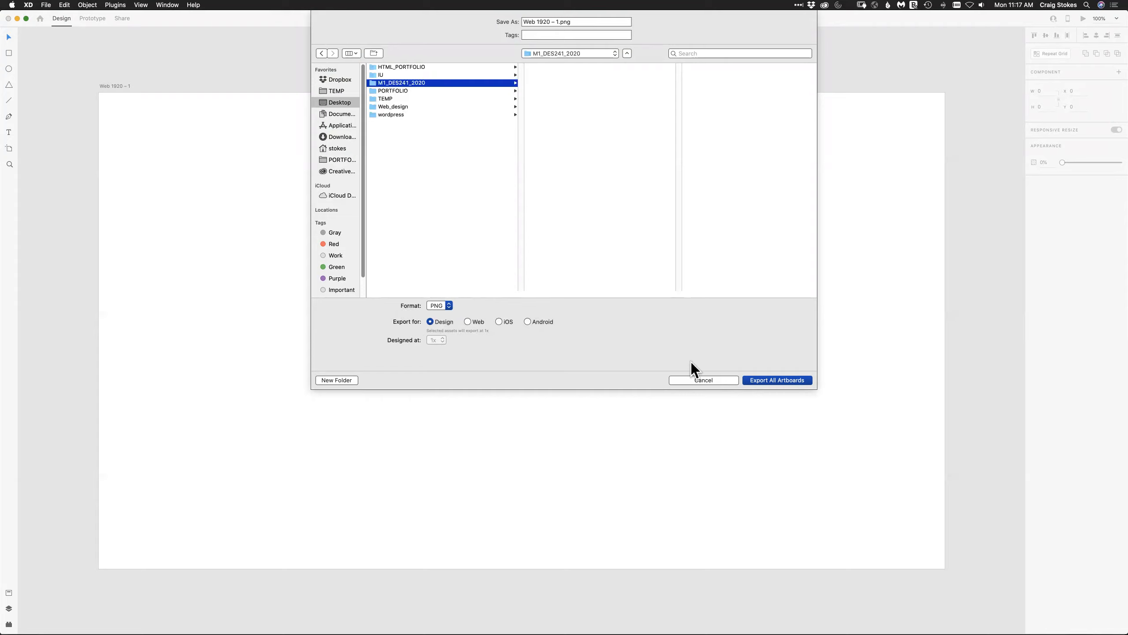
pyautogui.click(701, 379)
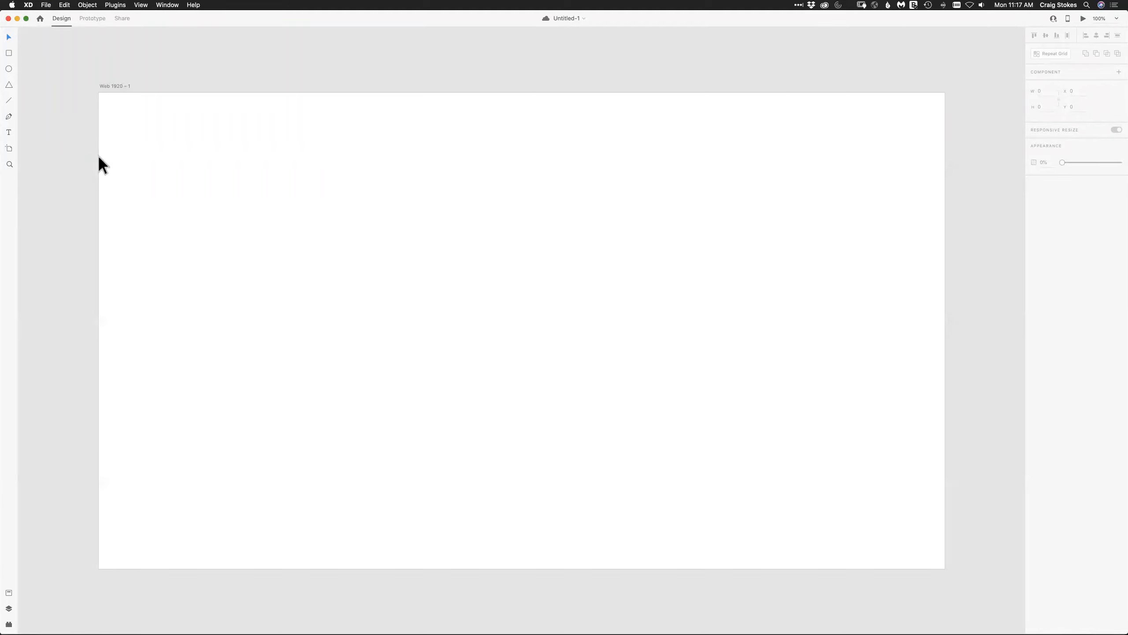
# Look through the available editing commands, such as paste, selection and spelling options.
pyautogui.click(60, 6)
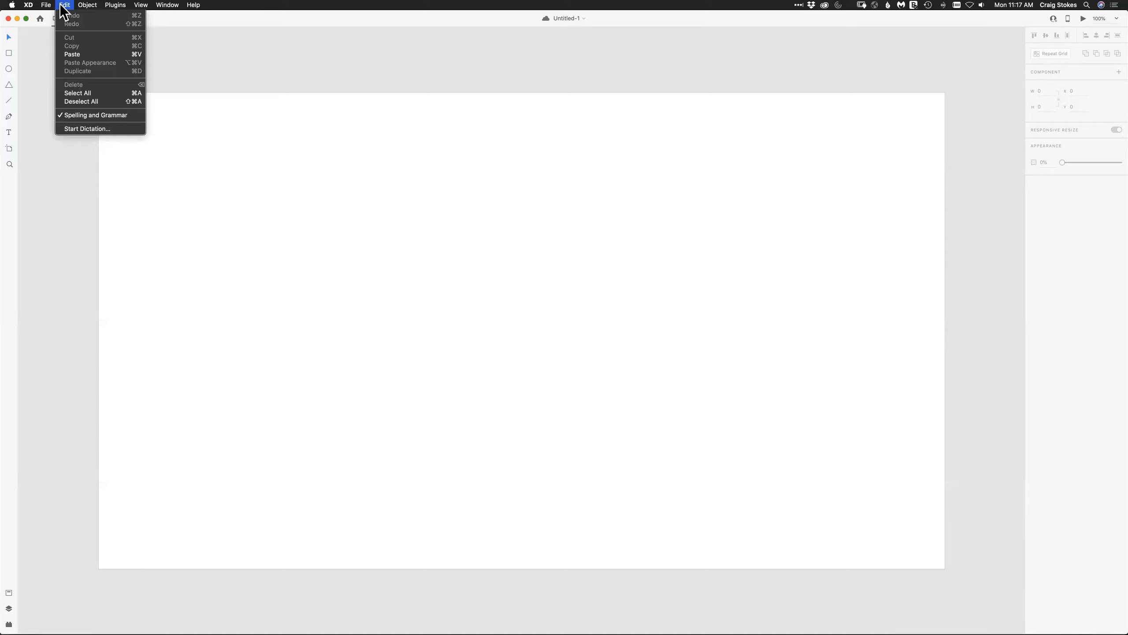
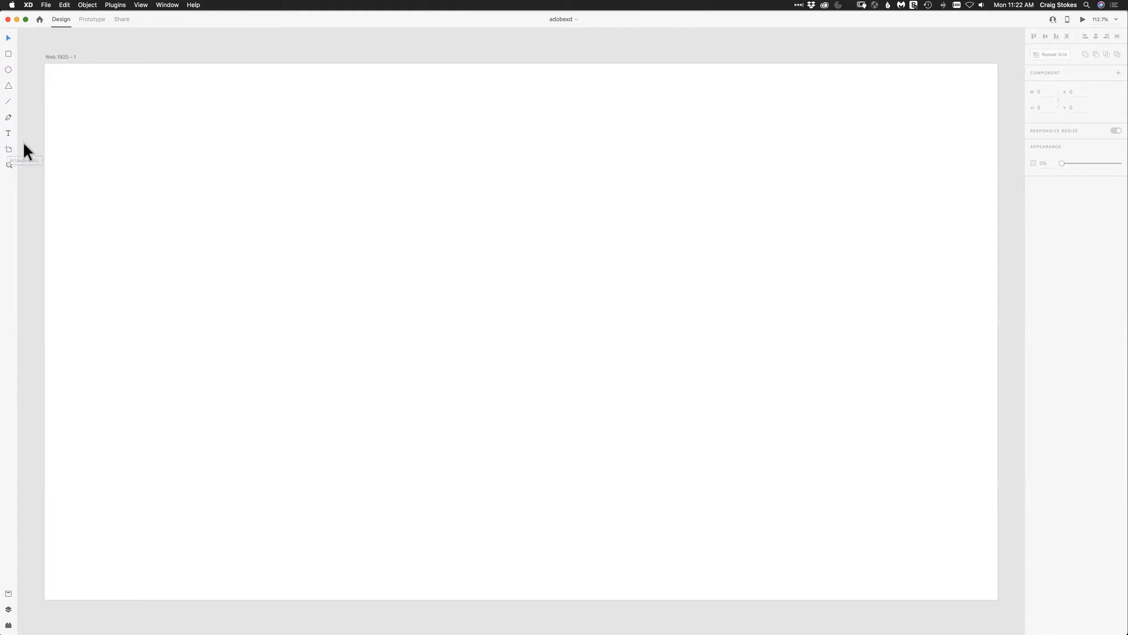
# Activate the Artboard tool and consult the required website pages in the Week 1 Assessment in Chrome, returning to Adobe XD.
pyautogui.click(7, 149)
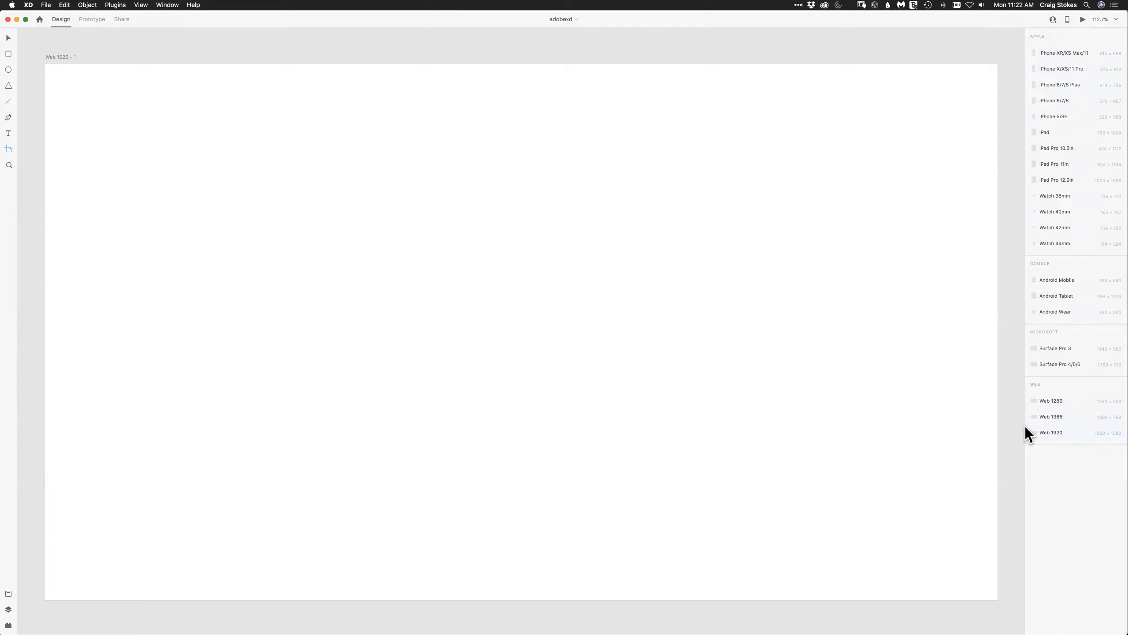
pyautogui.press('super+Tab')
pyautogui.press('super+Tab')
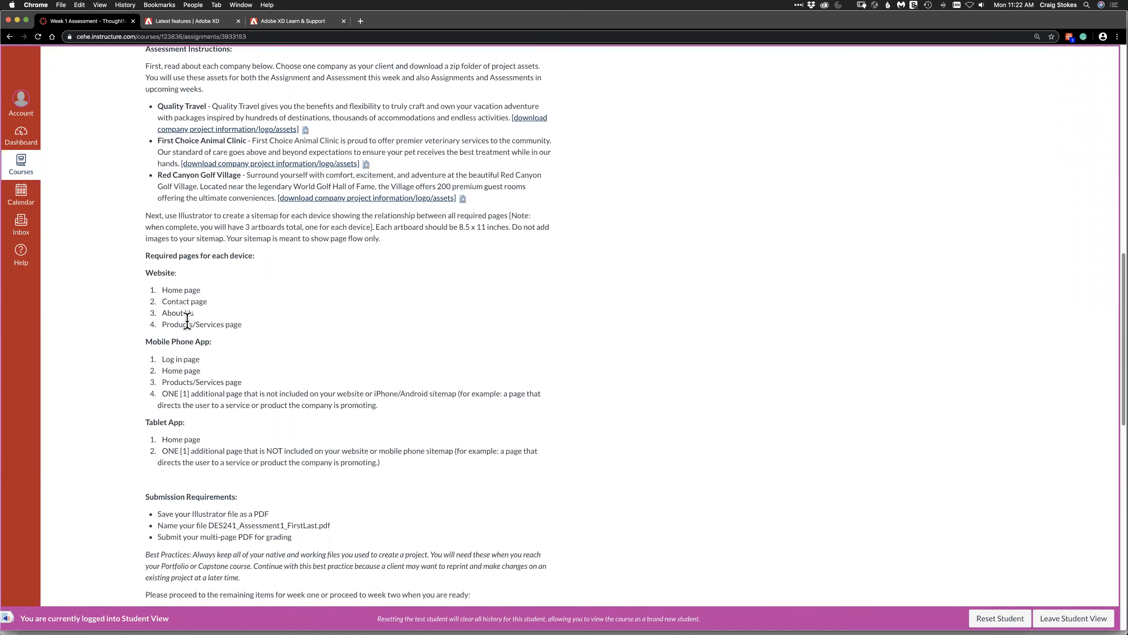
pyautogui.press('super+Tab')
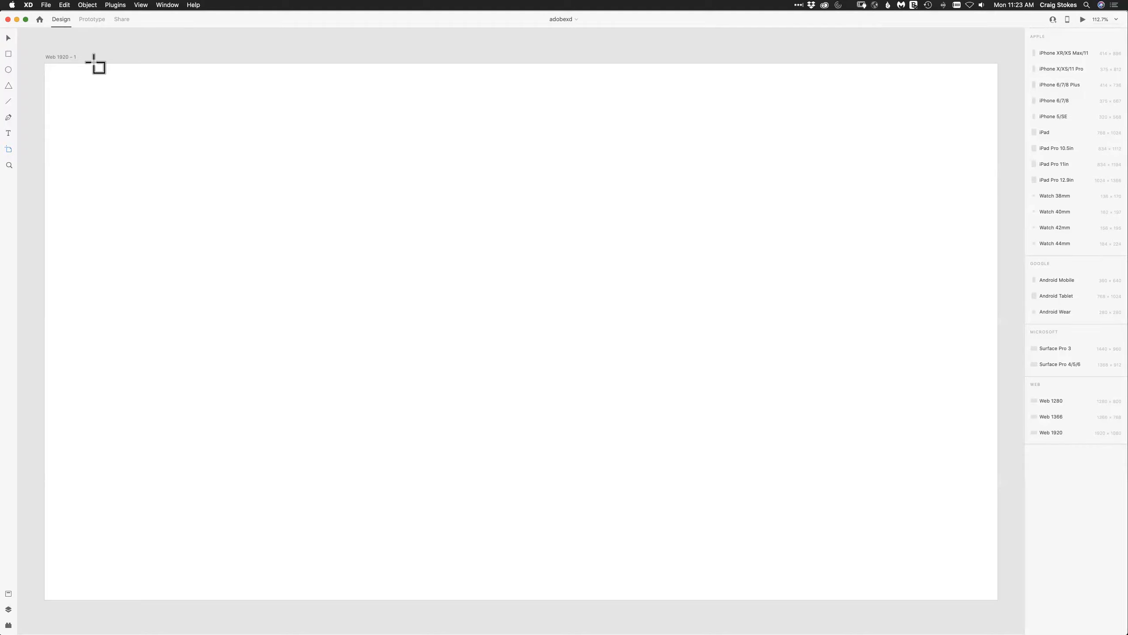
# Add three more Web 1920 artboards beside the existing one and fit all artboards in the view.
pyautogui.click(1044, 433)
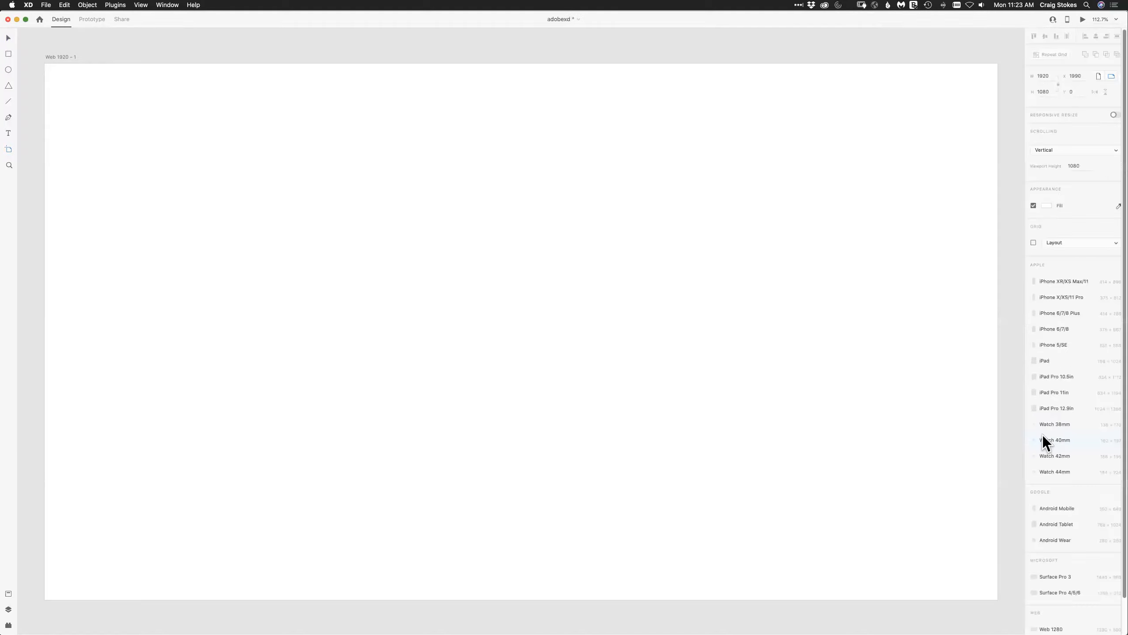
pyautogui.click(142, 5)
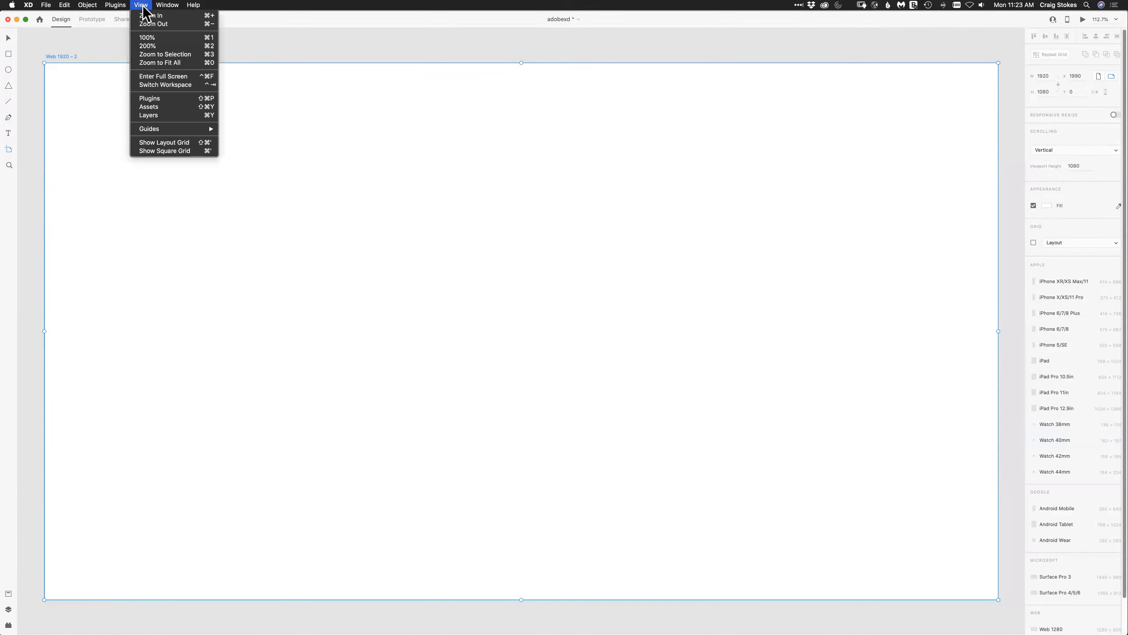
pyautogui.click(159, 62)
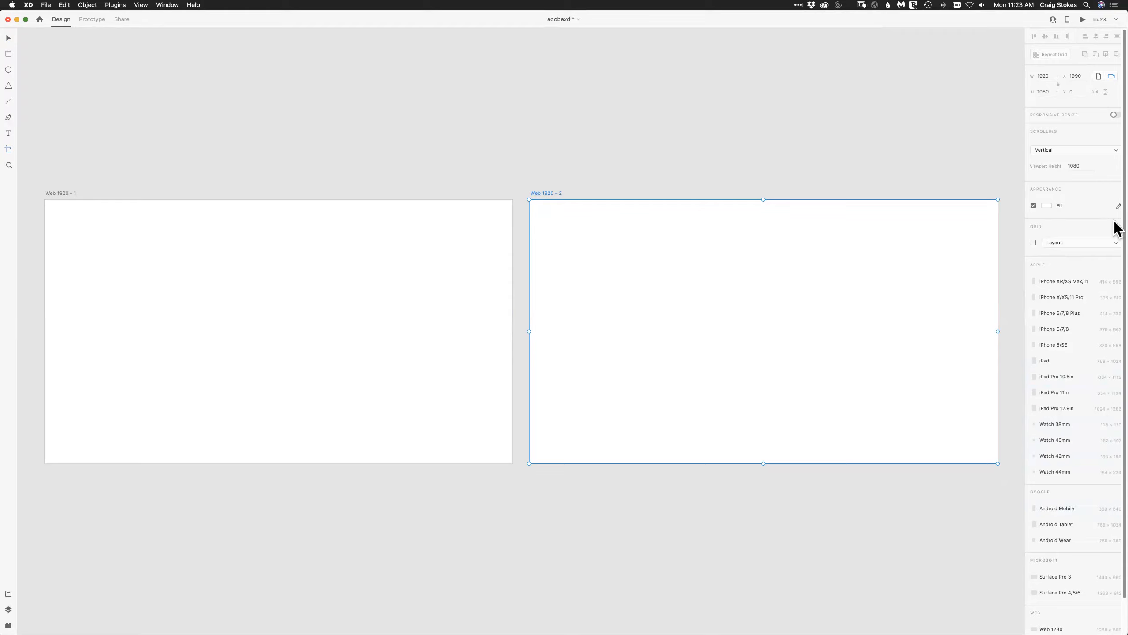
pyautogui.scroll(-3, 1116, 307)
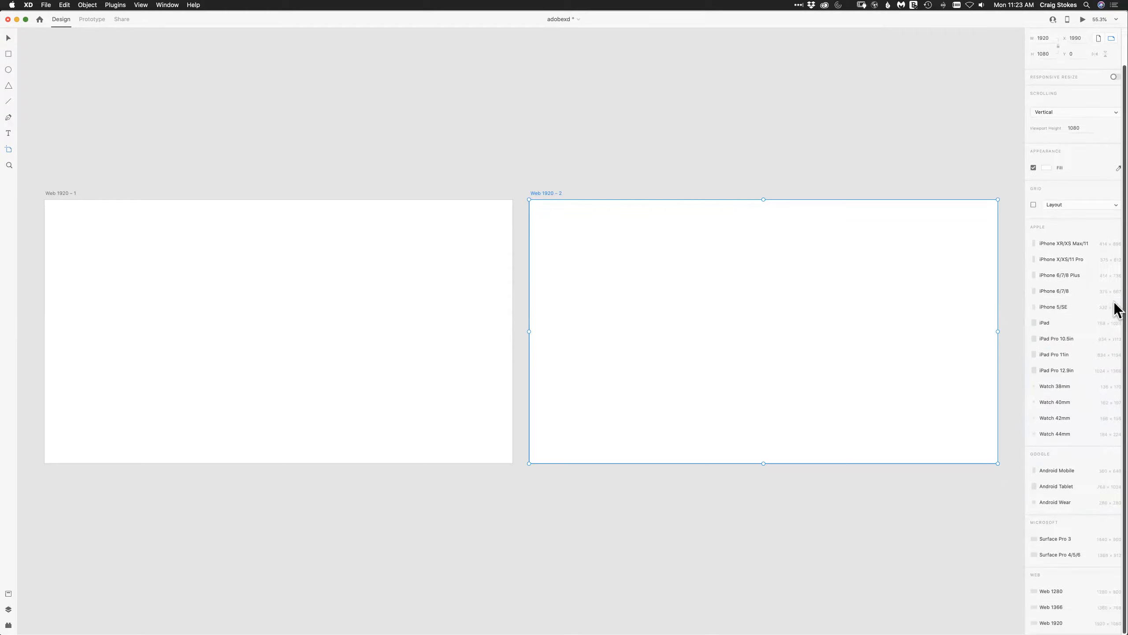
pyautogui.click(1048, 618)
pyautogui.click(1047, 619)
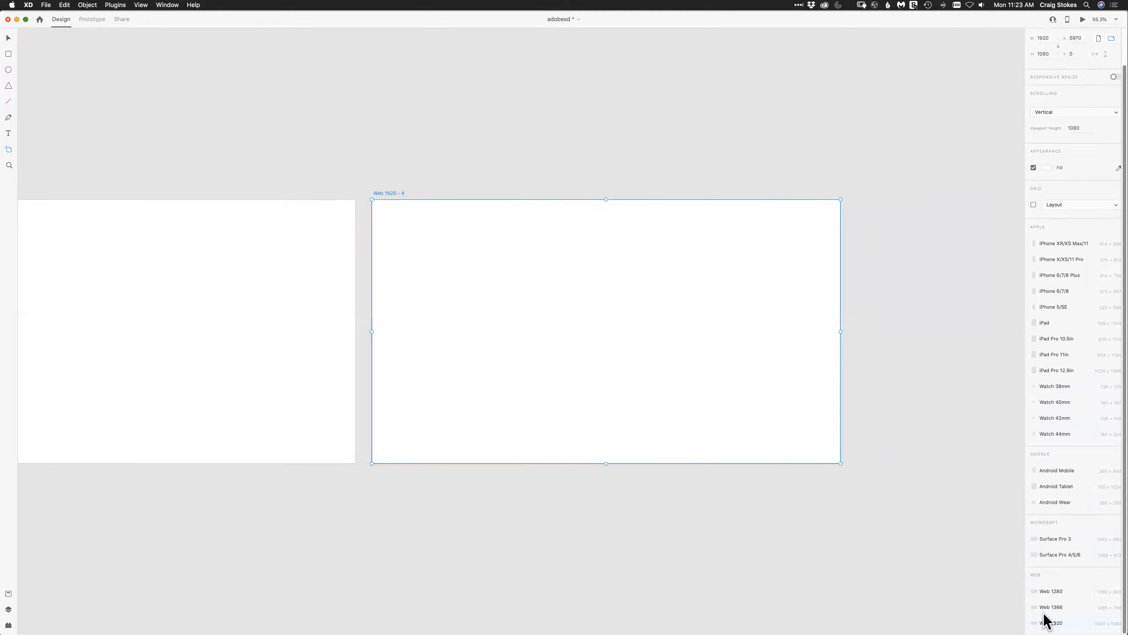
pyautogui.click(142, 5)
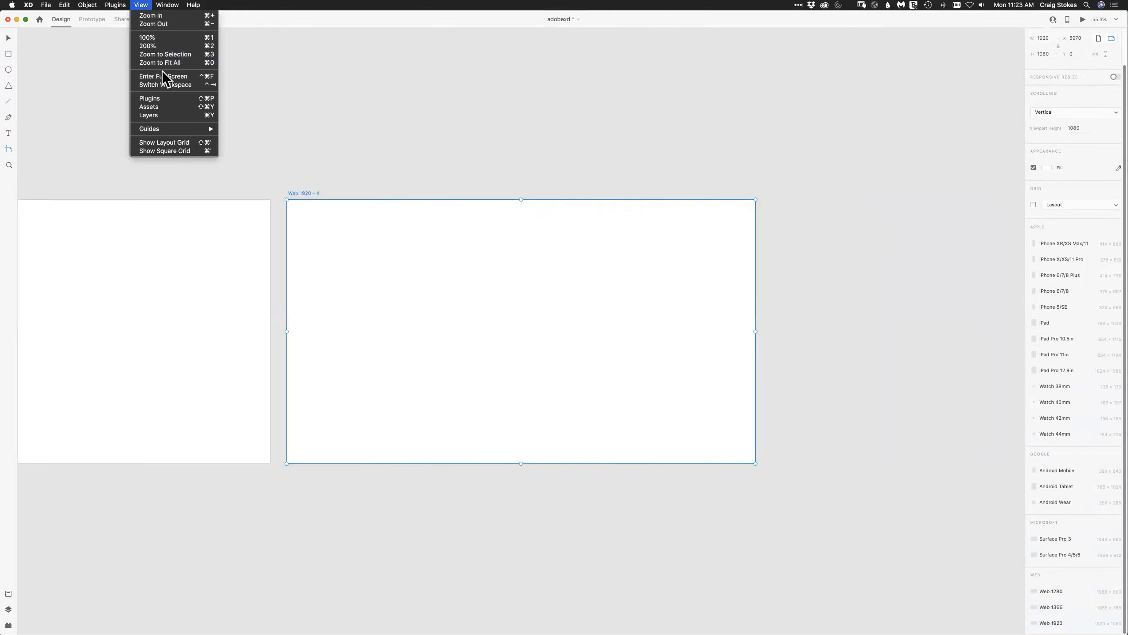
pyautogui.click(175, 62)
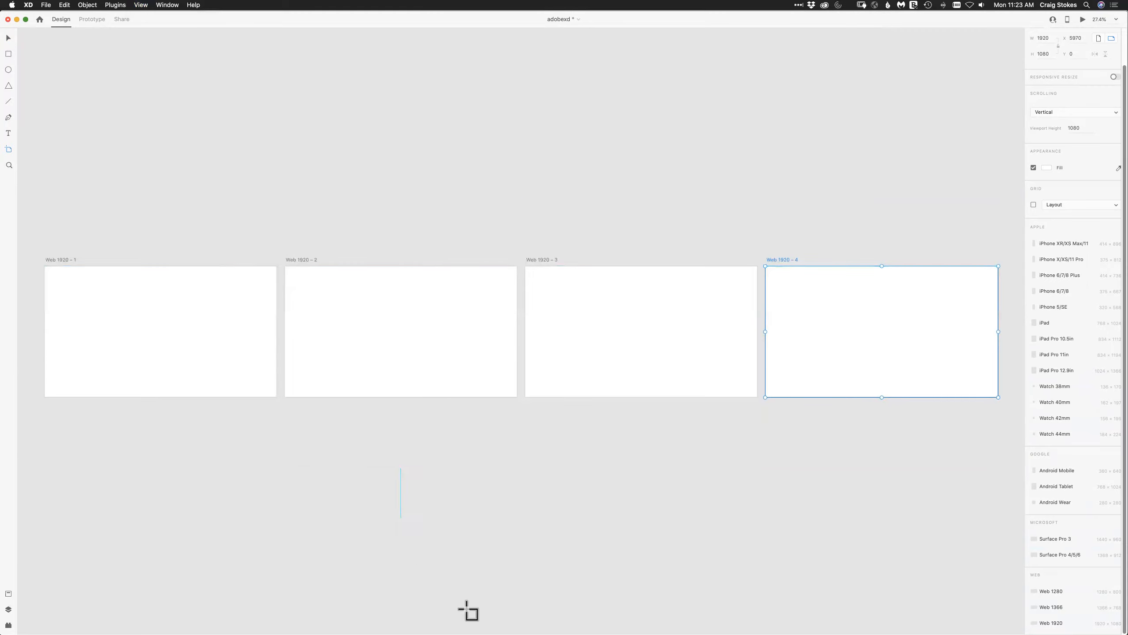
# Switch to Chrome and go from the Week 1 Assessment to the Week 1 Assignment - Path to Success page.
pyautogui.moveTo(466, 622)
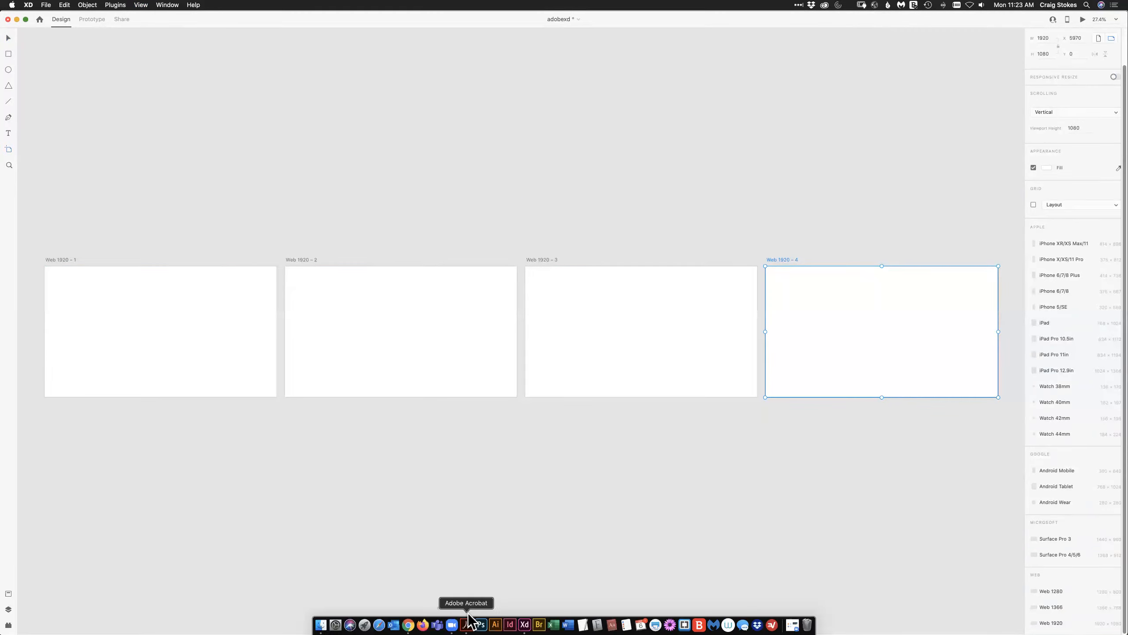
pyautogui.click(407, 624)
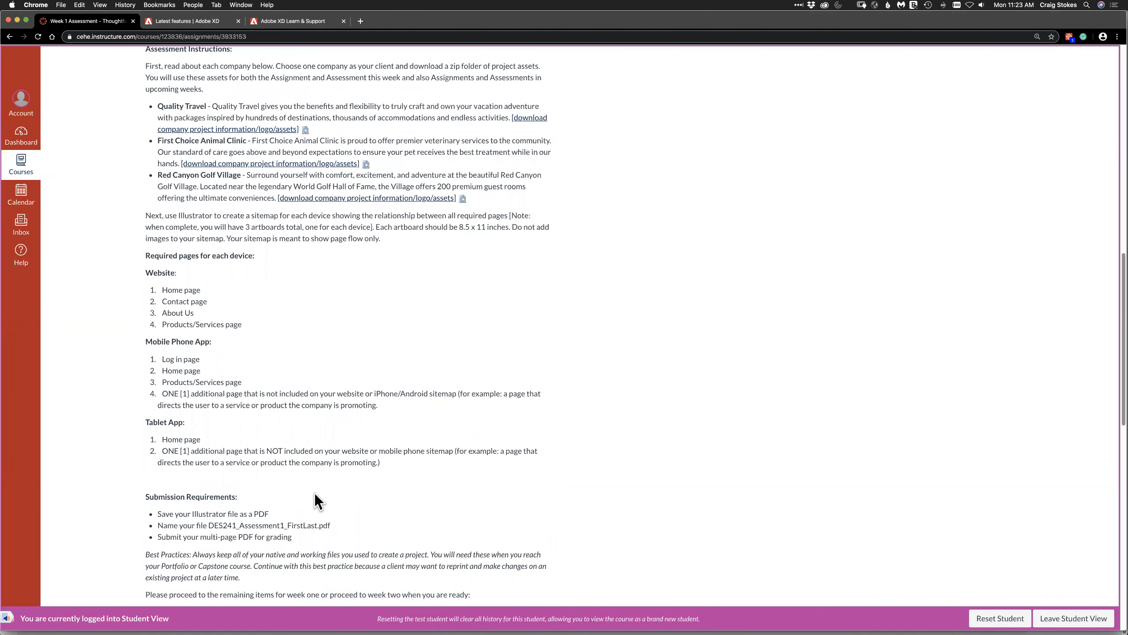
pyautogui.scroll(-5, 1115, 433)
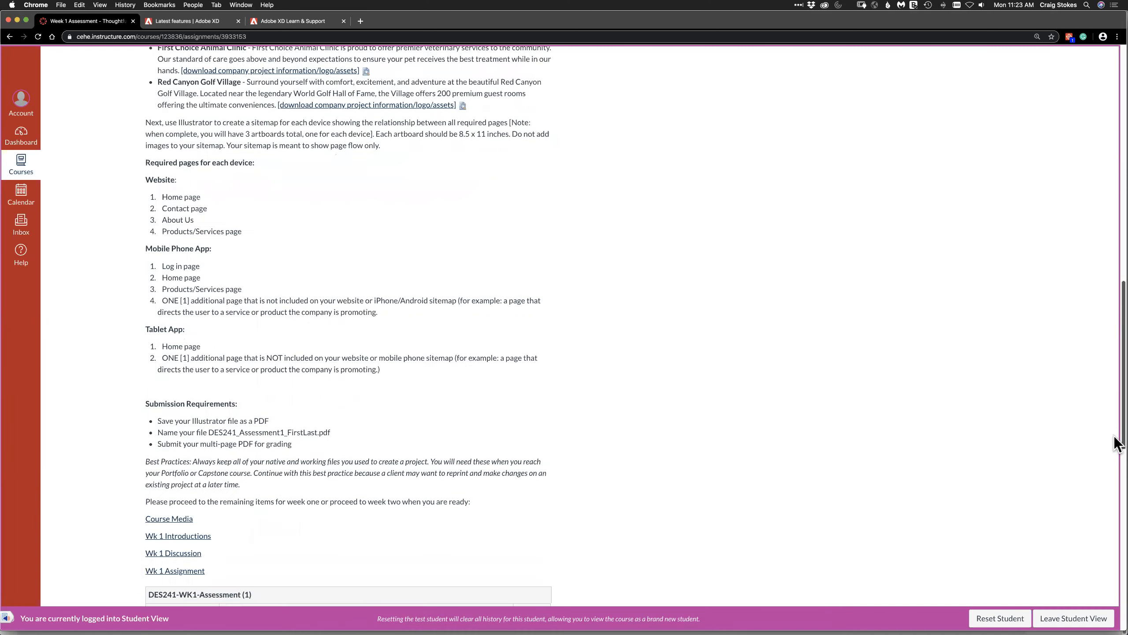
pyautogui.scroll(-15, 1115, 438)
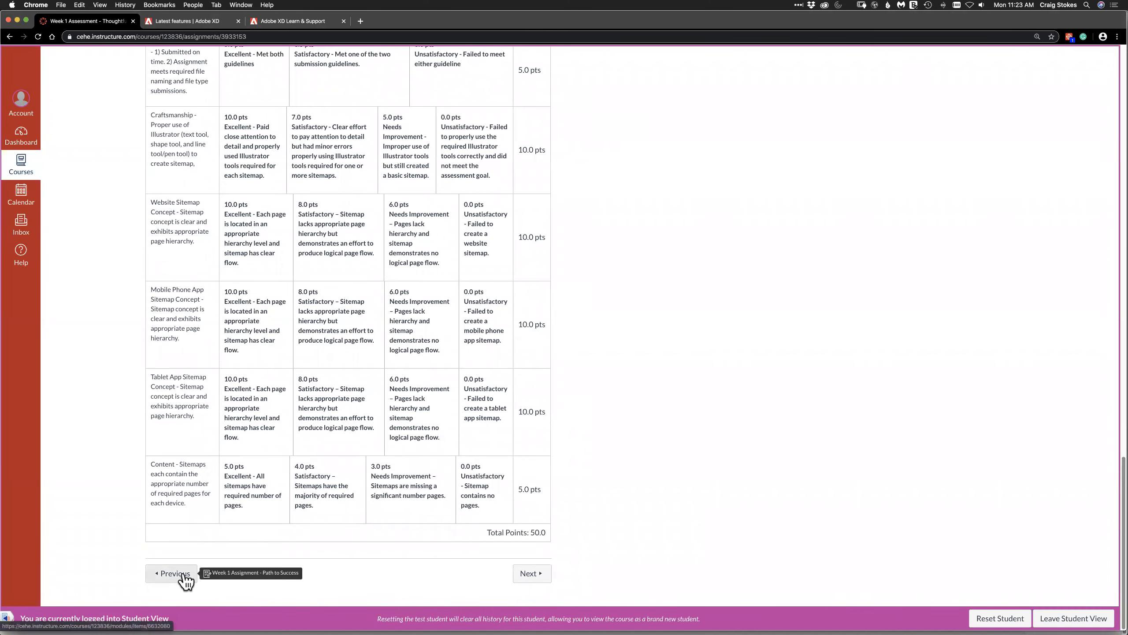
pyautogui.moveTo(1116, 468); pyautogui.dragTo(1110, 493)
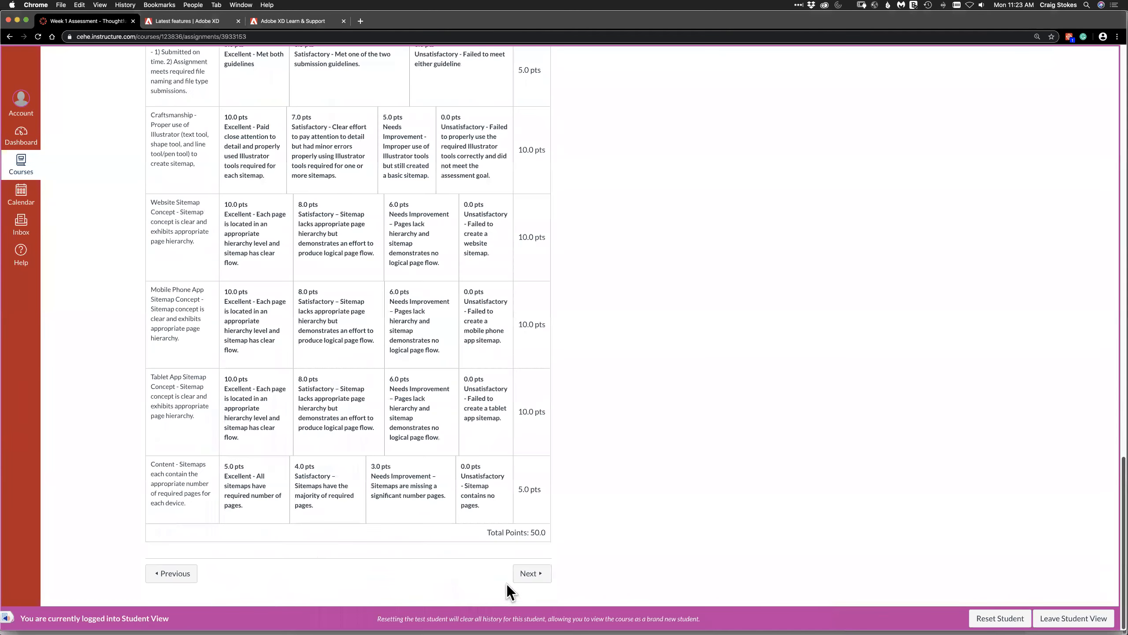
pyautogui.click(174, 576)
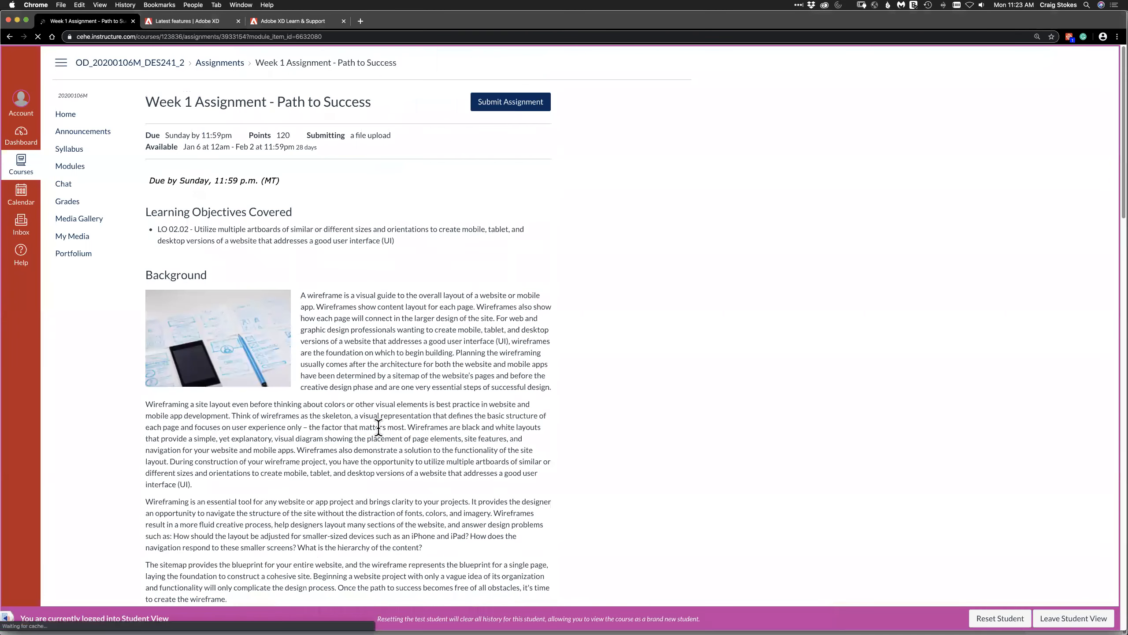
# Copy the file name DES241_Assignment_FirstLast from the assignment's submission requirements and return to Adobe XD.
pyautogui.moveTo(1116, 164); pyautogui.dragTo(1113, 338)
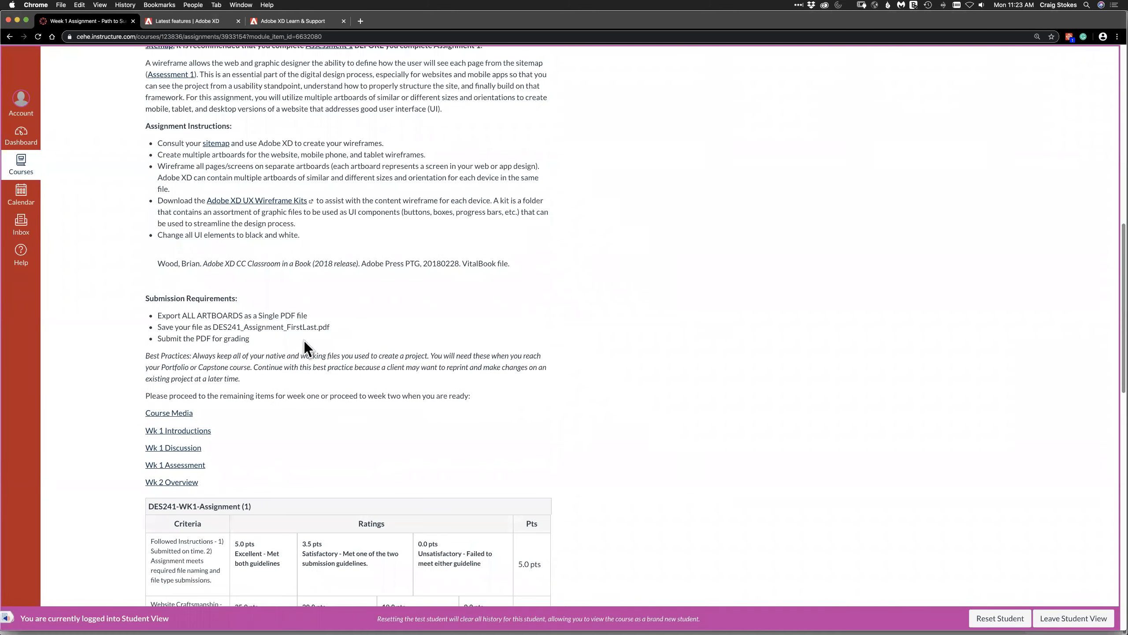
pyautogui.moveTo(317, 328); pyautogui.dragTo(213, 327)
pyautogui.press('super+c')
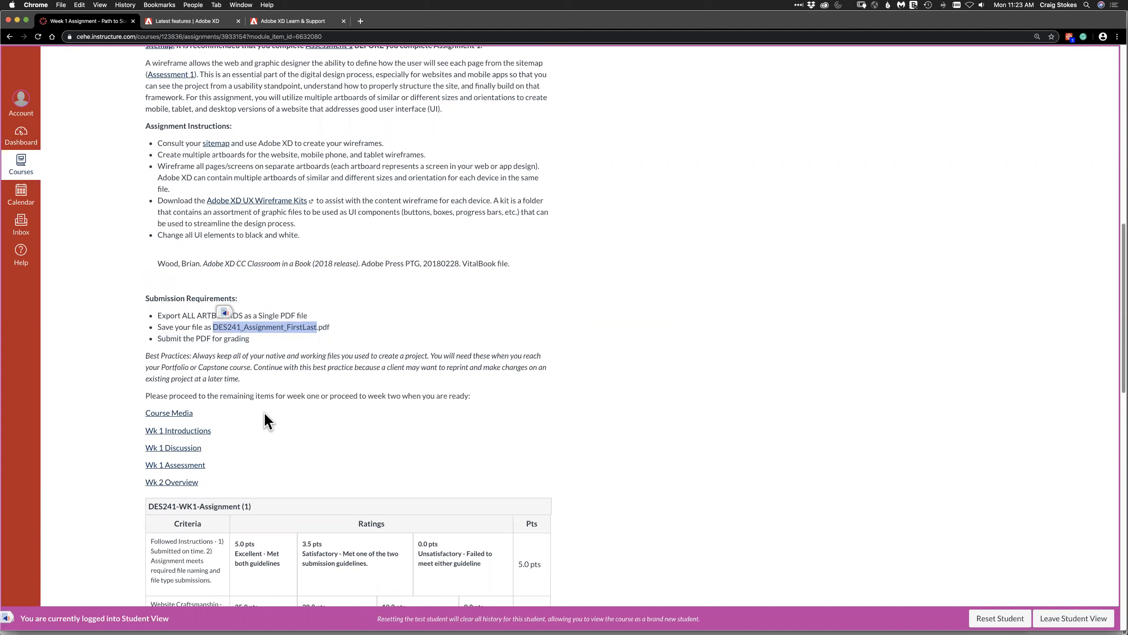
pyautogui.moveTo(582, 622)
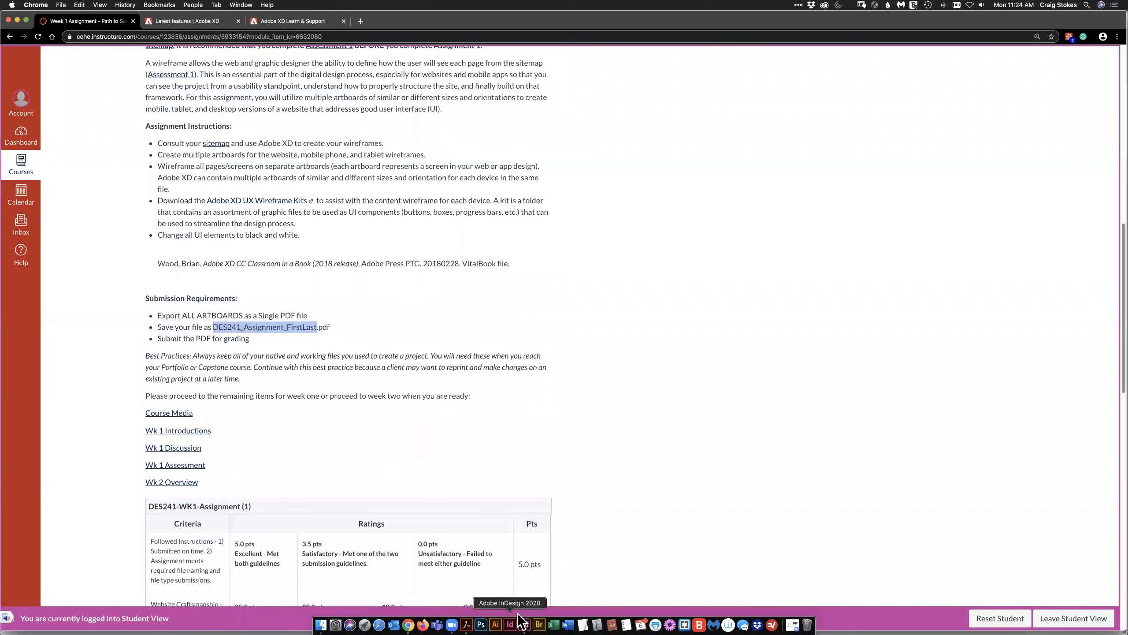
pyautogui.click(525, 622)
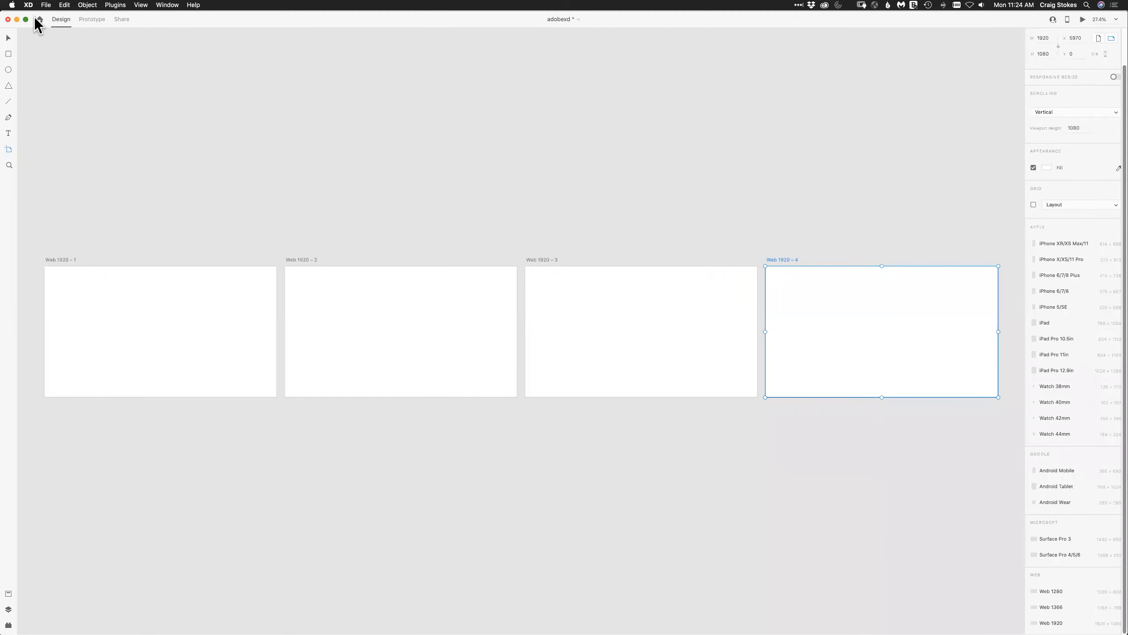
# Save the document on the computer under a new name made of DES241_Assignment_ and the student's first and last name.
pyautogui.click(46, 6)
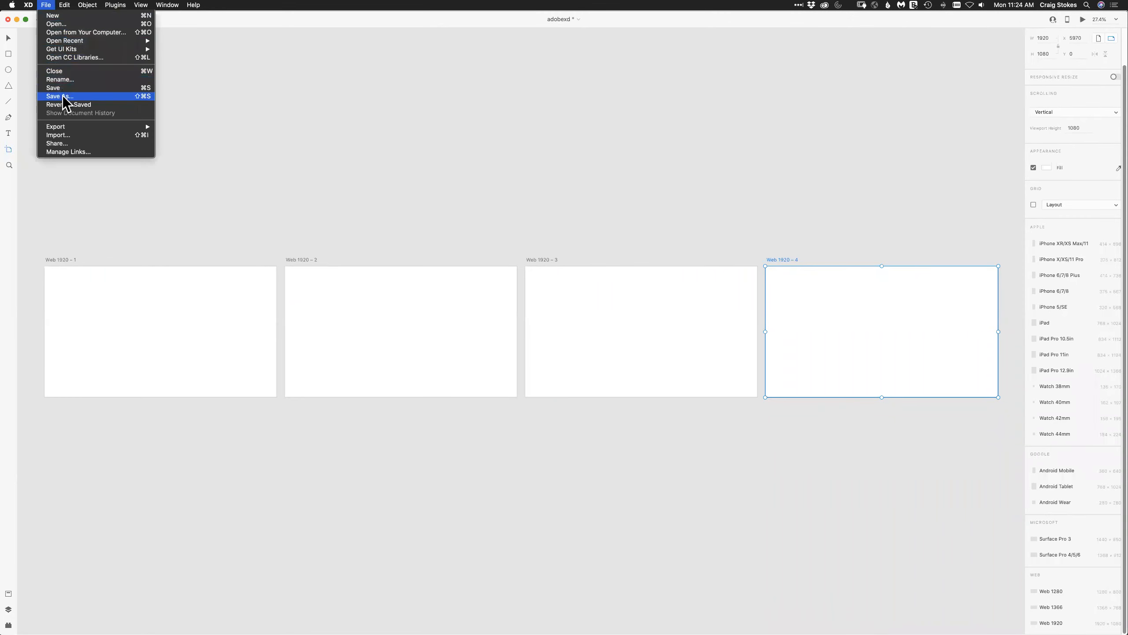
pyautogui.click(359, 109)
pyautogui.press('super+s')
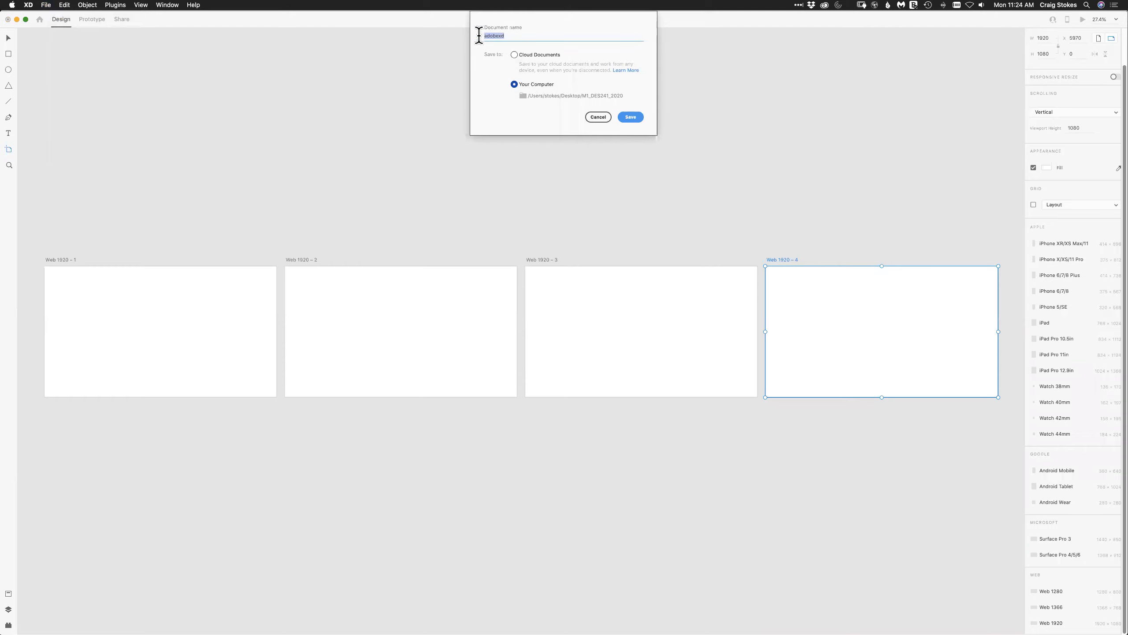
pyautogui.press('super+v')
pyautogui.click(628, 119)
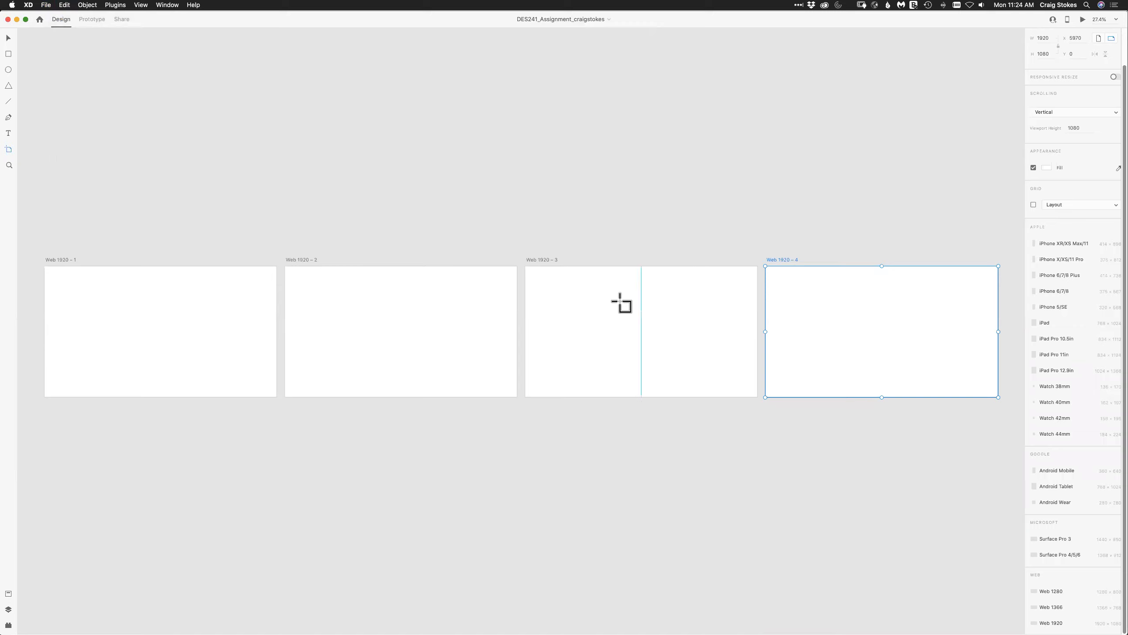
# Check the required mobile and tablet app pages in the Week 1 Assessment in Chrome, and return to Adobe XD.
pyautogui.press('super+Tab')
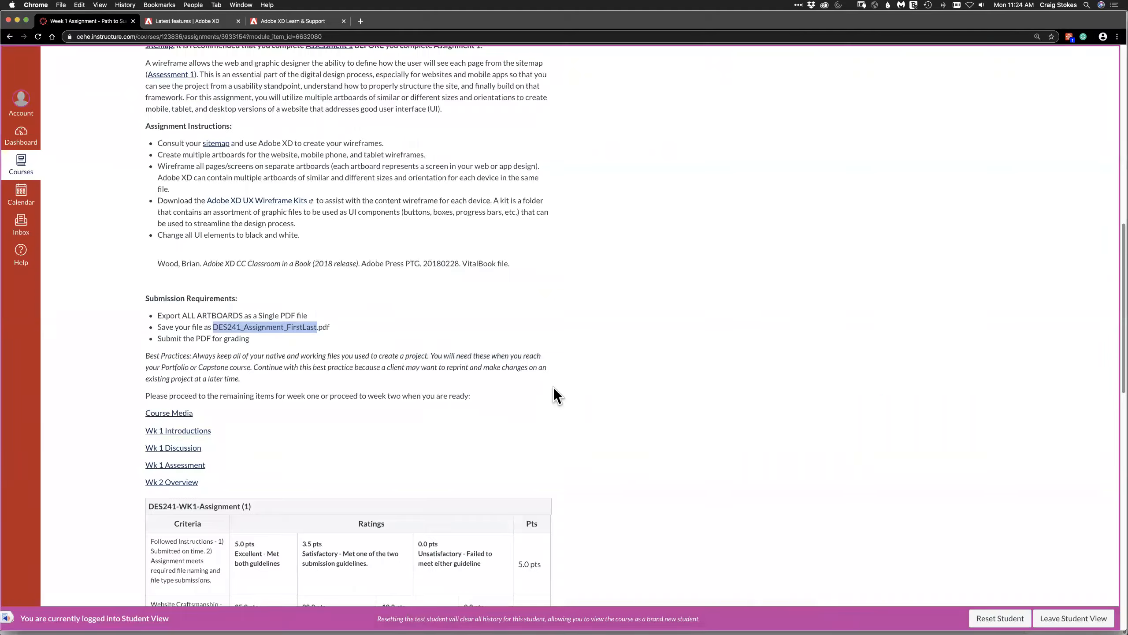
pyautogui.moveTo(1123, 348); pyautogui.dragTo(1122, 586)
pyautogui.click(534, 576)
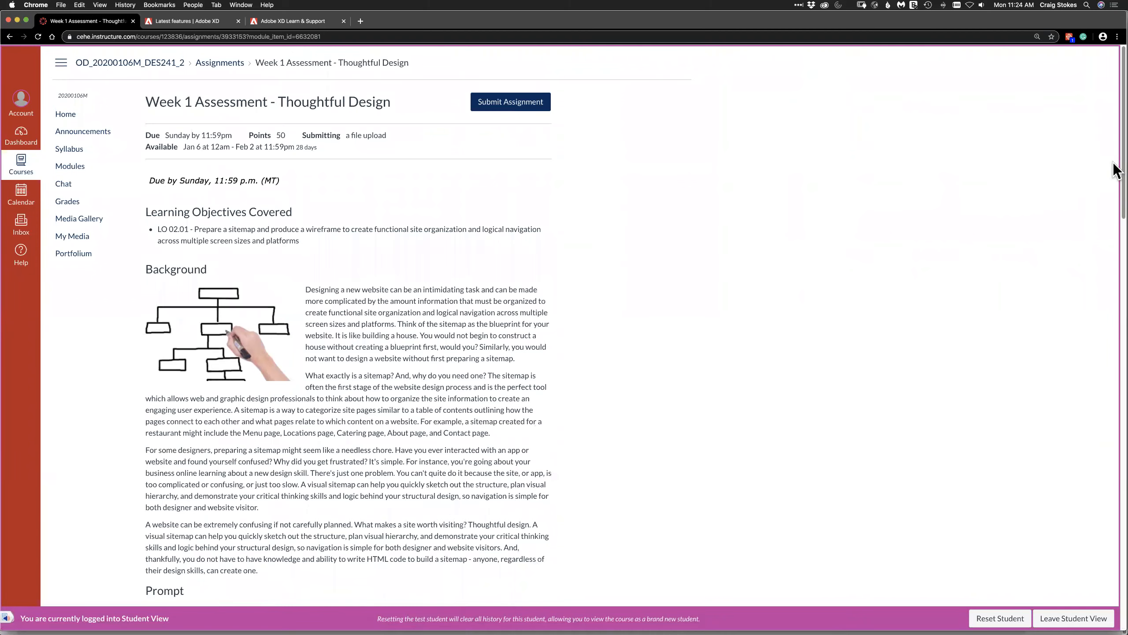
pyautogui.moveTo(1117, 171); pyautogui.dragTo(1109, 403)
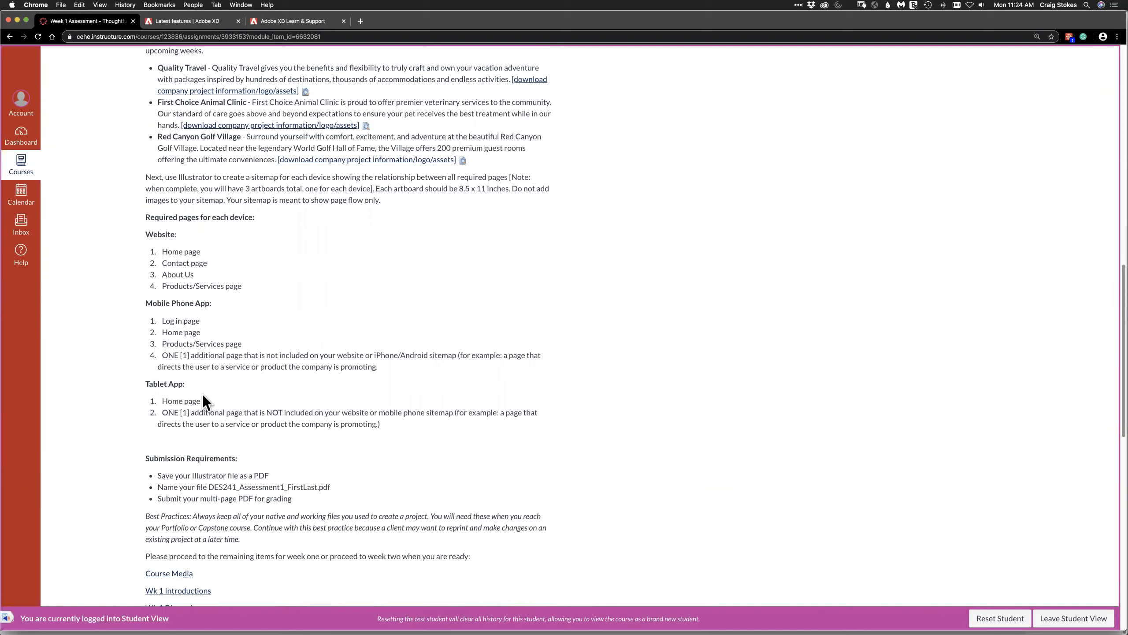
pyautogui.press('super+Tab')
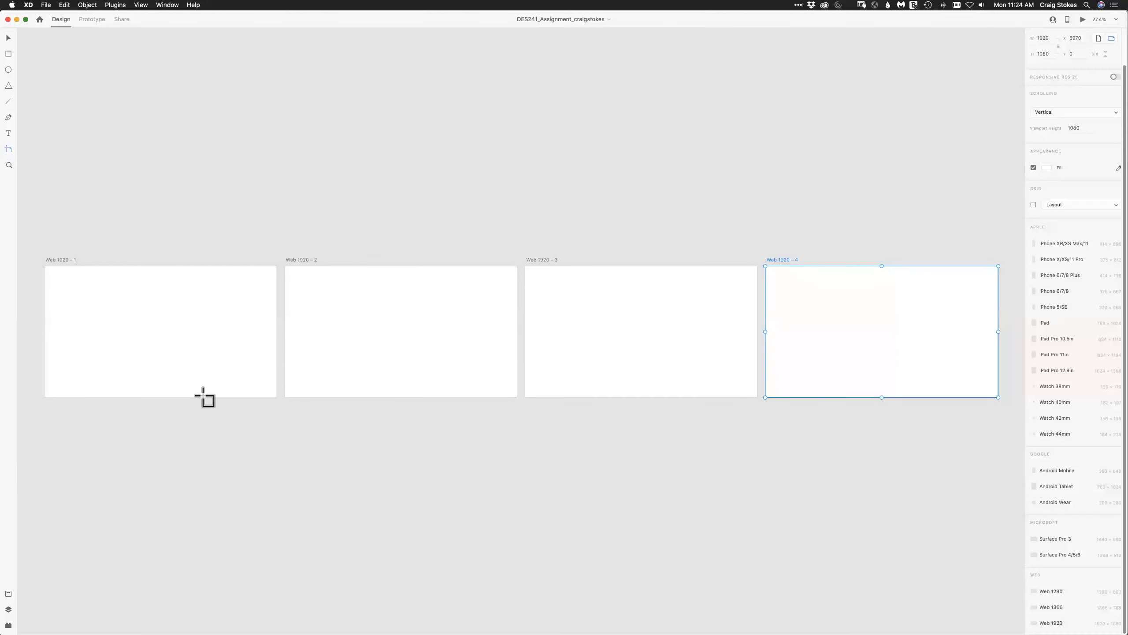
# Add four iPhone X/XS/11 Pro artboards after the four Web 1920 artboards.
pyautogui.click(8, 151)
pyautogui.click(1045, 259)
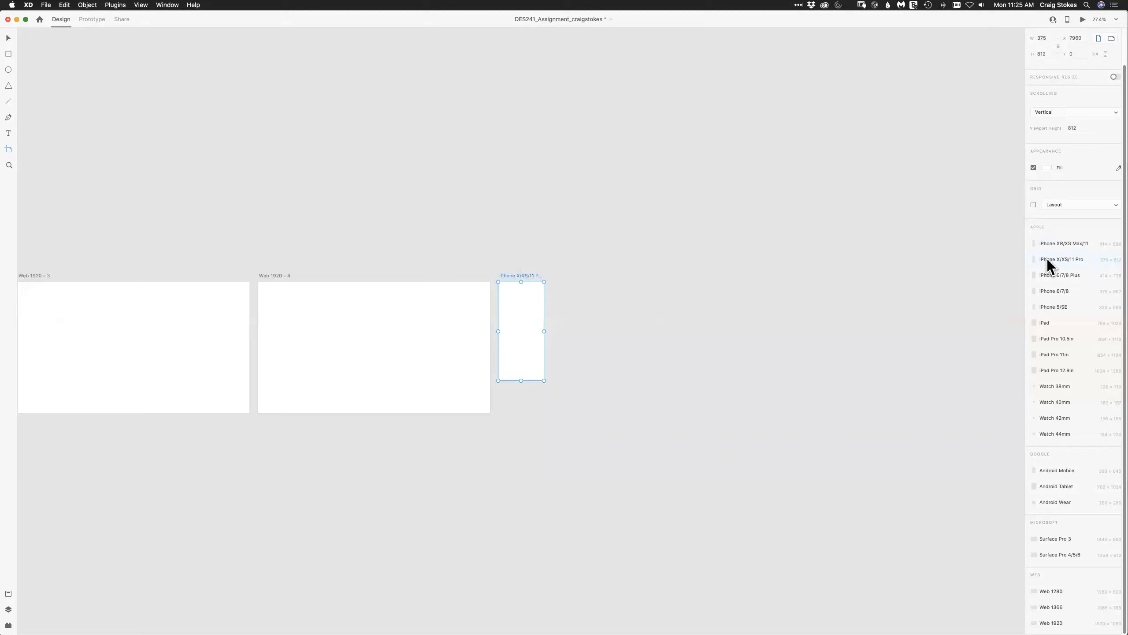
pyautogui.click(1047, 259)
pyautogui.click(1047, 258)
pyautogui.click(1048, 256)
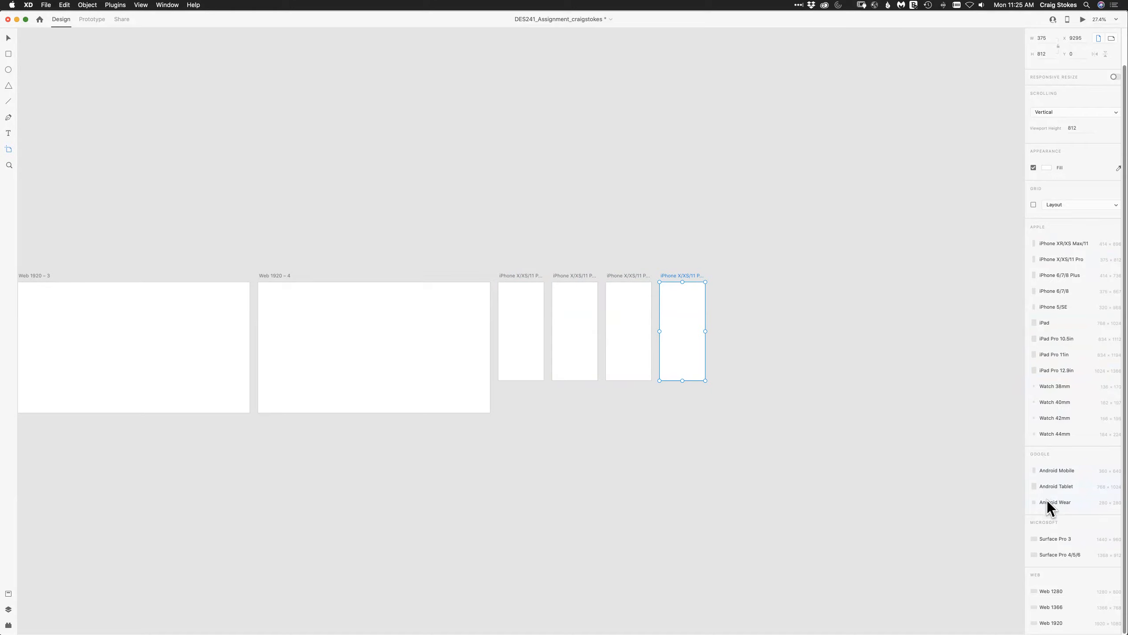
# Try out an Android Mobile artboard after the iPhone artboards, and delete both it and the stray copy above Web 1920 – 1.
pyautogui.click(1049, 471)
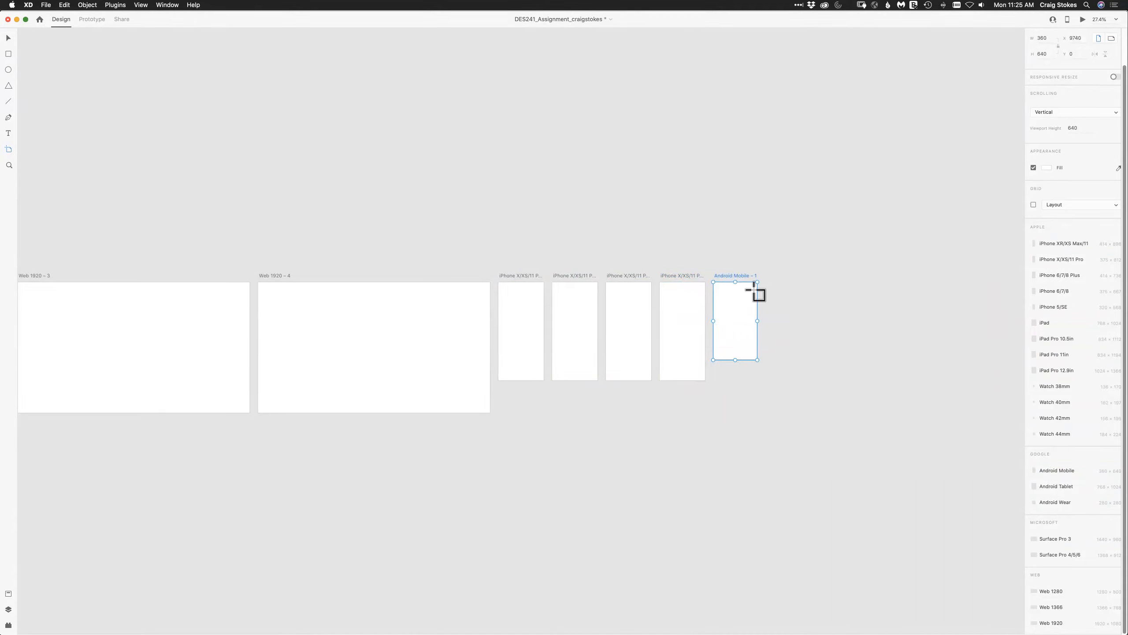
pyautogui.click(672, 278)
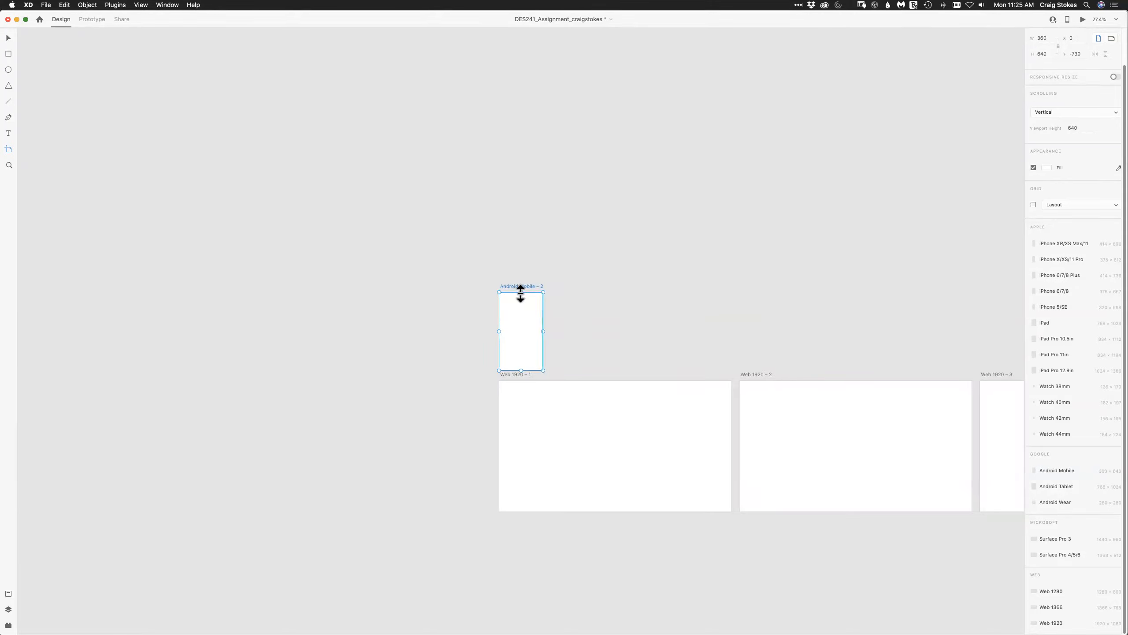
pyautogui.press('Delete')
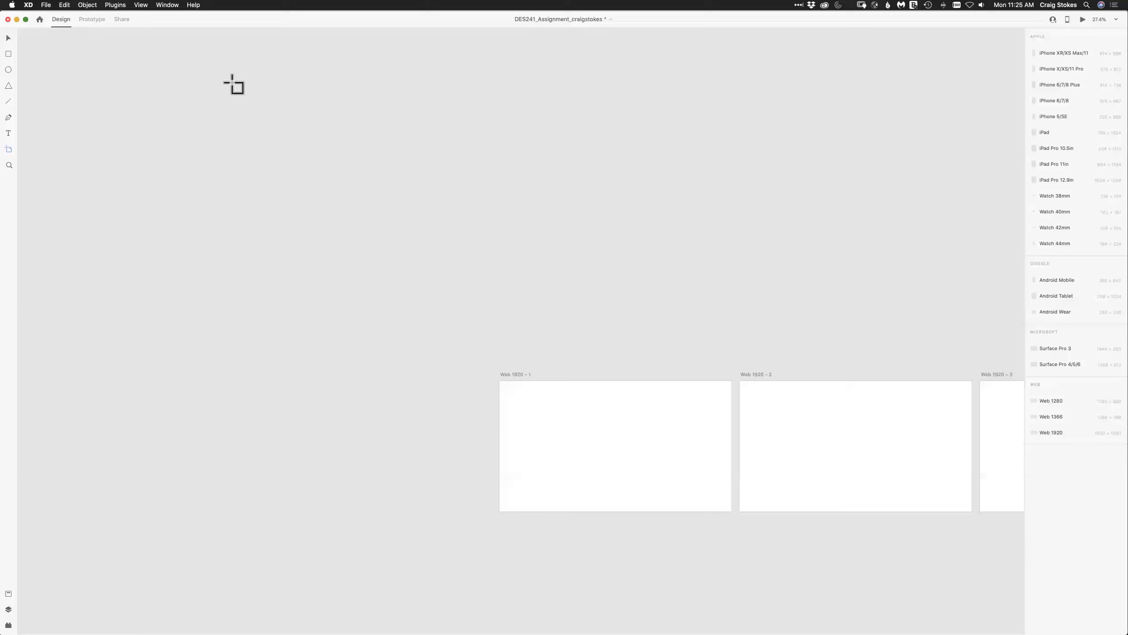
pyautogui.click(142, 7)
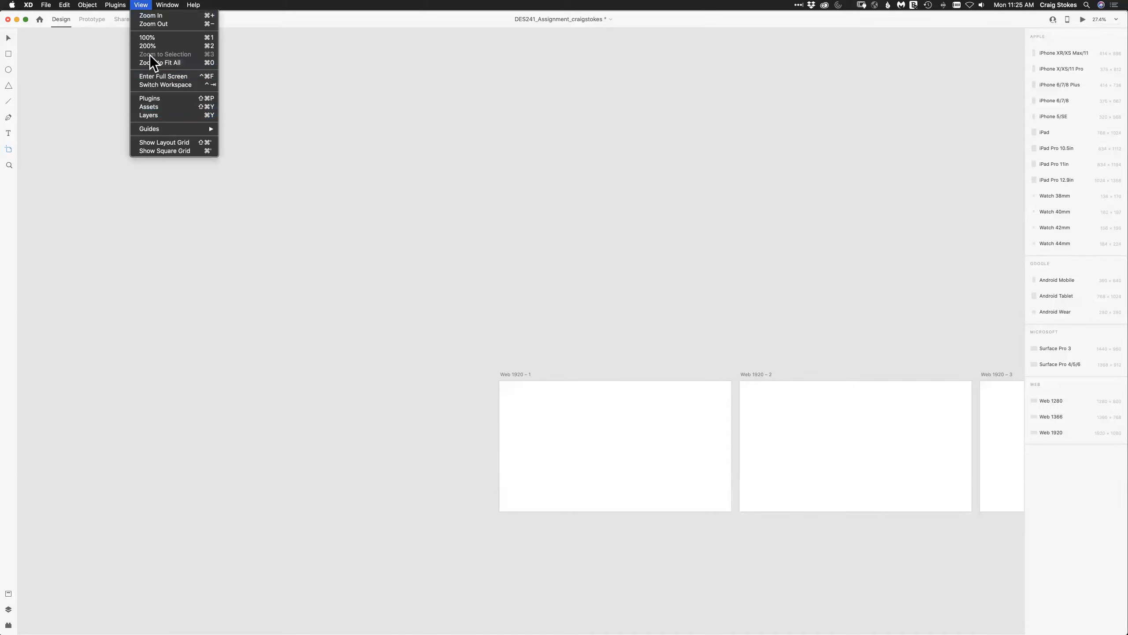
pyautogui.click(595, 272)
pyautogui.press('super+0')
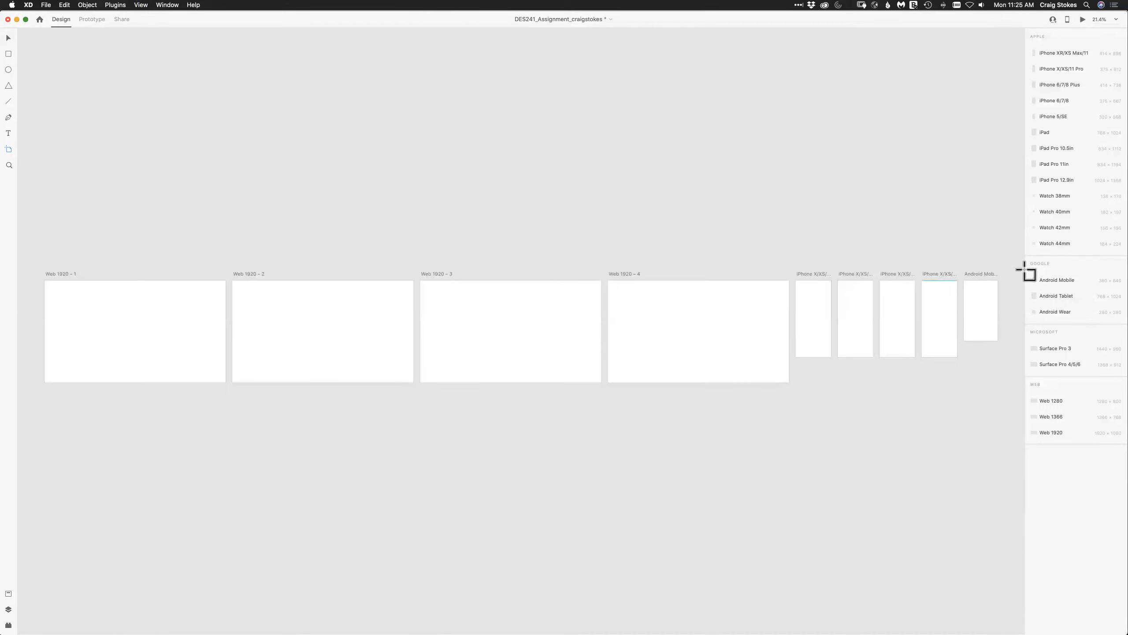
pyautogui.click(984, 272)
pyautogui.press('Delete')
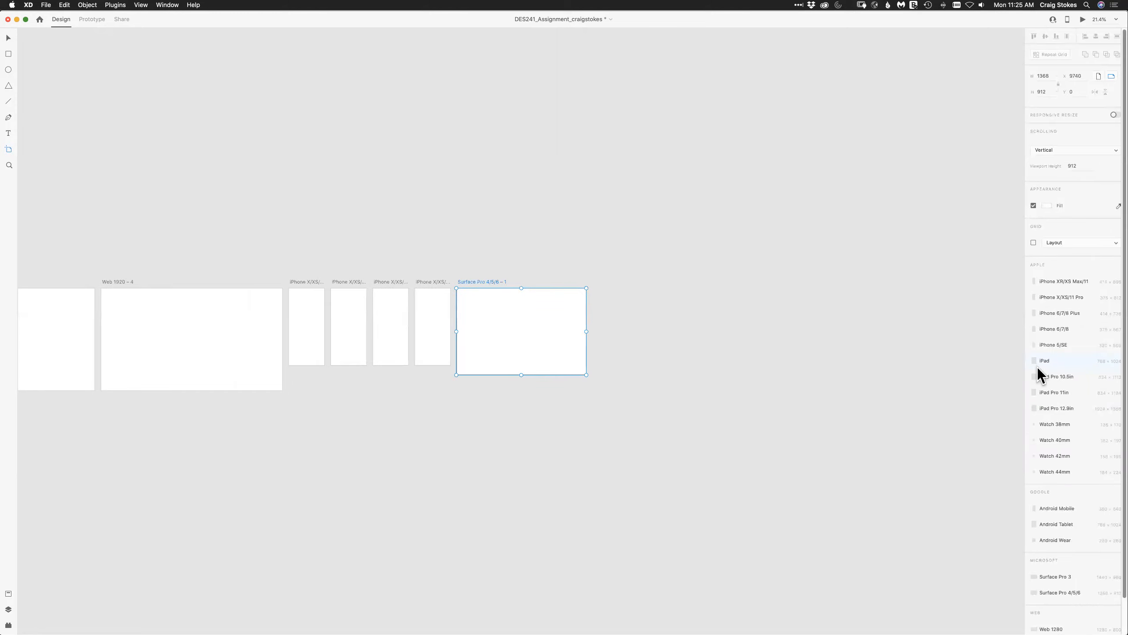
# Add a second Surface Pro 4/5/6 artboard after the first one, and deselect it.
pyautogui.click(1059, 592)
pyautogui.click(8, 39)
pyautogui.click(125, 96)
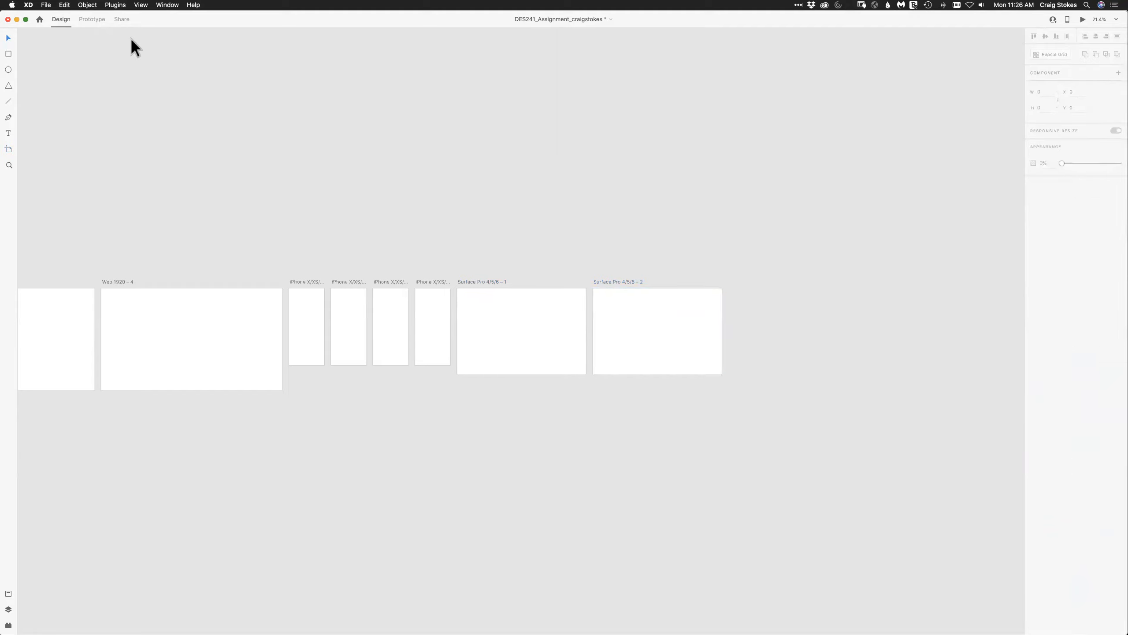
pyautogui.click(142, 6)
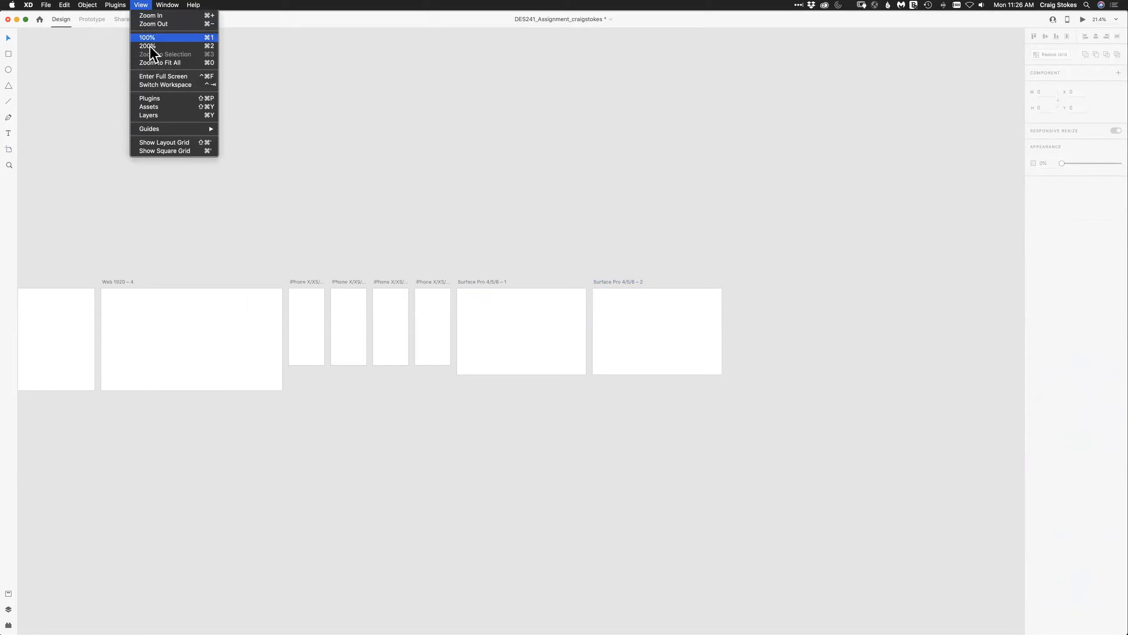
pyautogui.click(153, 63)
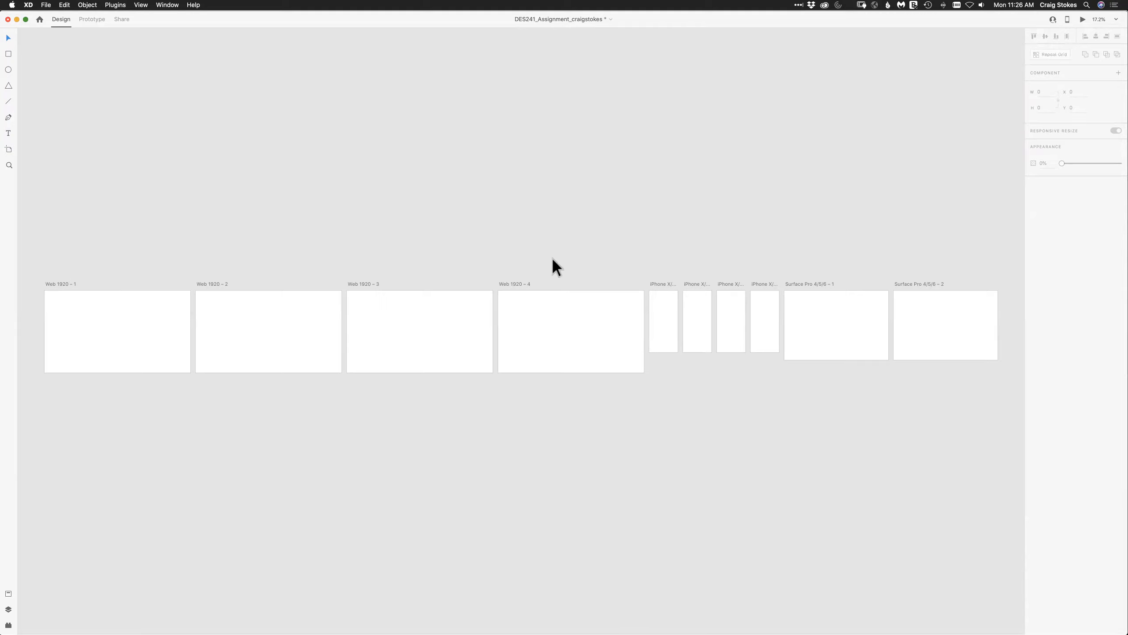
# Move the four iPhone and two Surface Pro artboards together into a second row below the Web 1920 artboards, starting under Web 1920 – 1.
pyautogui.click(7, 149)
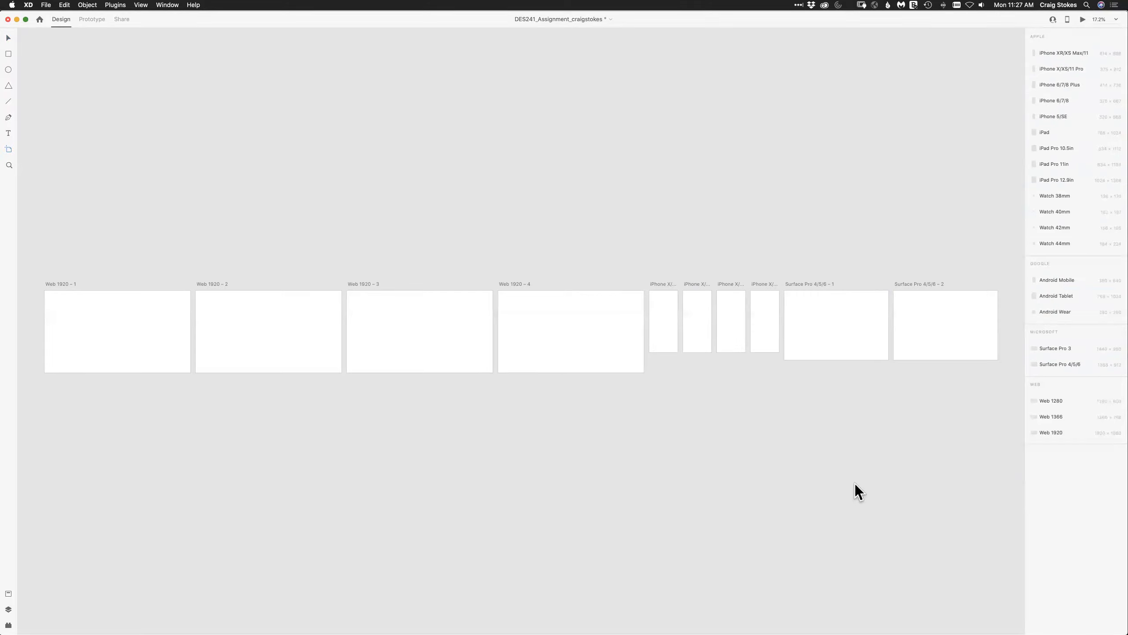
pyautogui.click(8, 39)
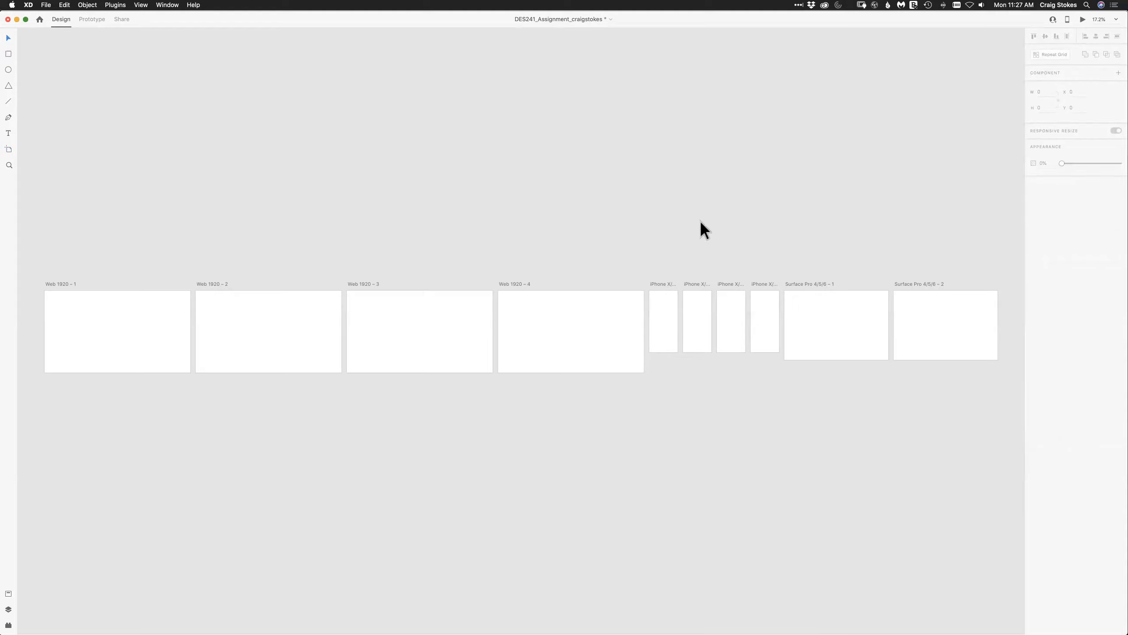
pyautogui.moveTo(656, 266); pyautogui.dragTo(996, 379)
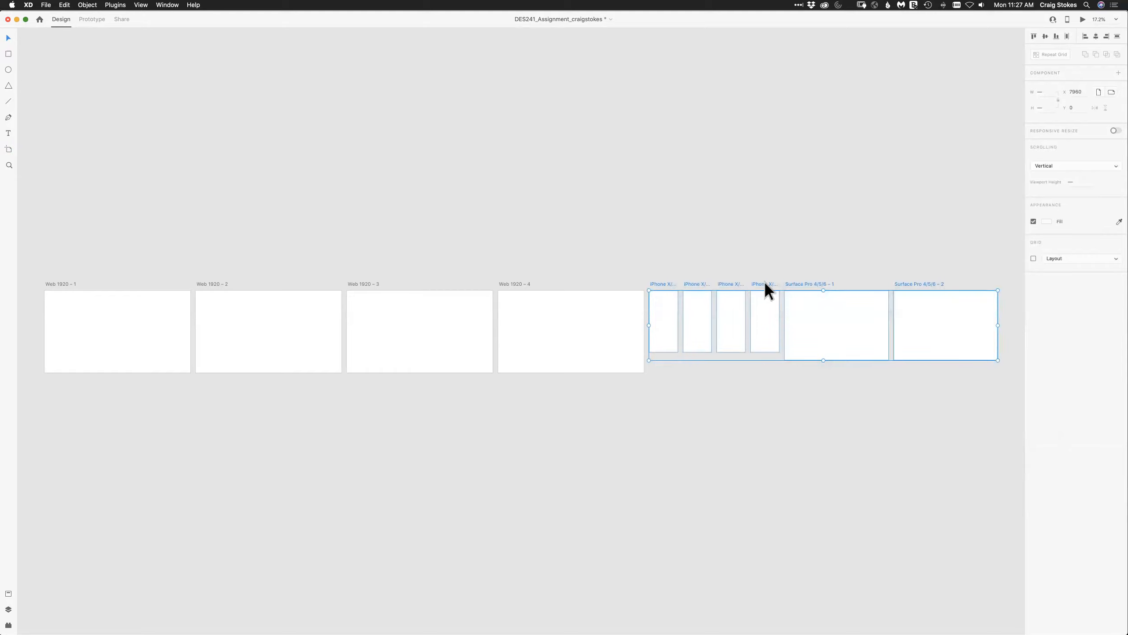
pyautogui.moveTo(765, 283); pyautogui.dragTo(160, 383)
pyautogui.click(209, 516)
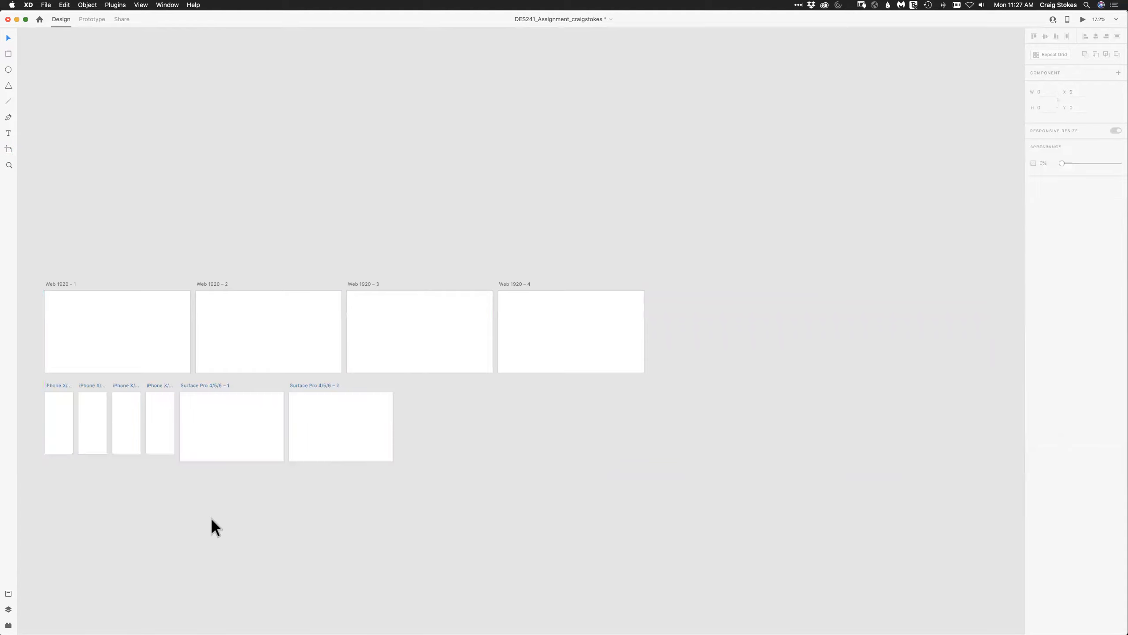
pyautogui.click(141, 5)
pyautogui.click(150, 61)
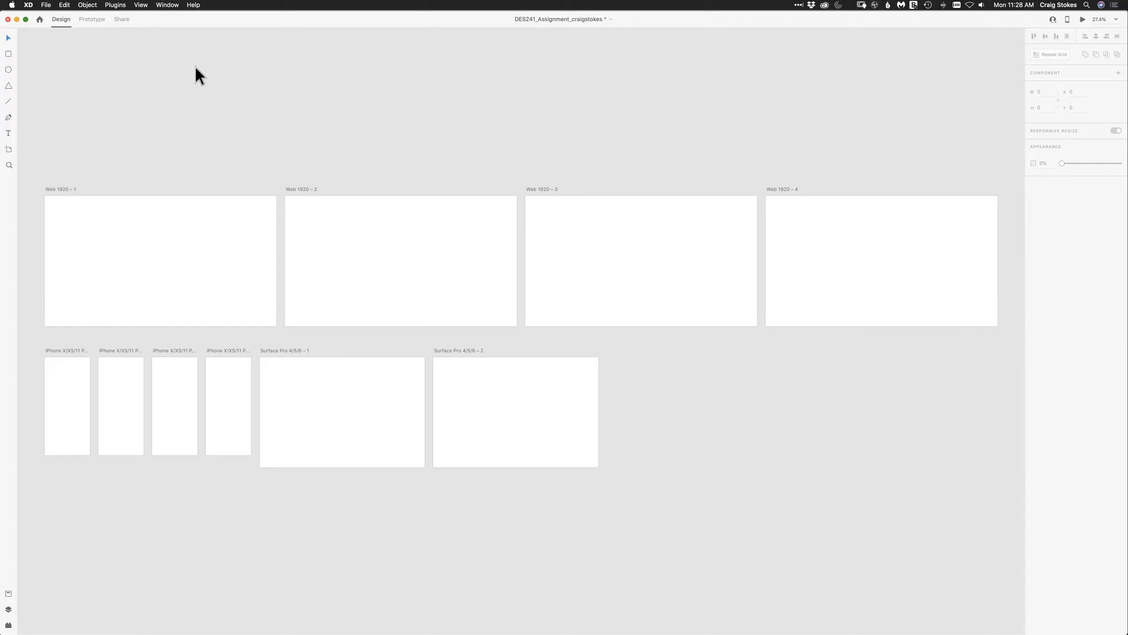
# Open the Creative Cloud app and look through its desktop apps, both the installed ones and those included in the subscription.
pyautogui.click(825, 6)
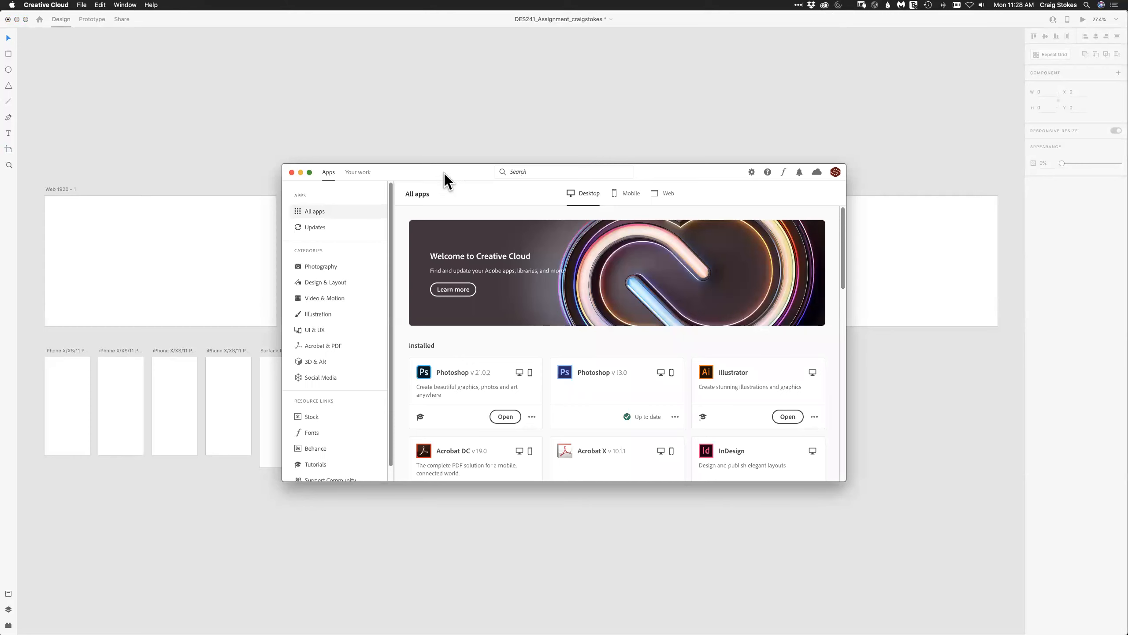
pyautogui.moveTo(409, 172); pyautogui.dragTo(465, 119)
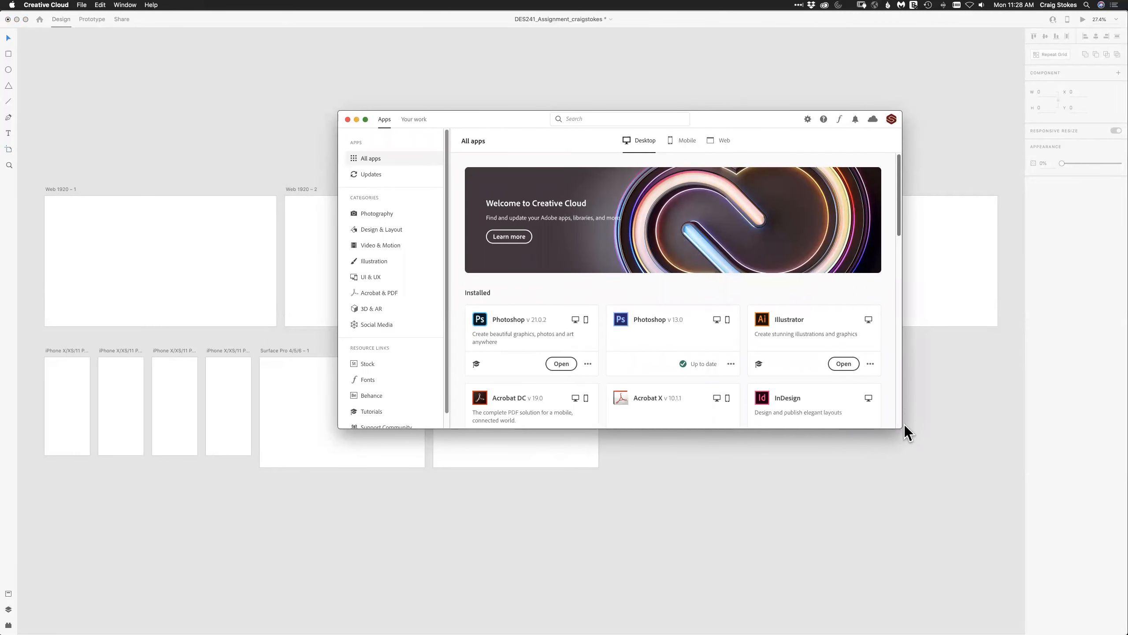
pyautogui.moveTo(897, 227); pyautogui.dragTo(904, 367)
pyautogui.scroll(-10, 901, 400)
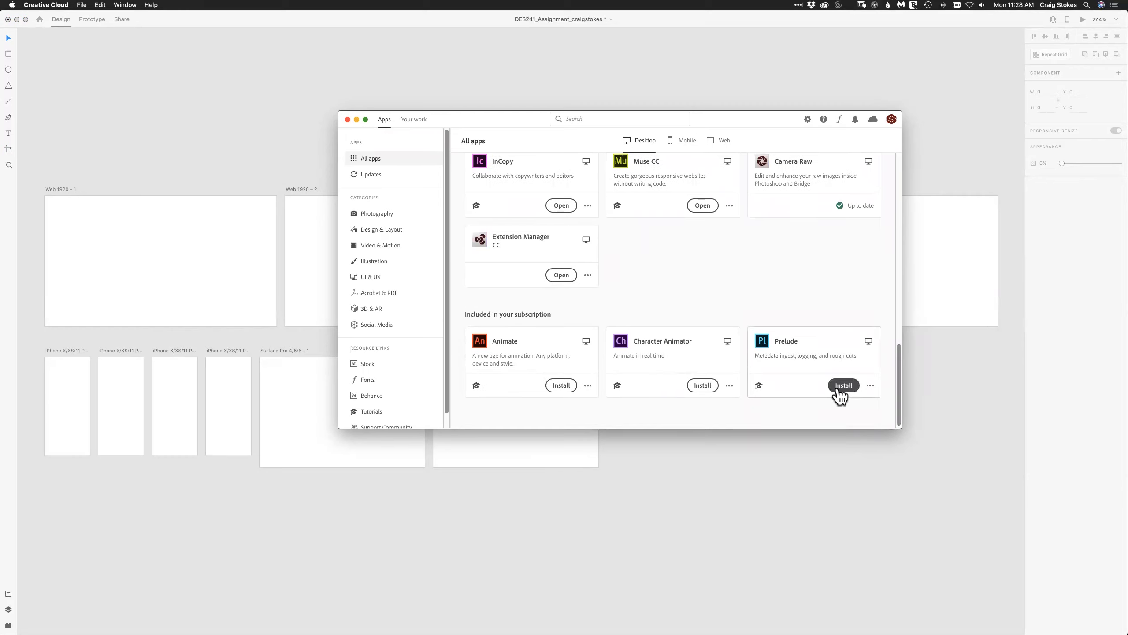
pyautogui.moveTo(898, 350); pyautogui.dragTo(895, 158)
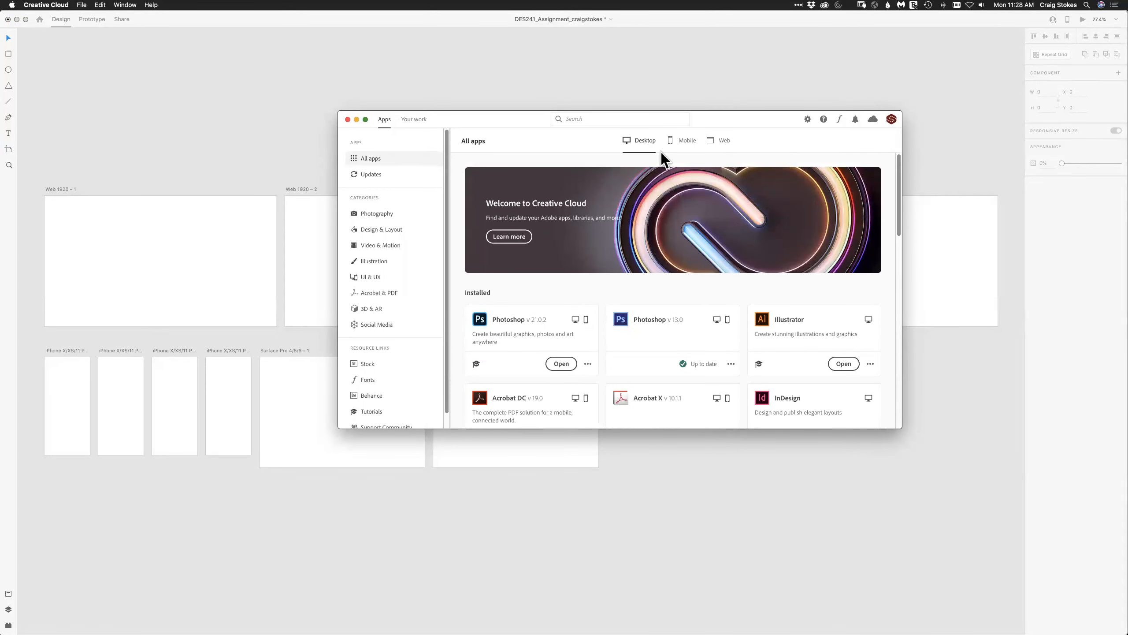
pyautogui.moveTo(490, 119); pyautogui.dragTo(590, 95)
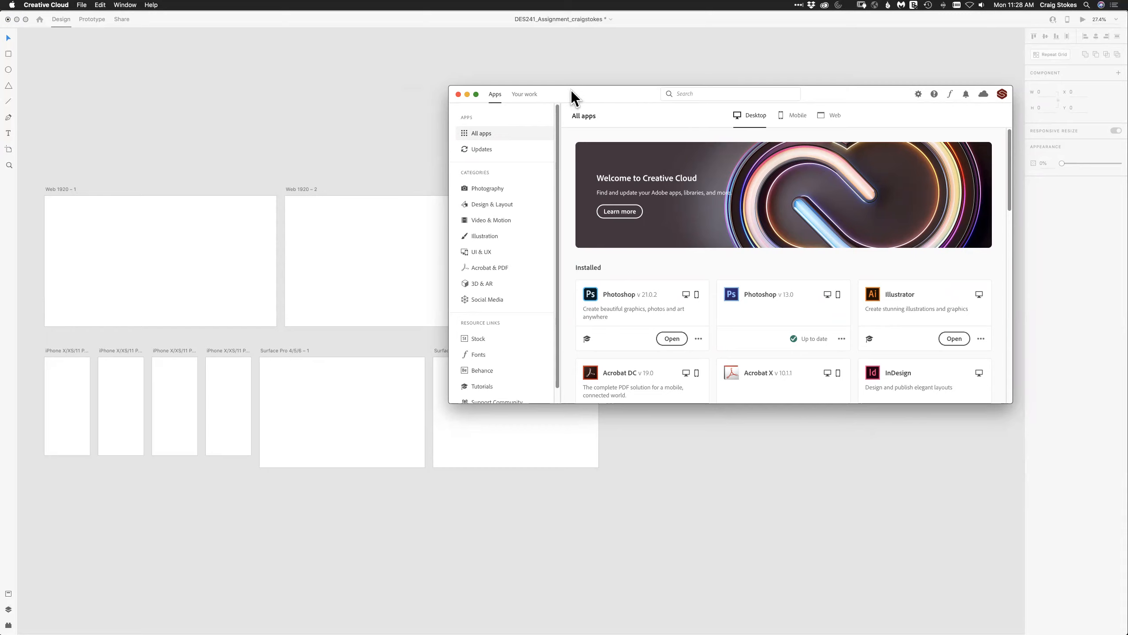
pyautogui.moveTo(567, 99); pyautogui.dragTo(580, 54)
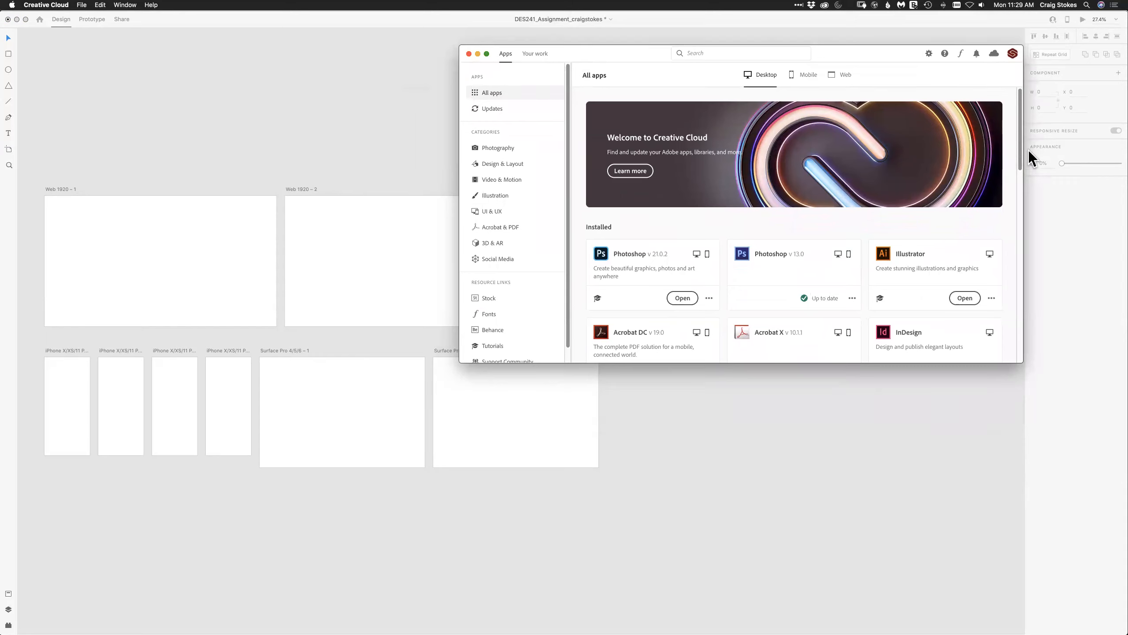
pyautogui.moveTo(1021, 145); pyautogui.dragTo(1023, 345)
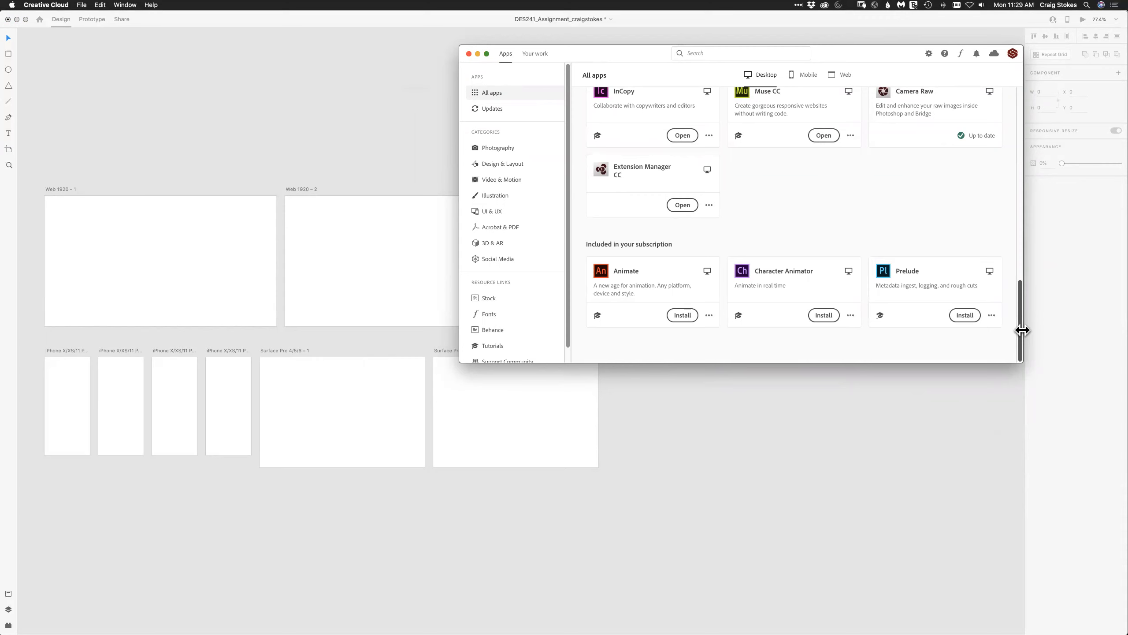
pyautogui.moveTo(1019, 325); pyautogui.dragTo(1014, 192)
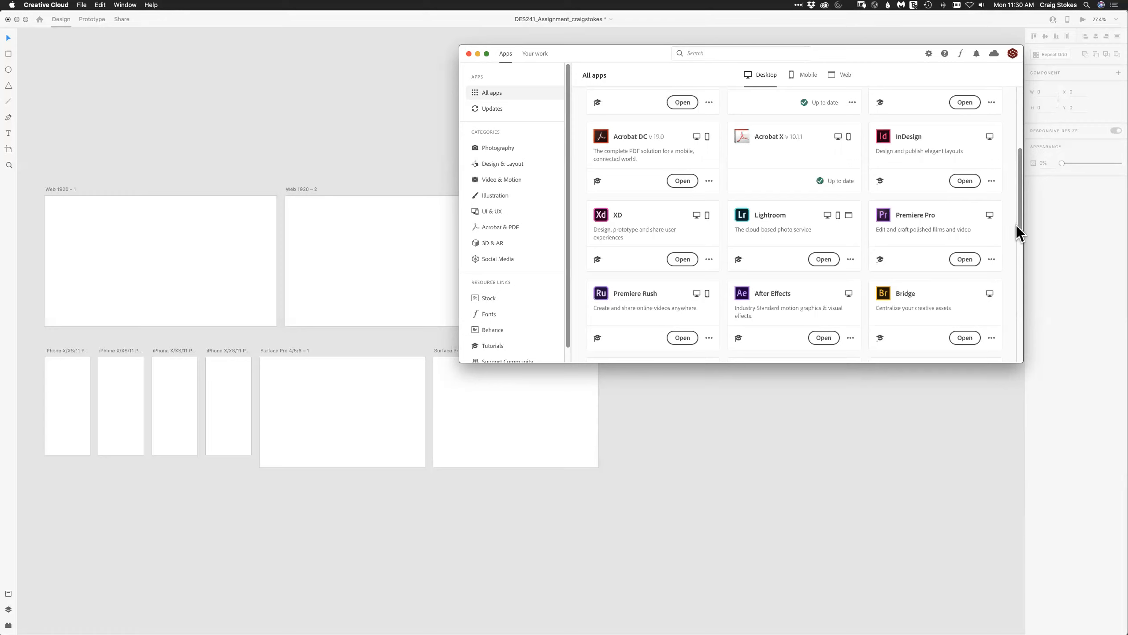
pyautogui.scroll(-2, 1020, 213)
pyautogui.moveTo(1018, 240); pyautogui.dragTo(1015, 135)
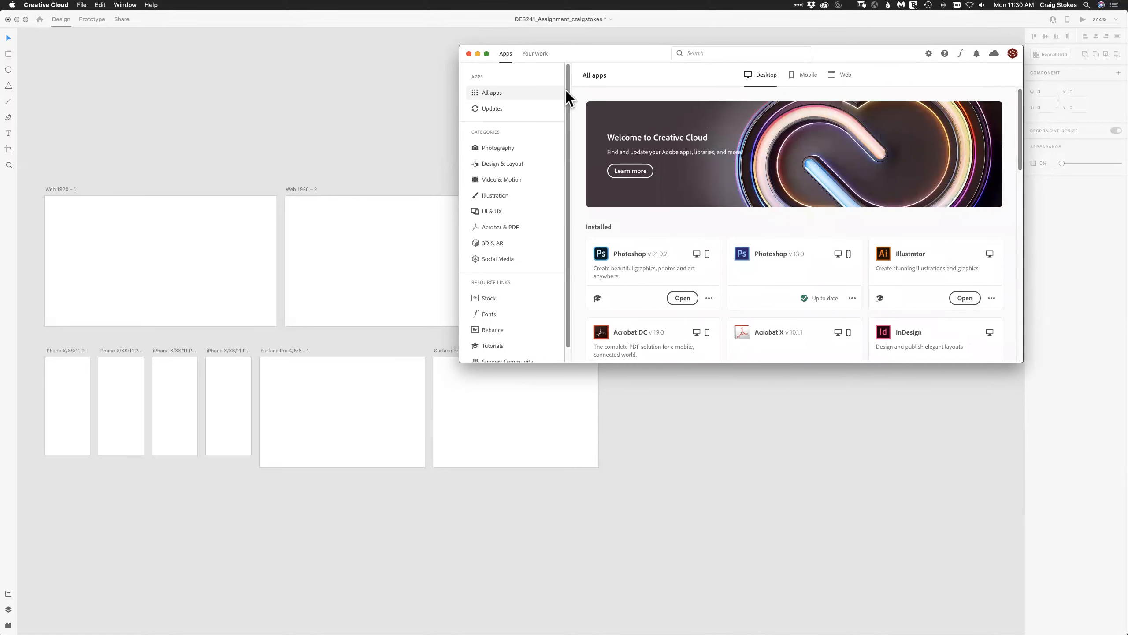
pyautogui.moveTo(1019, 136); pyautogui.dragTo(901, 71)
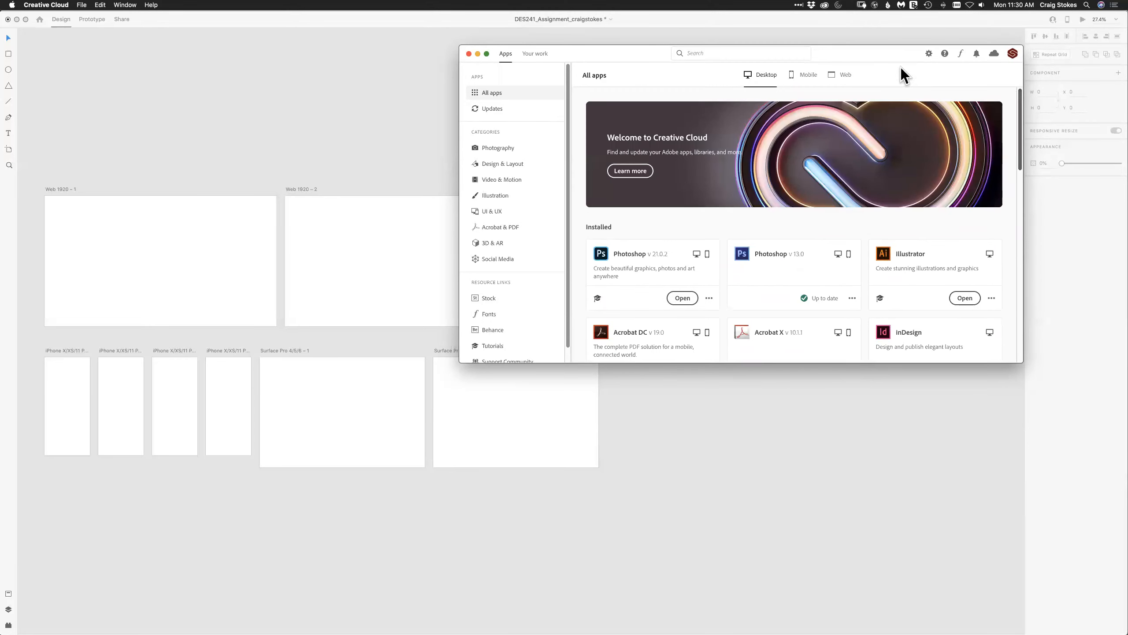
# Look over the mobile apps in Creative Cloud, recheck the desktop apps, and close the window to return to Adobe XD.
pyautogui.click(795, 81)
pyautogui.moveTo(663, 63); pyautogui.dragTo(607, 68)
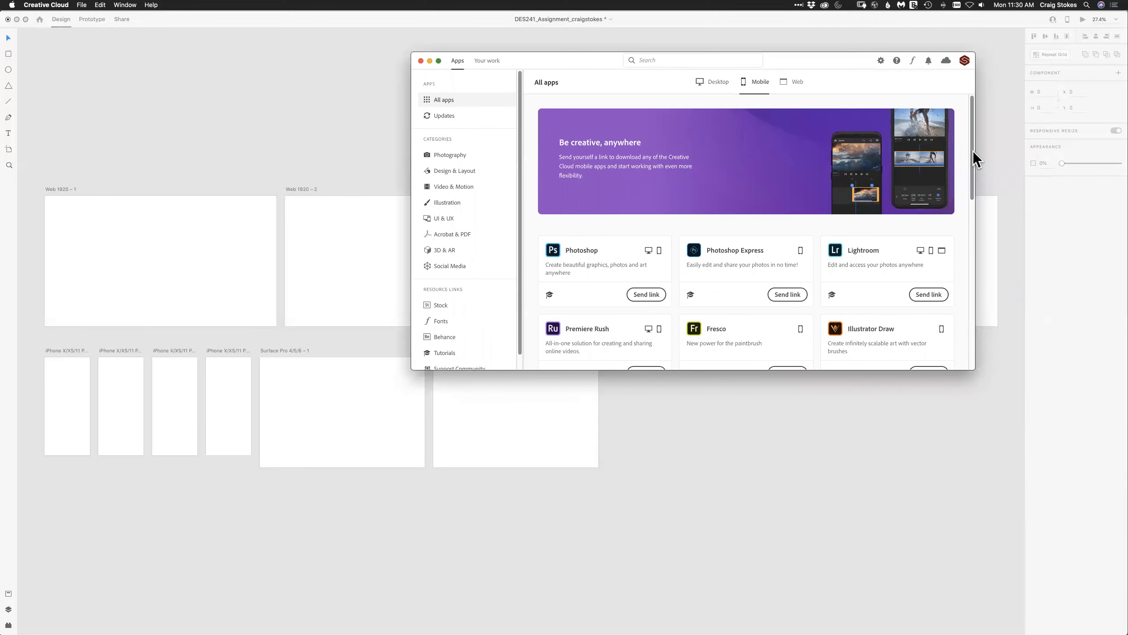
pyautogui.scroll(-1, 975, 164)
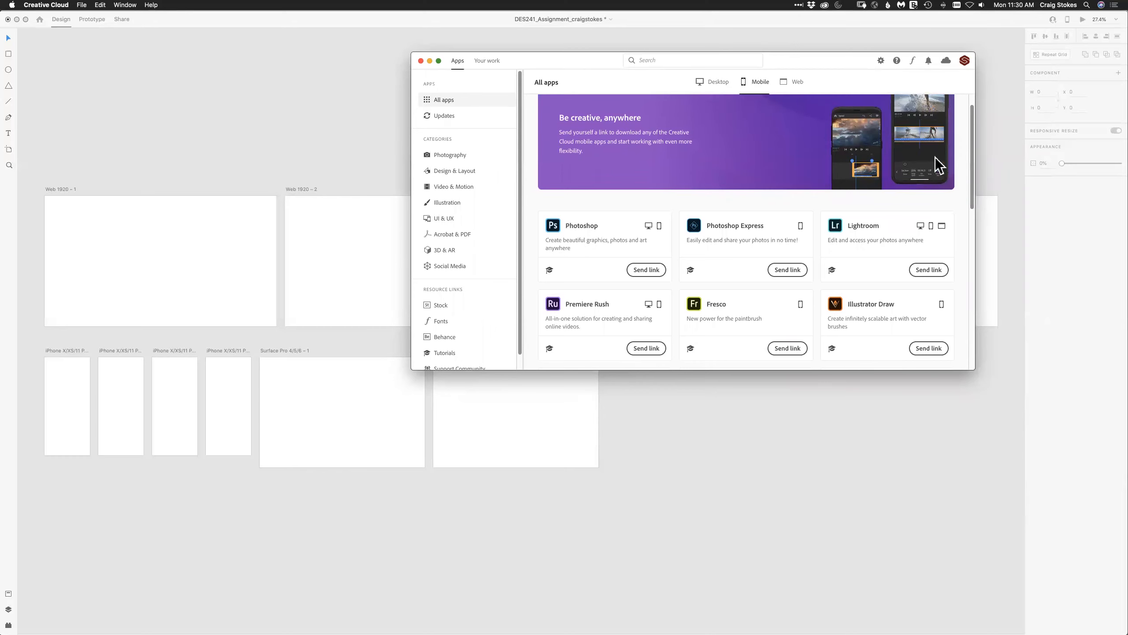
pyautogui.moveTo(971, 171); pyautogui.dragTo(986, 123)
pyautogui.click(712, 82)
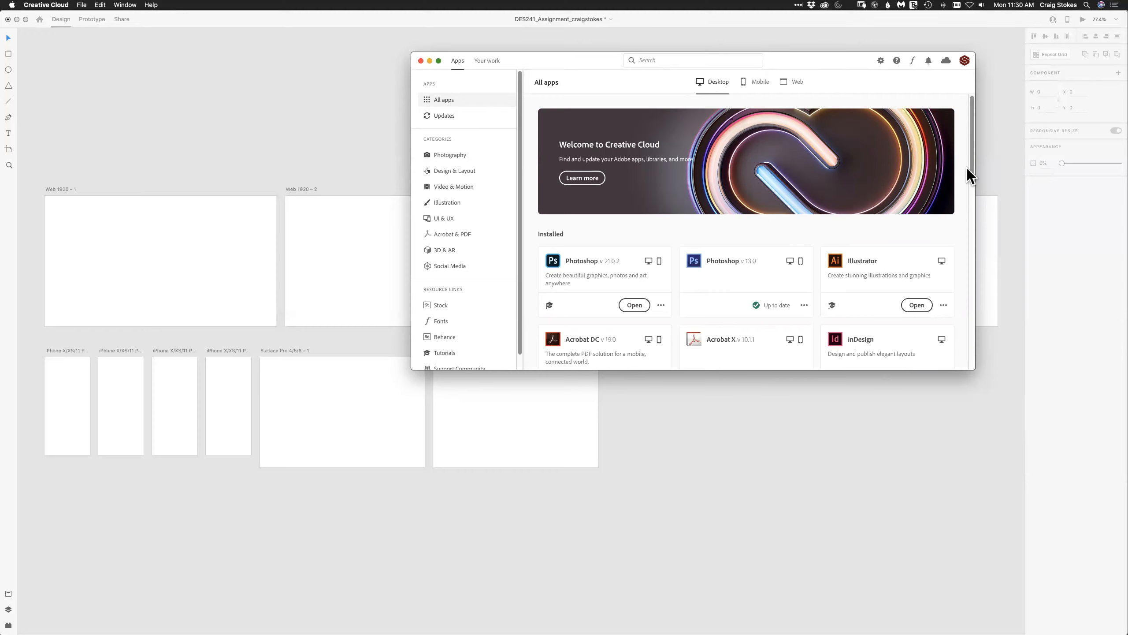
pyautogui.scroll(-8, 974, 208)
pyautogui.moveTo(984, 296); pyautogui.dragTo(977, 353)
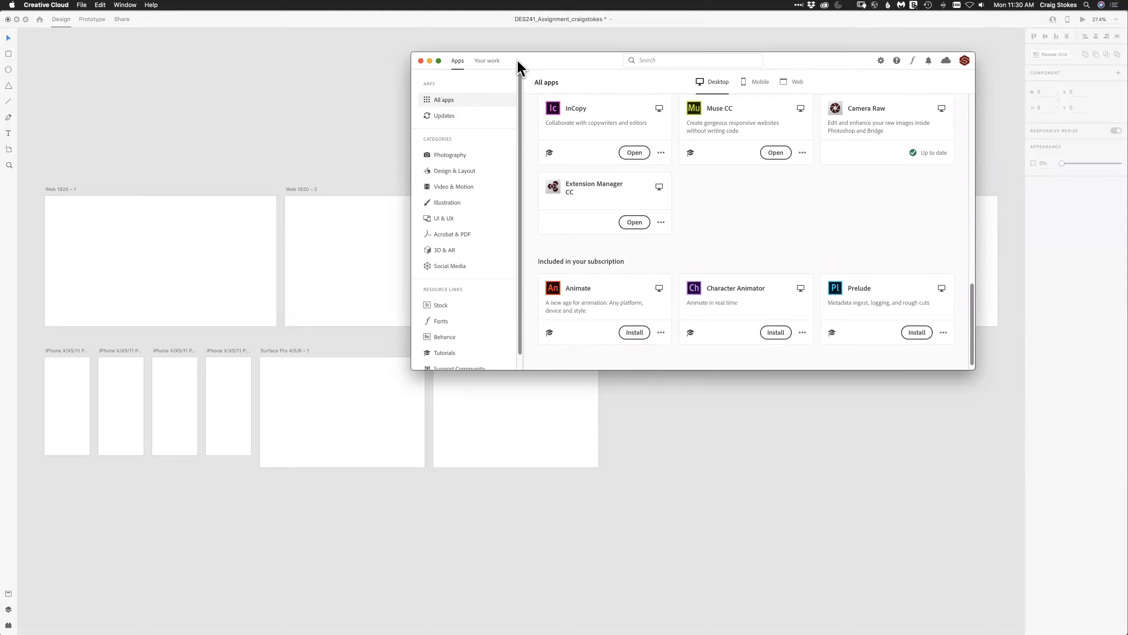
pyautogui.click(420, 60)
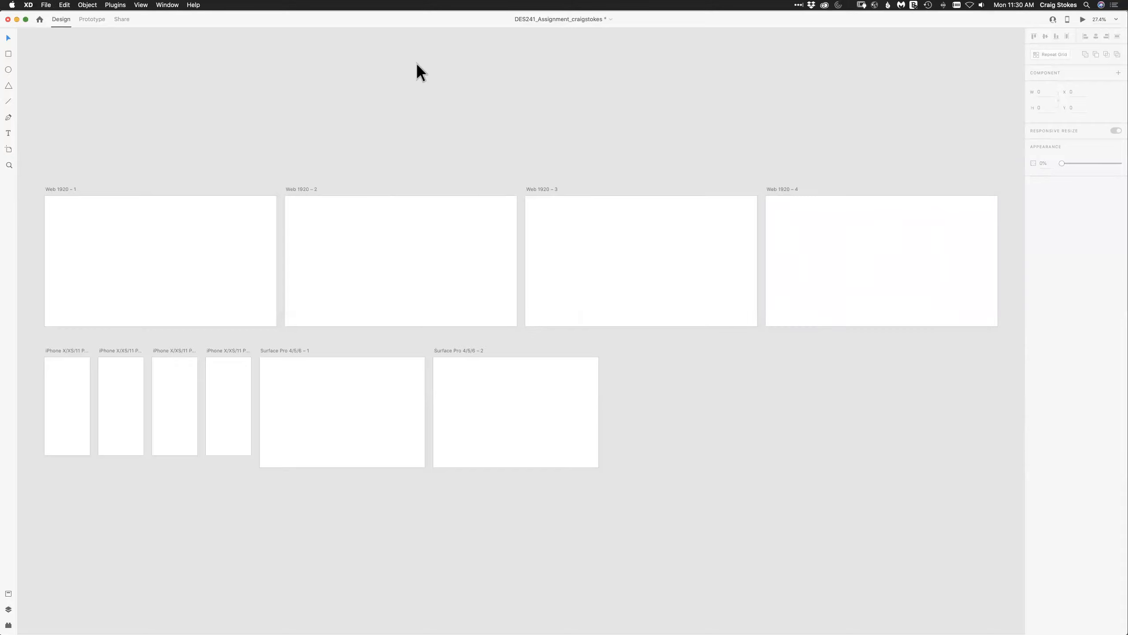
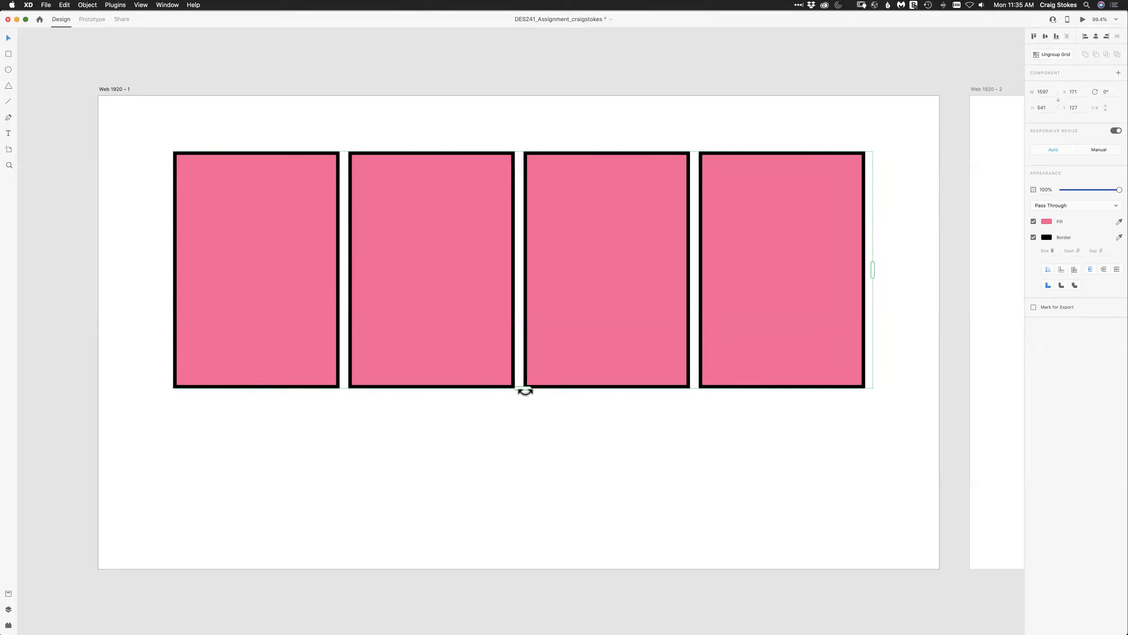
# Move the repeat grid up near the artboard's upper edge, and extend it slightly downward to a height of about 555.
pyautogui.moveTo(412, 228); pyautogui.dragTo(409, 189)
pyautogui.moveTo(519, 349)
pyautogui.mouseDown()
pyautogui.moveTo(533, 609)
pyautogui.moveTo(535, 347)
pyautogui.moveTo(536, 360)
pyautogui.mouseUp()
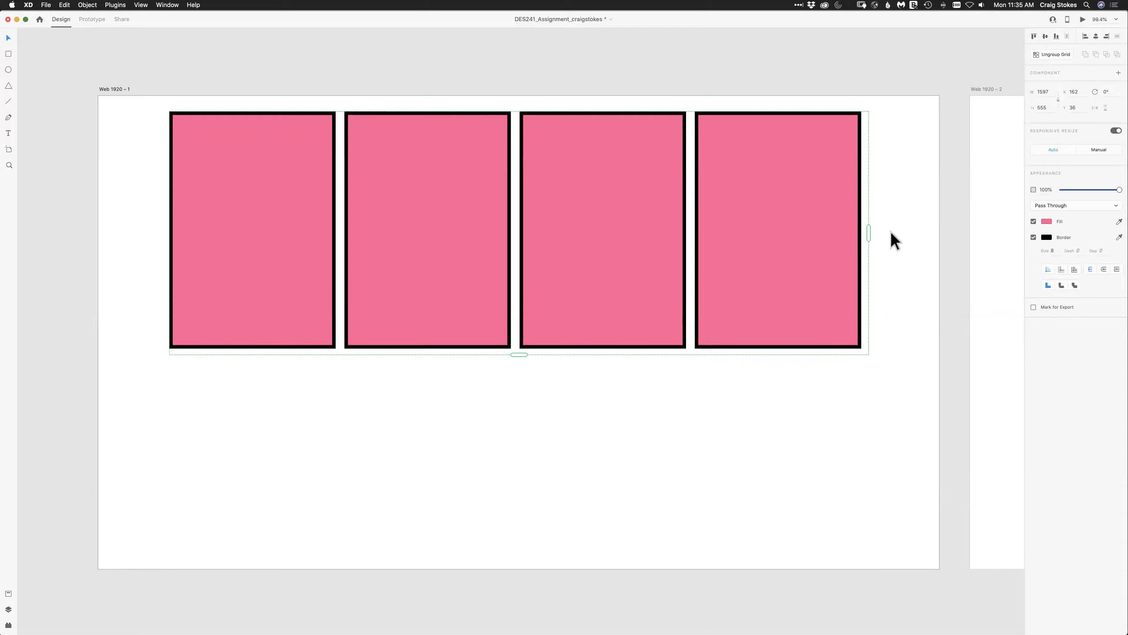
# Change the fill of the repeat grid's rectangles from pink to a muted olive, and deselect the grid.
pyautogui.click(1046, 221)
pyautogui.click(1000, 207)
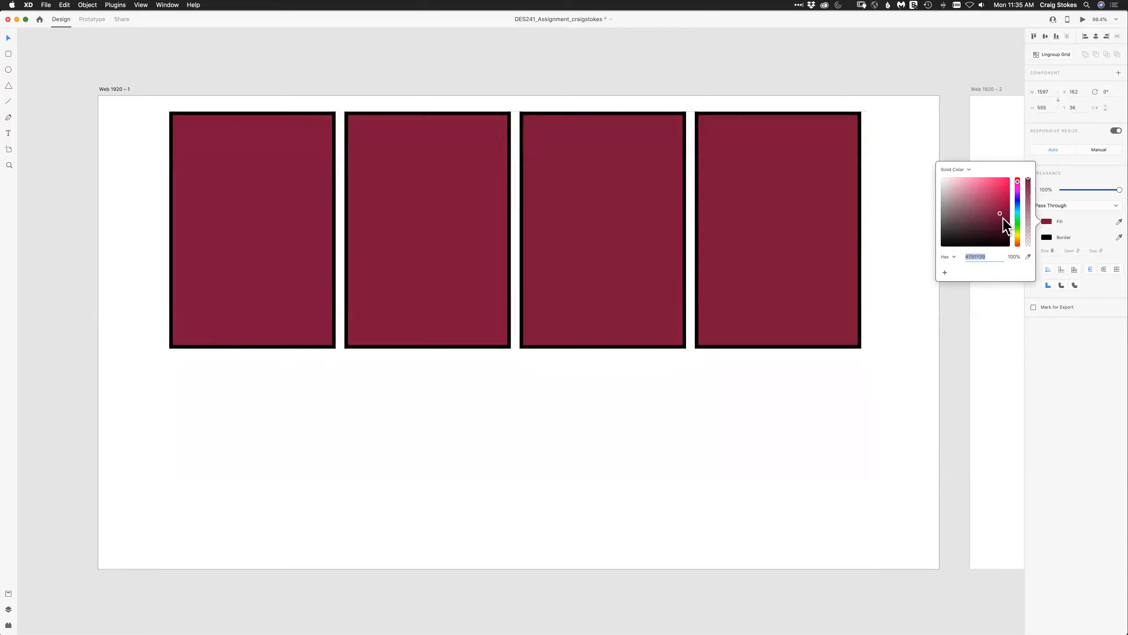
pyautogui.moveTo(980, 202)
pyautogui.mouseDown()
pyautogui.moveTo(959, 201)
pyautogui.moveTo(1000, 198)
pyautogui.moveTo(998, 183)
pyautogui.moveTo(1000, 214)
pyautogui.moveTo(974, 205)
pyautogui.mouseUp()
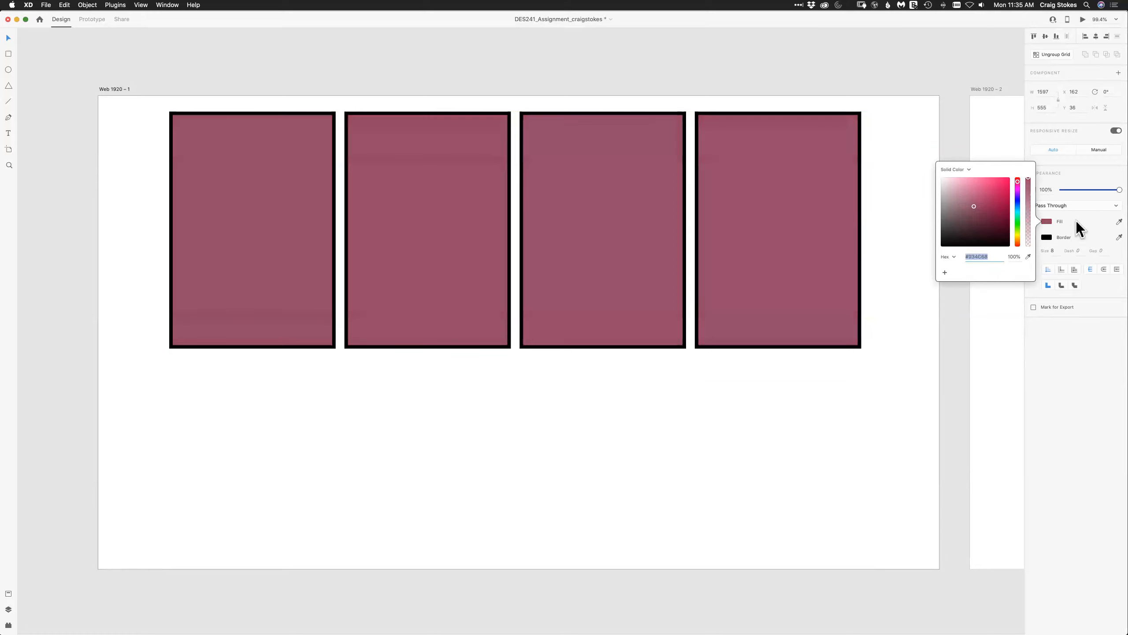
pyautogui.click(1031, 236)
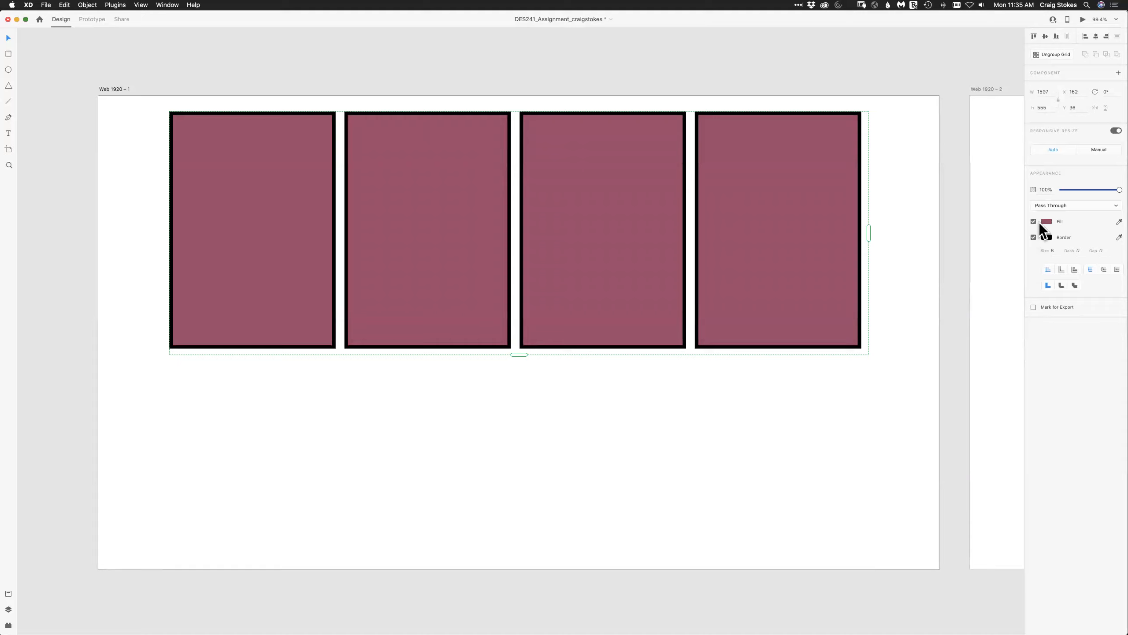
pyautogui.click(1044, 221)
pyautogui.click(1017, 235)
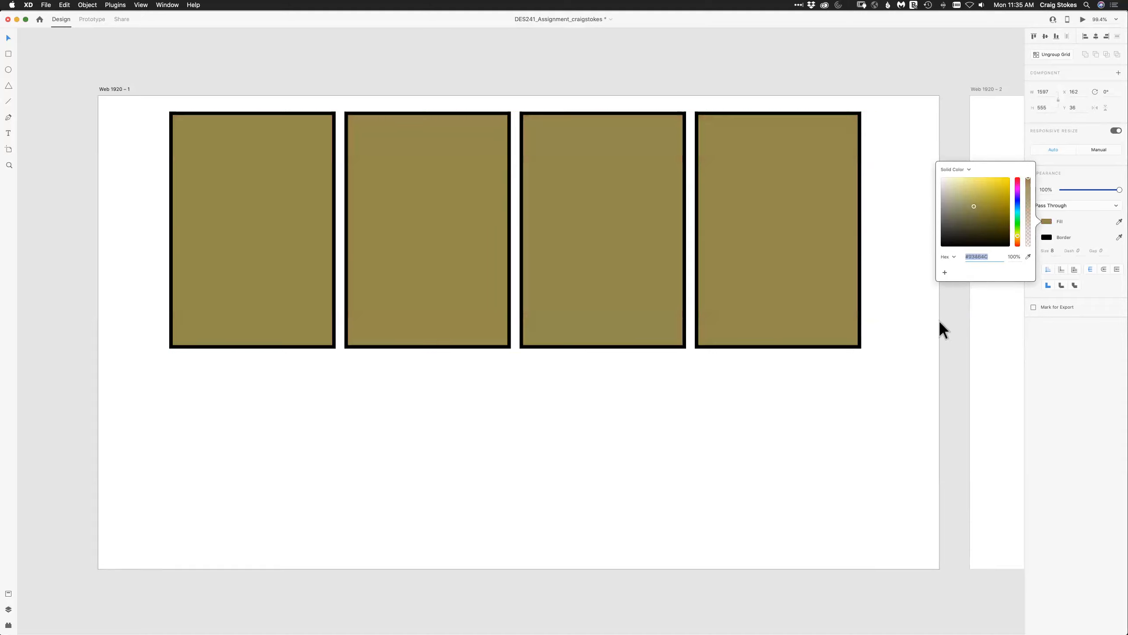
pyautogui.click(687, 448)
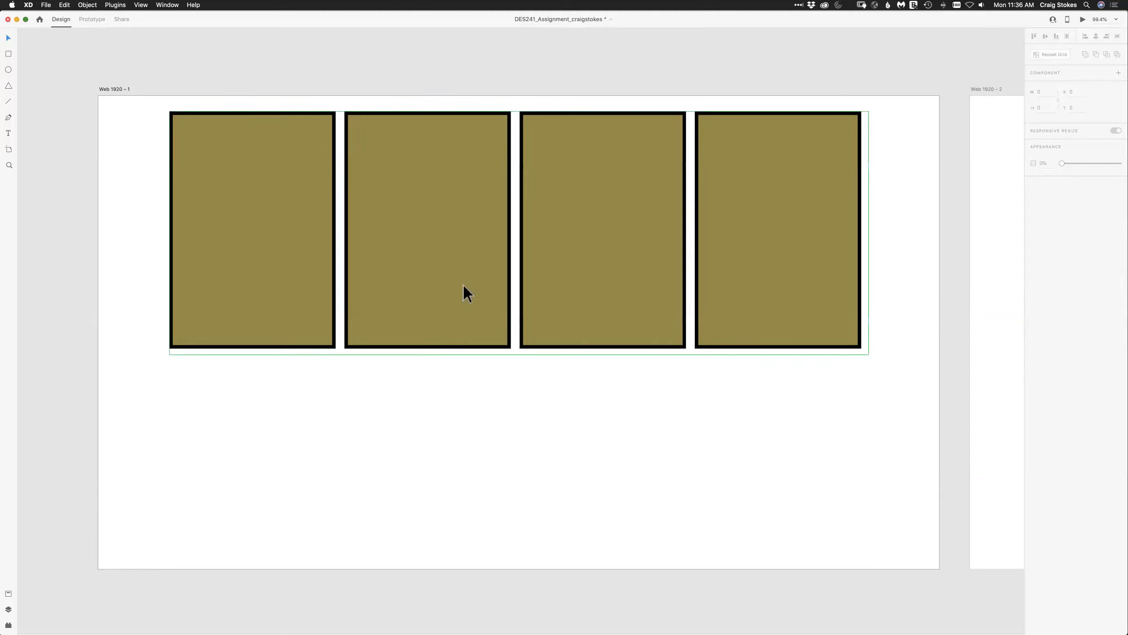
# Ungroup the repeat grid and delete the second, third and fourth rectangles, leaving only the first one.
pyautogui.click(707, 302)
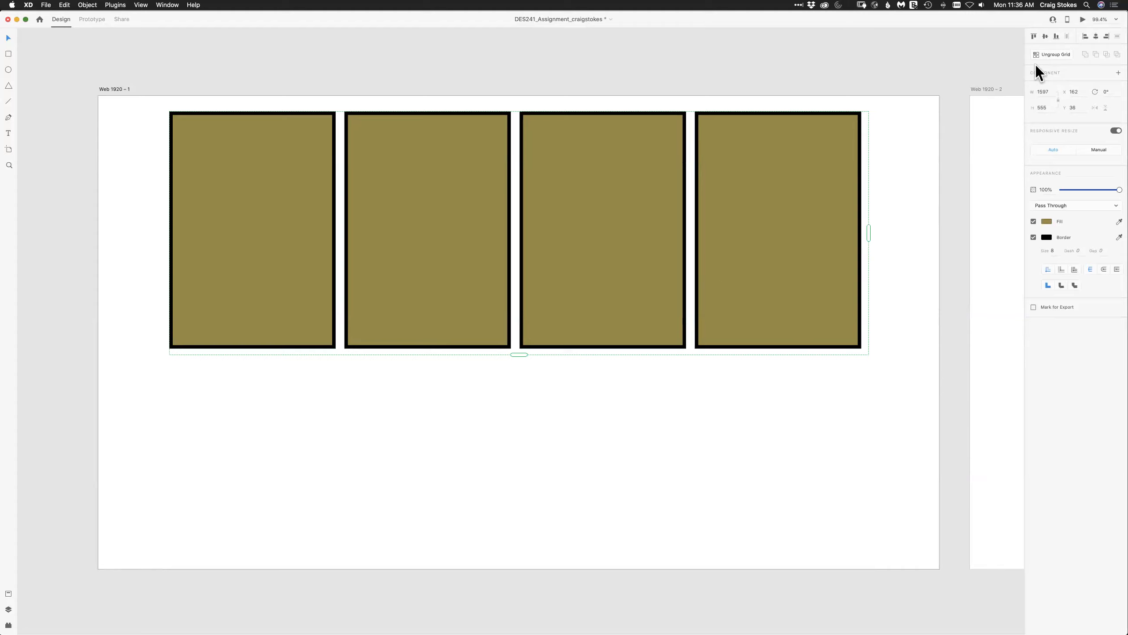
pyautogui.click(1046, 54)
pyautogui.click(892, 249)
pyautogui.moveTo(542, 96); pyautogui.dragTo(746, 79)
pyautogui.click(509, 146)
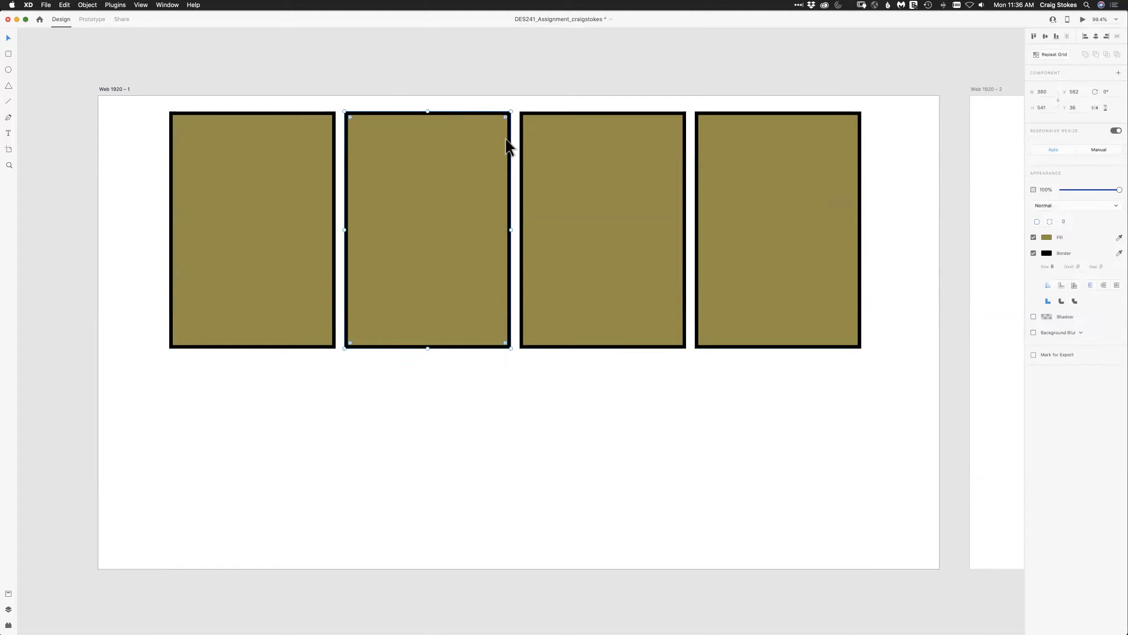
pyautogui.press('Delete')
pyautogui.click(655, 172)
pyautogui.press('Delete')
pyautogui.click(750, 193)
pyautogui.press('Delete')
# Move the remaining rectangle slightly down and repeat it across the artboard as a grid of four rectangles in one row.
pyautogui.moveTo(251, 224); pyautogui.dragTo(248, 257)
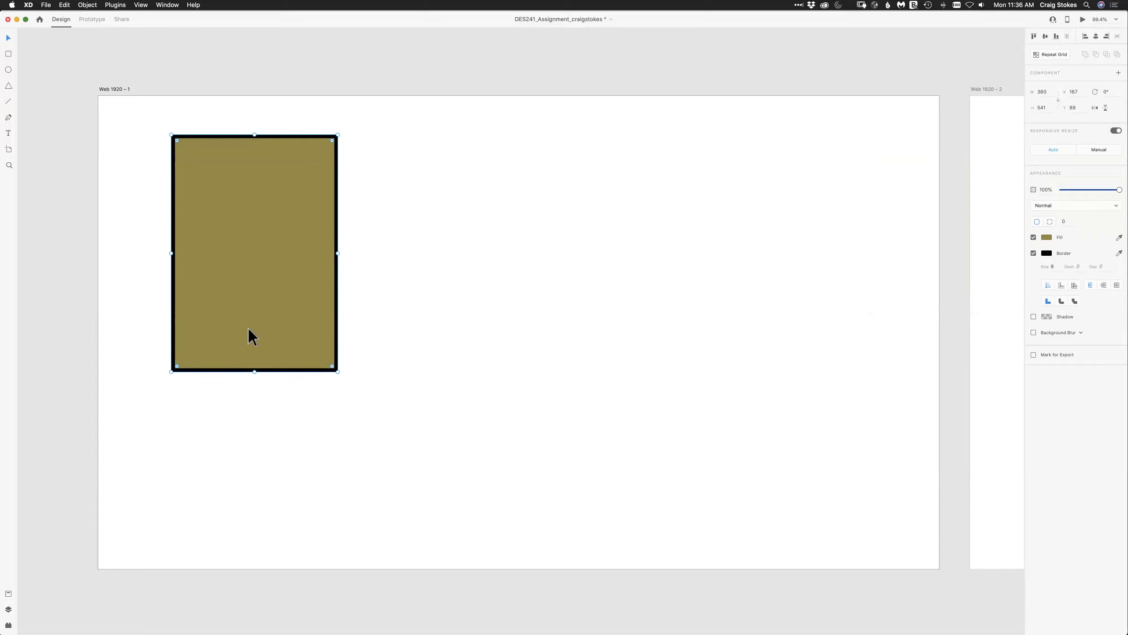
pyautogui.click(1050, 54)
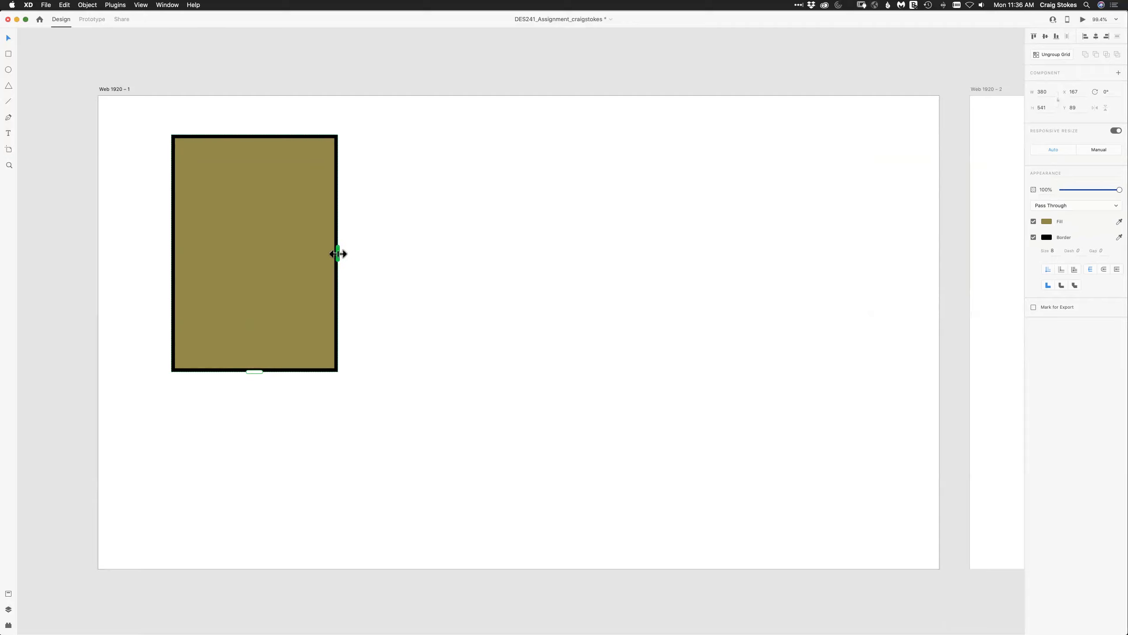
pyautogui.moveTo(337, 254); pyautogui.dragTo(867, 255)
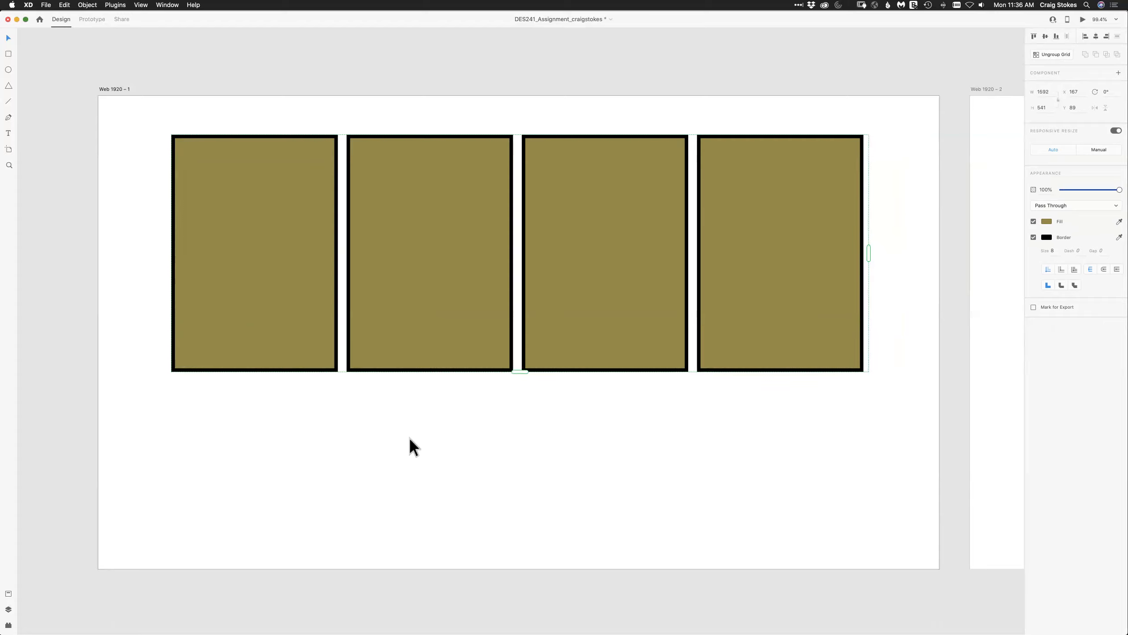
# Delete the whole repeat grid and undo the deletion.
pyautogui.click(408, 464)
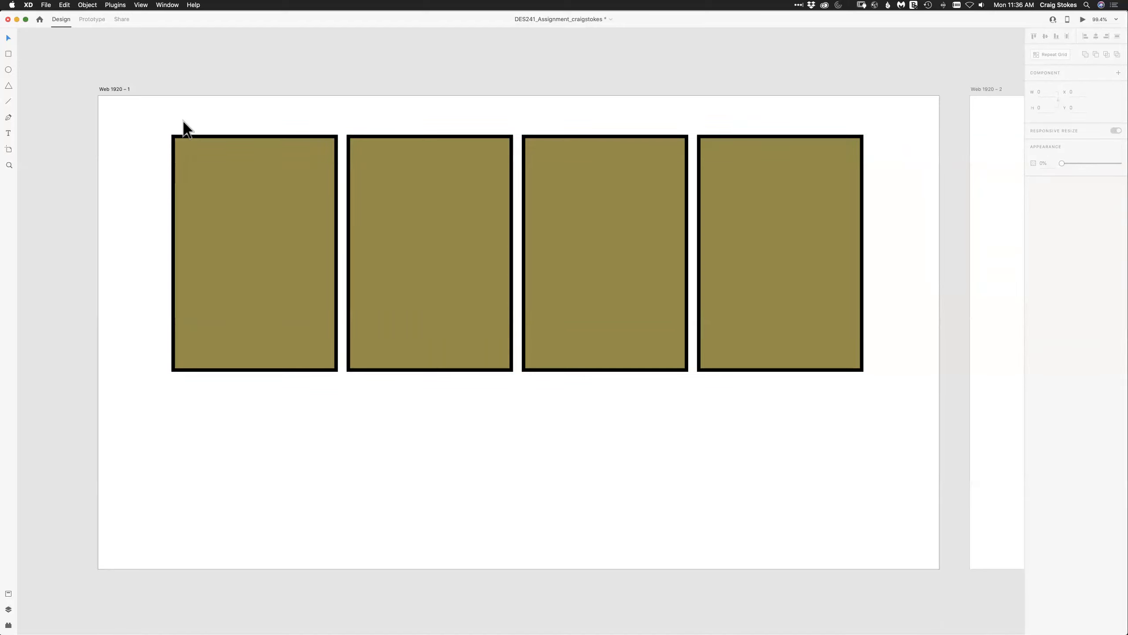
pyautogui.moveTo(183, 122); pyautogui.dragTo(889, 345)
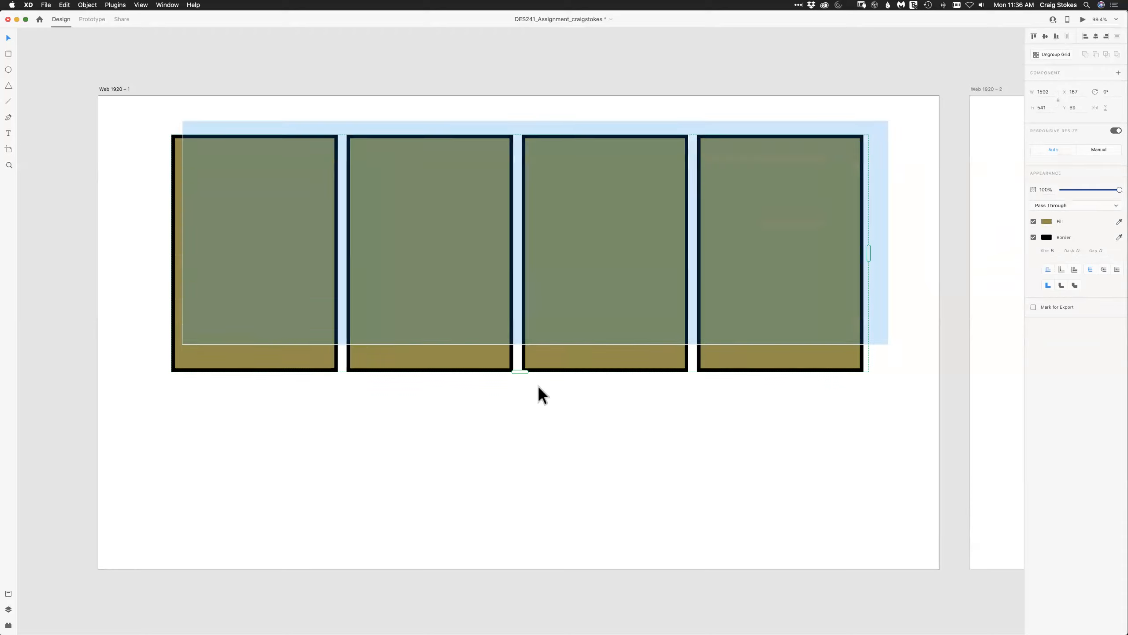
pyautogui.press('Delete')
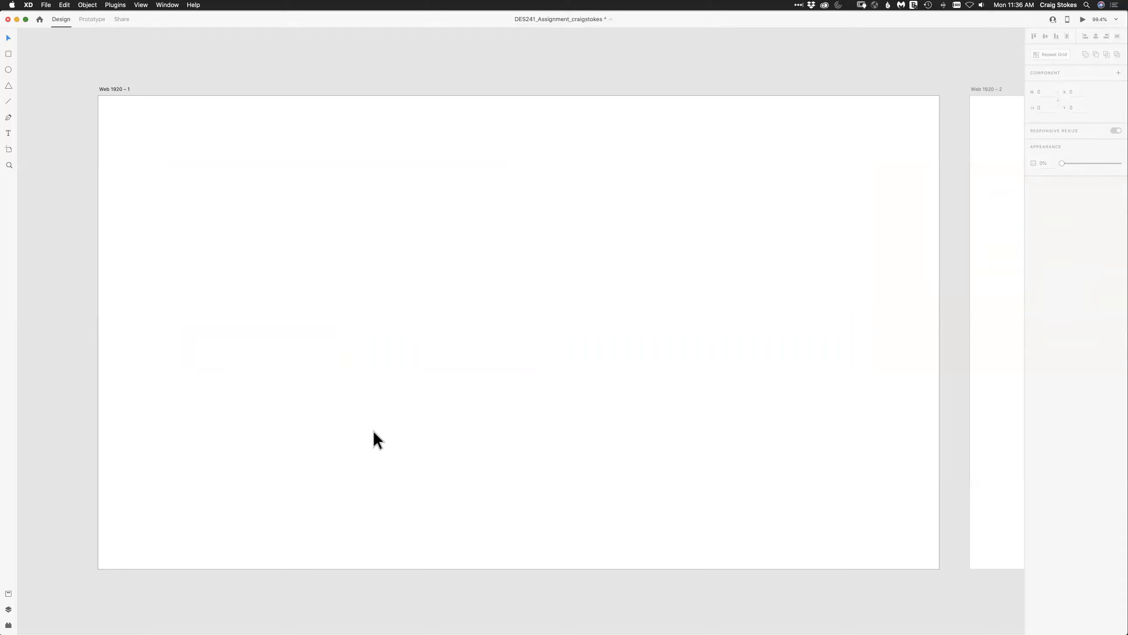
pyautogui.press('super+z')
# Ungroup the restored grid of four and remove all its rectangles except the first.
pyautogui.click(791, 259)
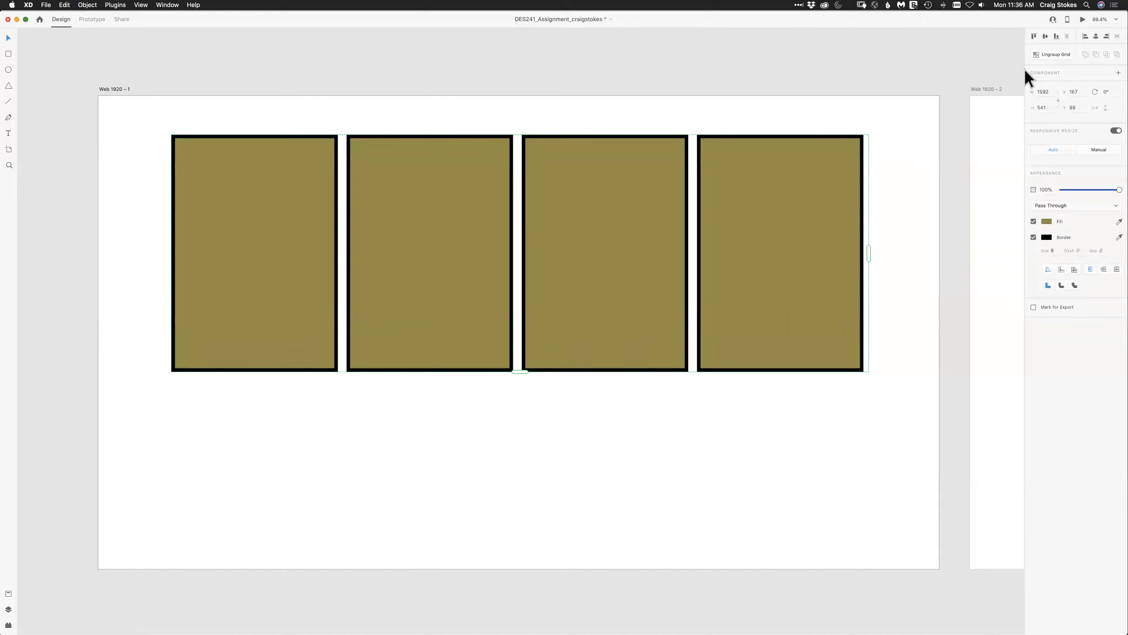
pyautogui.click(1053, 54)
pyautogui.click(464, 182)
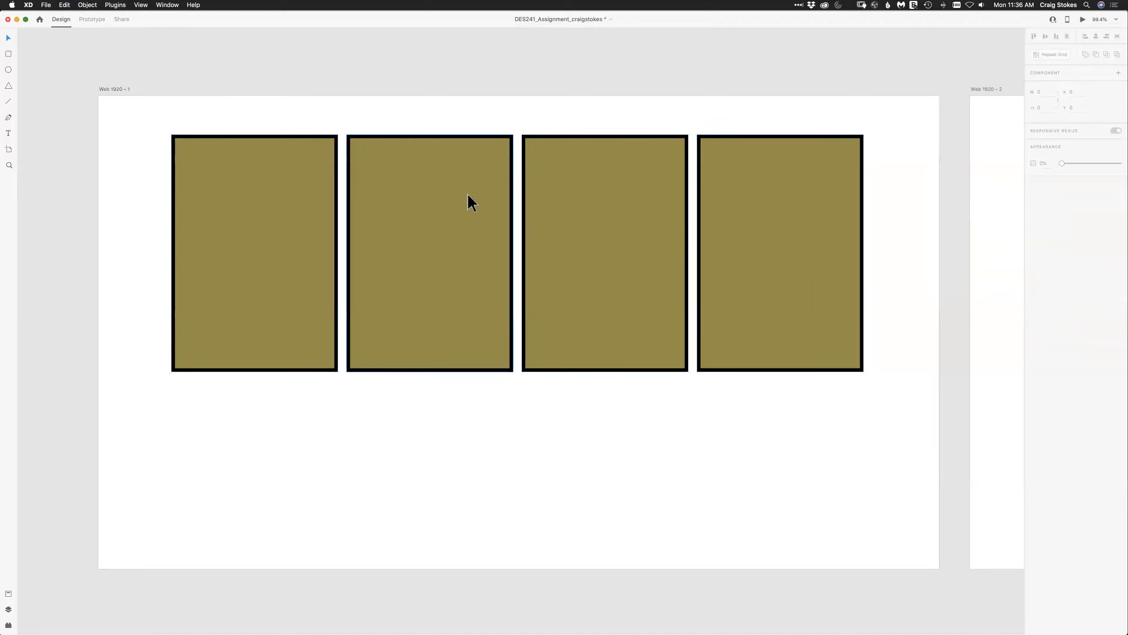
pyautogui.press('Delete')
pyautogui.click(623, 246)
pyautogui.press('Delete')
pyautogui.click(737, 265)
pyautogui.press('Delete')
# Enlarge the remaining rectangle to about 739 by 682 and move it to about X 446, Y 57.
pyautogui.click(336, 311)
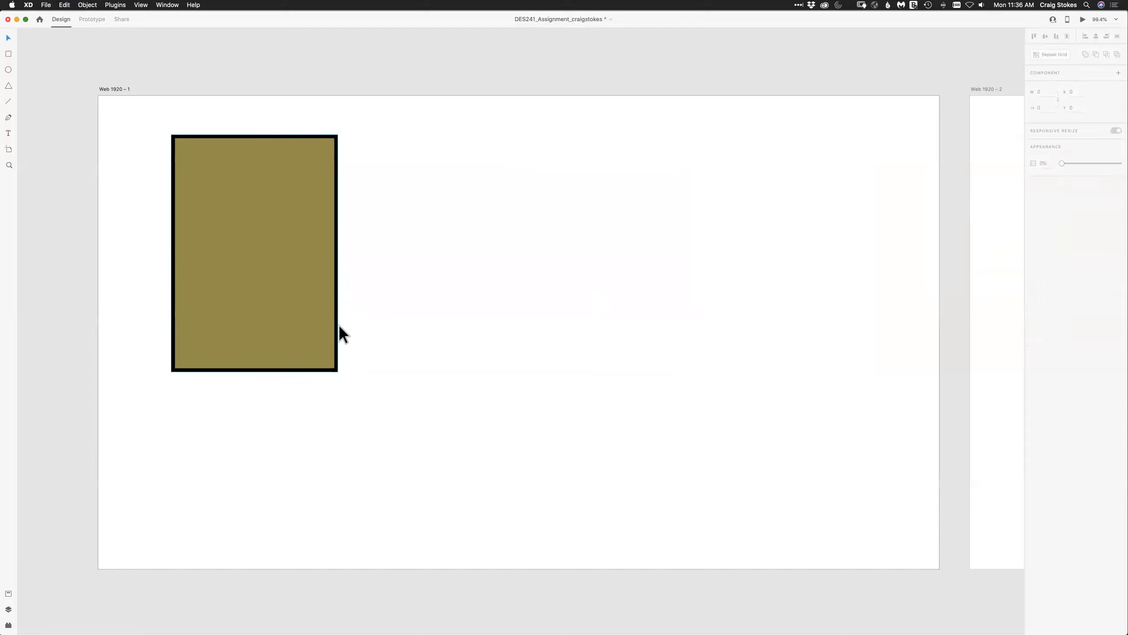
pyautogui.moveTo(336, 371); pyautogui.dragTo(493, 431)
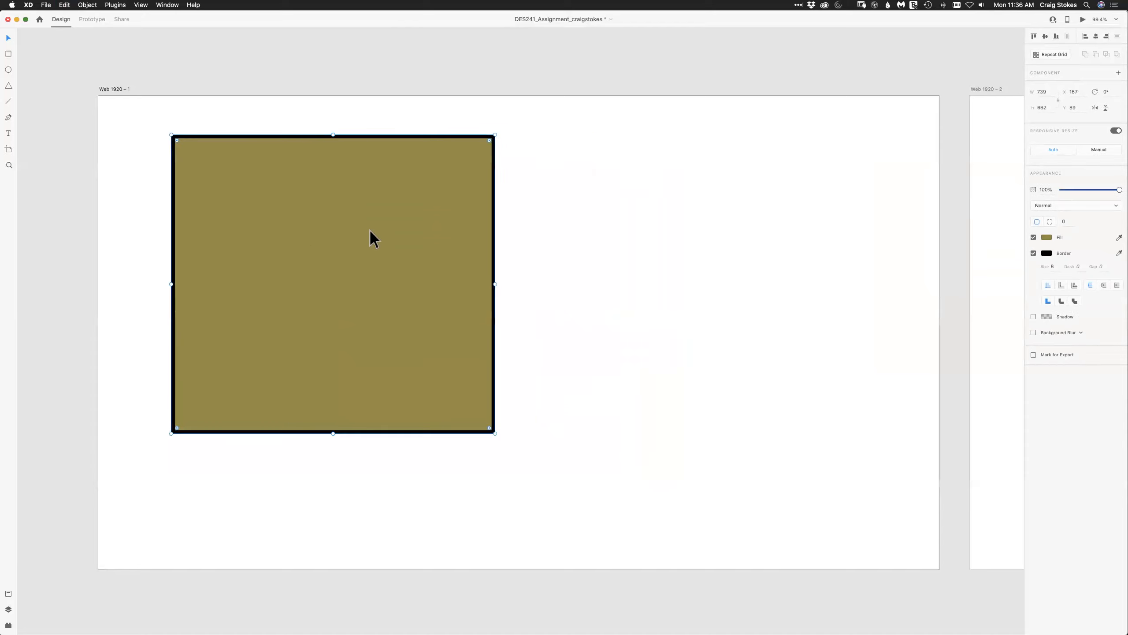
pyautogui.moveTo(371, 237); pyautogui.dragTo(430, 204)
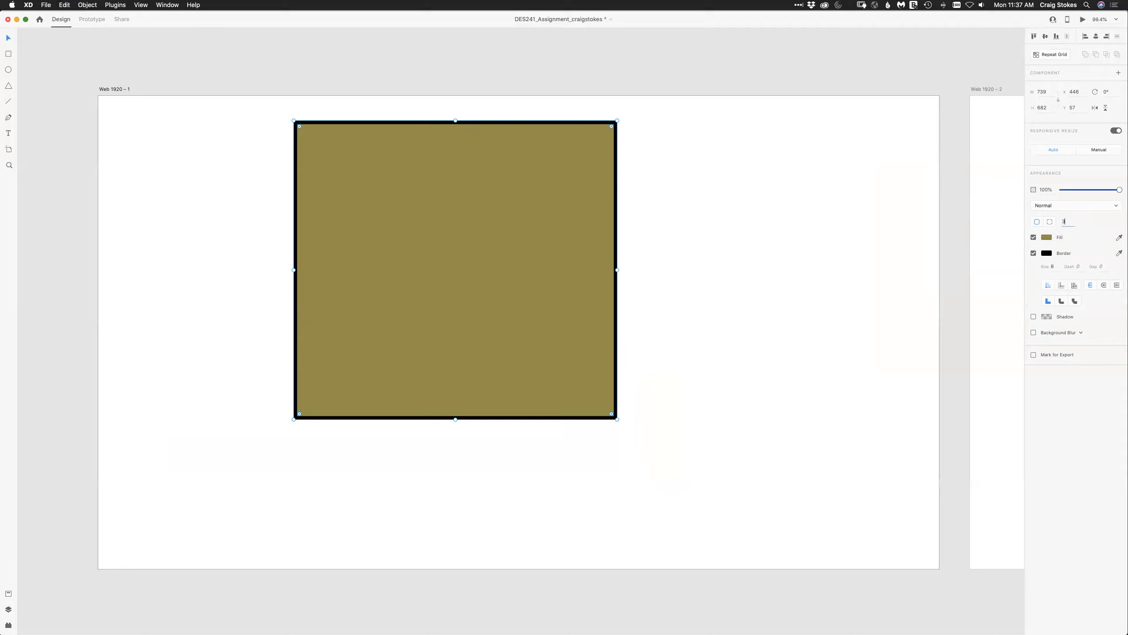
# Round all four corners of the olive rectangle with the same radius of 50.
pyautogui.press('Return')
pyautogui.click(1069, 220)
pyautogui.write('50')
pyautogui.press('Tab')
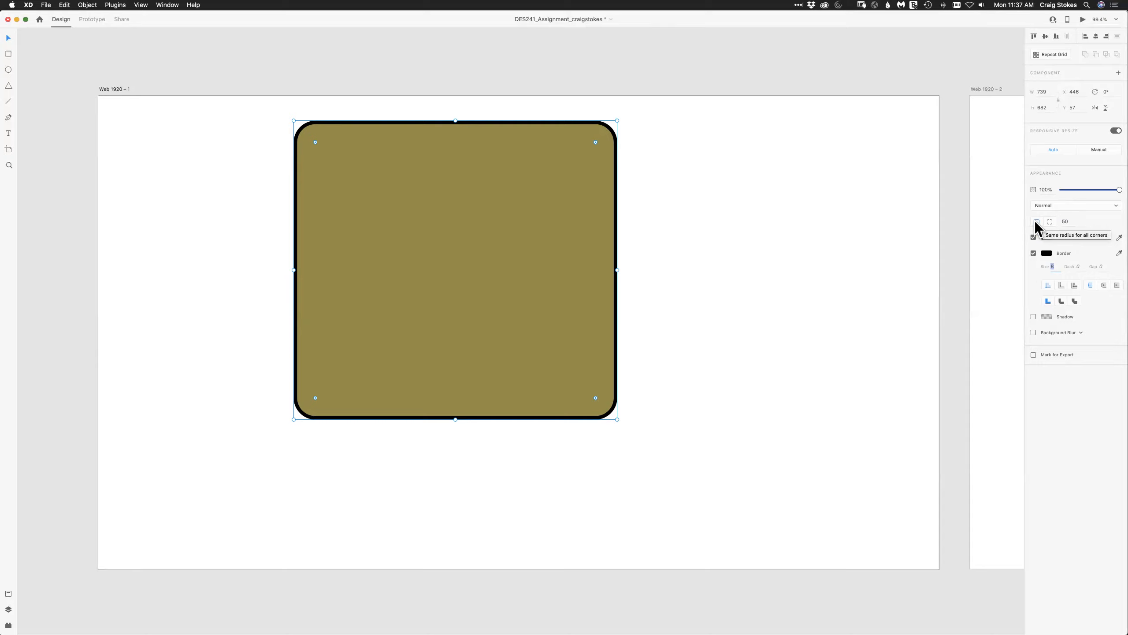
# Switch the rectangle to separate corner radii, setting the top-right corner to 0, the bottom-right to 20 and the bottom-left to 15.
pyautogui.click(1050, 222)
pyautogui.click(1081, 221)
pyautogui.write('0')
pyautogui.press('Tab')
pyautogui.write('2')
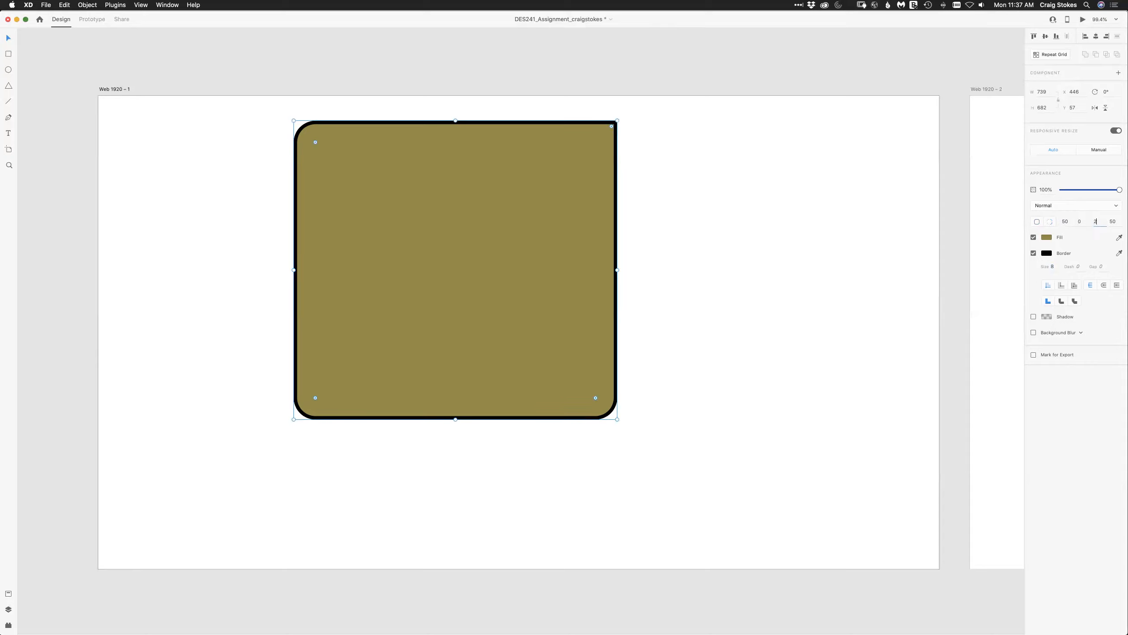
pyautogui.write('0')
pyautogui.press('Tab')
pyautogui.write('15')
pyautogui.press('Tab')
# Set the radii of the rectangle's bottom-left, bottom-right and top-left corners to 0 so that every corner is square.
pyautogui.click(1113, 221)
pyautogui.write('0')
pyautogui.hotkey('shift', 'Tab')
pyautogui.write('0')
pyautogui.hotkey('shift', 'Tab')
pyautogui.hotkey('shift', 'Tab')
pyautogui.click(264, 262)
pyautogui.click(575, 178)
pyautogui.click(1065, 221)
pyautogui.write('0')
pyautogui.press('Return')
# Round all four corners of the rectangle together to a radius of about 78 directly on the artboard.
pyautogui.click(299, 125)
pyautogui.moveTo(299, 125); pyautogui.dragTo(324, 155)
pyautogui.click(239, 169)
pyautogui.click(334, 179)
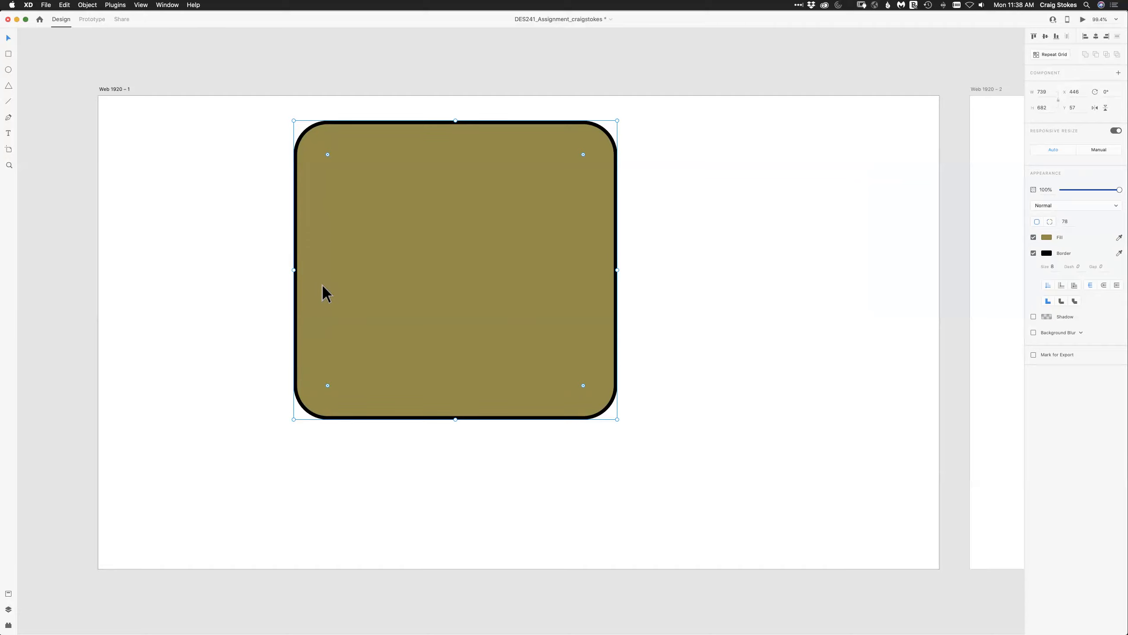
# Delete the rounded olive rectangle and draw a new small rectangle in the upper-left area of Web 1920 – 1.
pyautogui.press('BackSpace')
pyautogui.click(8, 54)
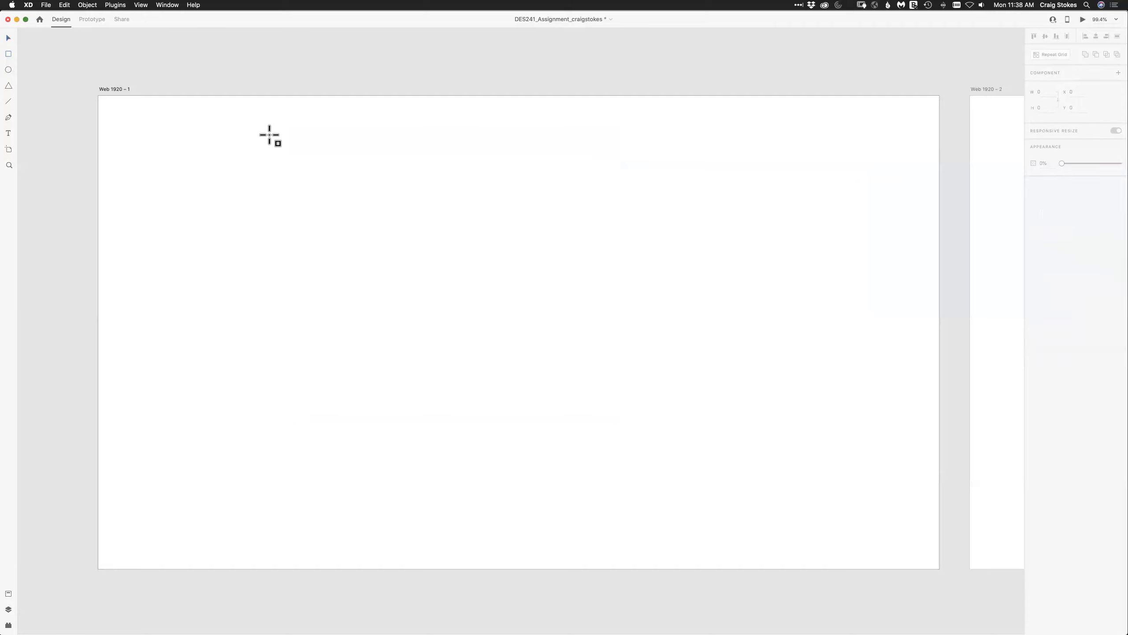
pyautogui.moveTo(240, 156)
pyautogui.mouseDown()
pyautogui.moveTo(489, 401)
pyautogui.moveTo(488, 431)
pyautogui.moveTo(526, 419)
pyautogui.moveTo(521, 430)
pyautogui.moveTo(405, 349)
pyautogui.moveTo(478, 408)
pyautogui.moveTo(406, 353)
pyautogui.moveTo(452, 375)
pyautogui.moveTo(421, 354)
pyautogui.moveTo(446, 370)
pyautogui.moveTo(486, 373)
pyautogui.moveTo(397, 348)
pyautogui.moveTo(448, 379)
pyautogui.moveTo(306, 255)
pyautogui.moveTo(351, 278)
pyautogui.mouseUp()
# Move and enlarge the new rectangle to about 502 by 502, and set its border size to 10.
pyautogui.click(9, 38)
pyautogui.moveTo(299, 265); pyautogui.dragTo(499, 412)
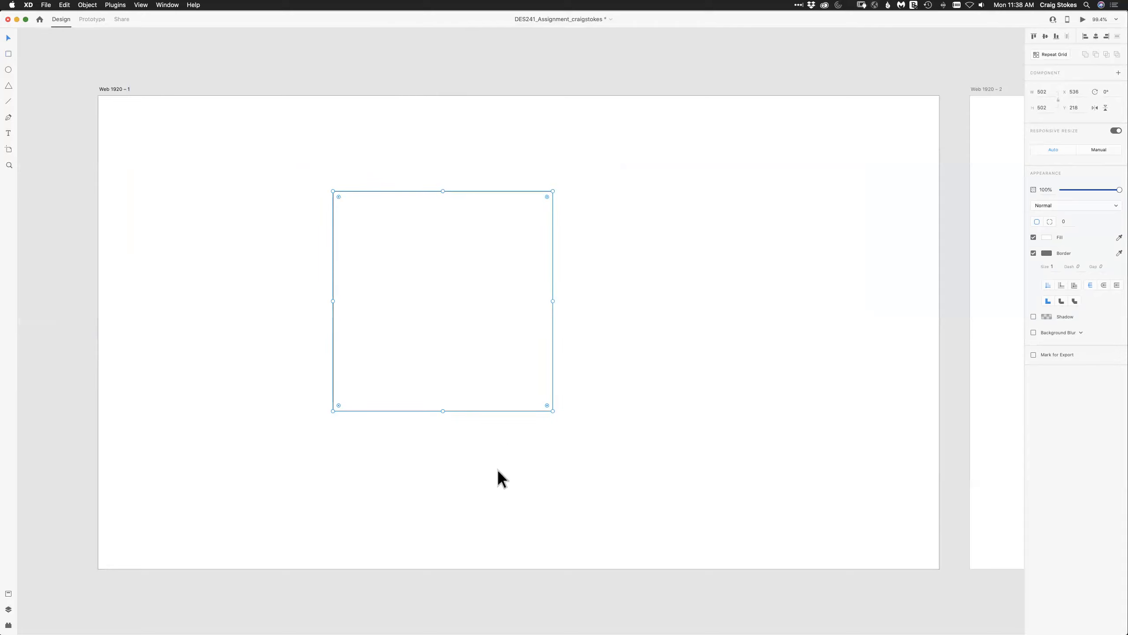
pyautogui.click(1052, 266)
pyautogui.write('1')
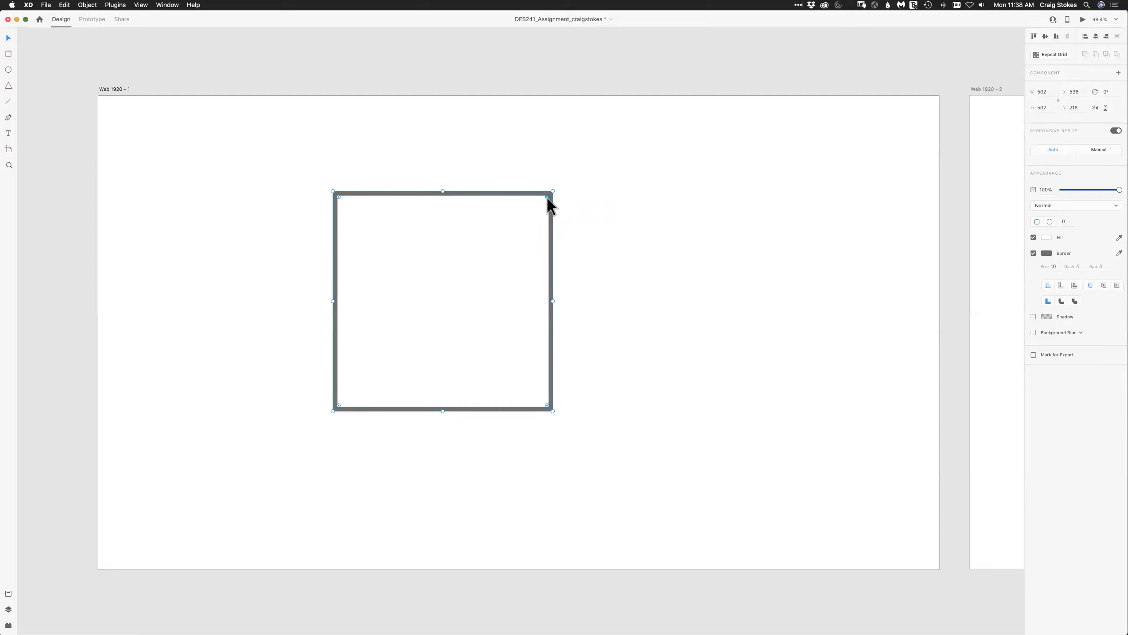
# Round all corners of the square to a radius of about 75, and reset the corner radius to 0.
pyautogui.moveTo(547, 197); pyautogui.dragTo(510, 215)
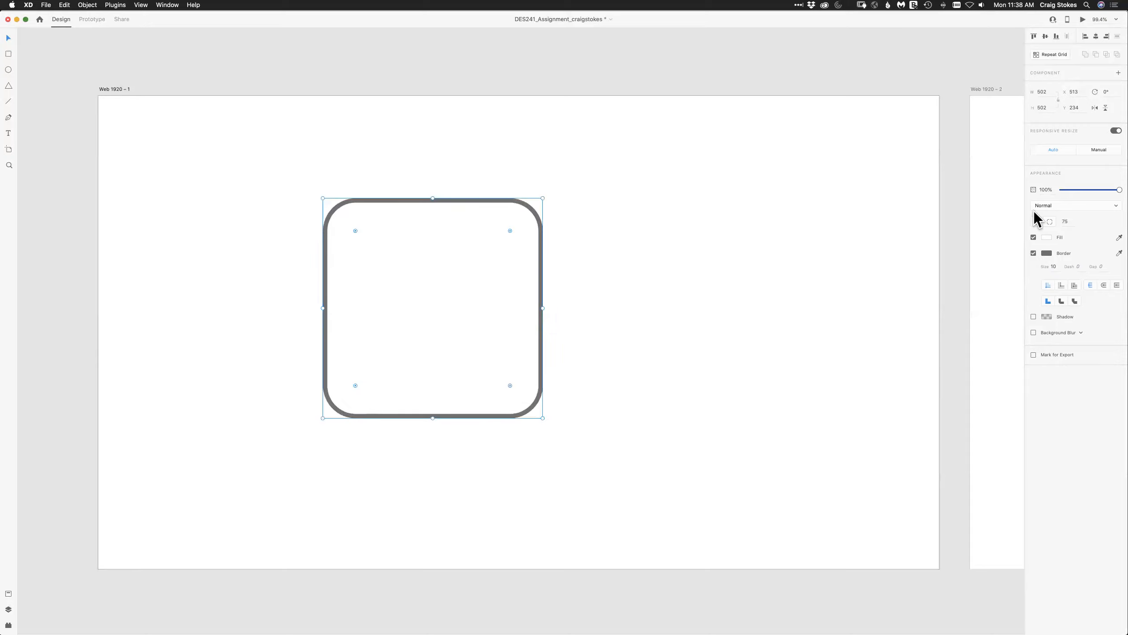
pyautogui.click(1067, 221)
pyautogui.write('0')
pyautogui.press('Tab')
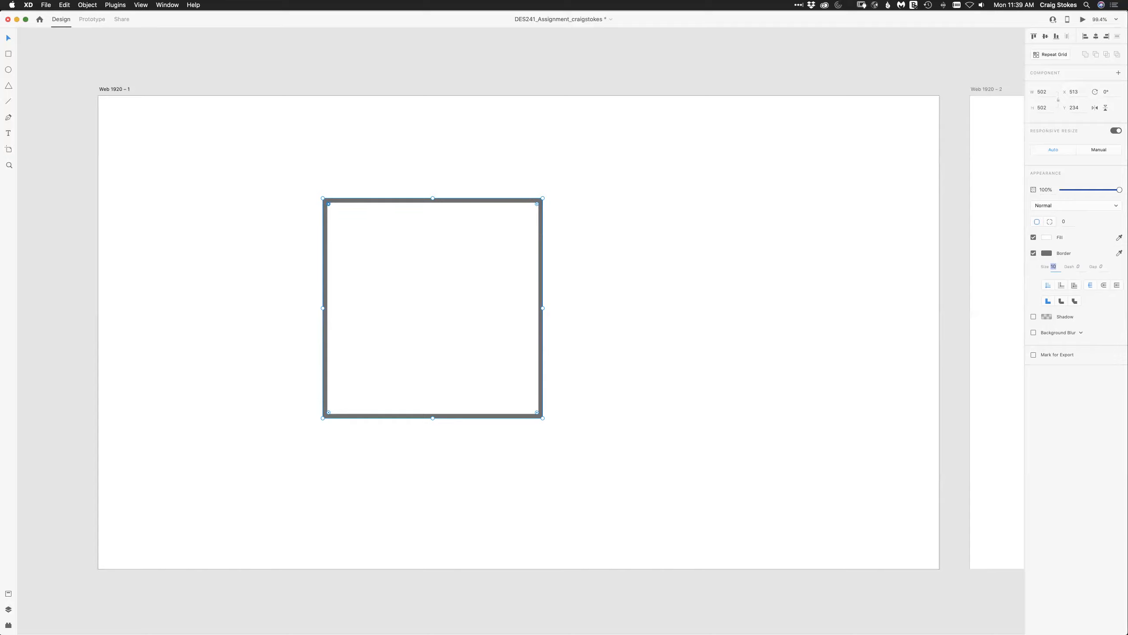
# Round only the square's top-left corner to a radius of about 127, and deselect the shape.
pyautogui.moveTo(329, 204); pyautogui.dragTo(378, 253)
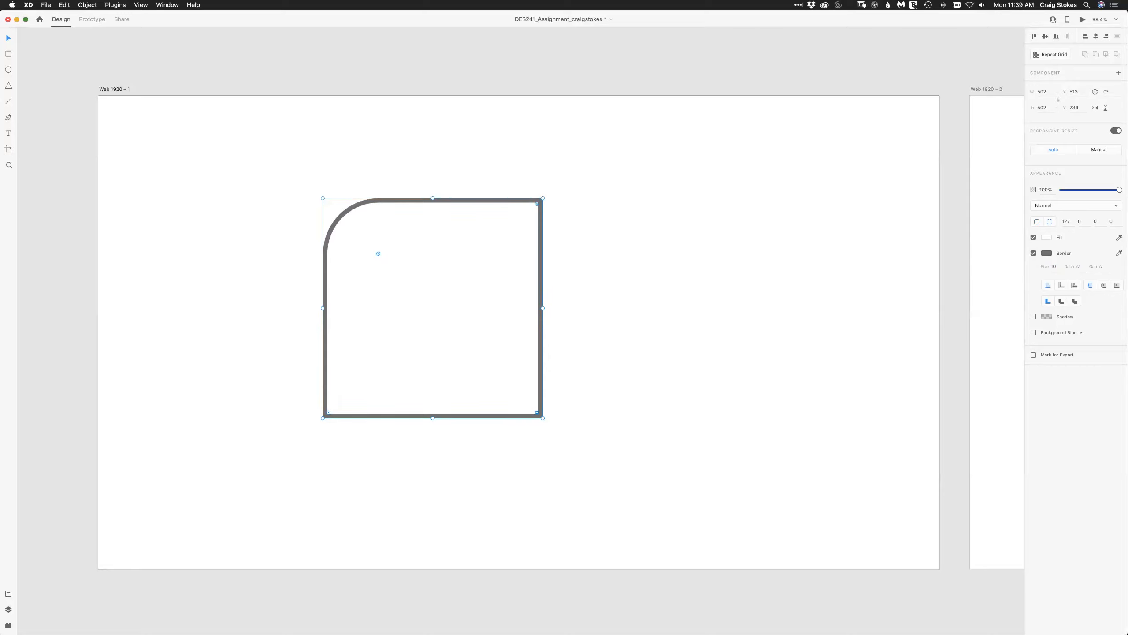
pyautogui.click(1066, 221)
pyautogui.click(640, 302)
# Open path editing on the square to view its anchor points, and return to the normal object selection.
pyautogui.click(462, 307)
pyautogui.doubleClick(461, 307)
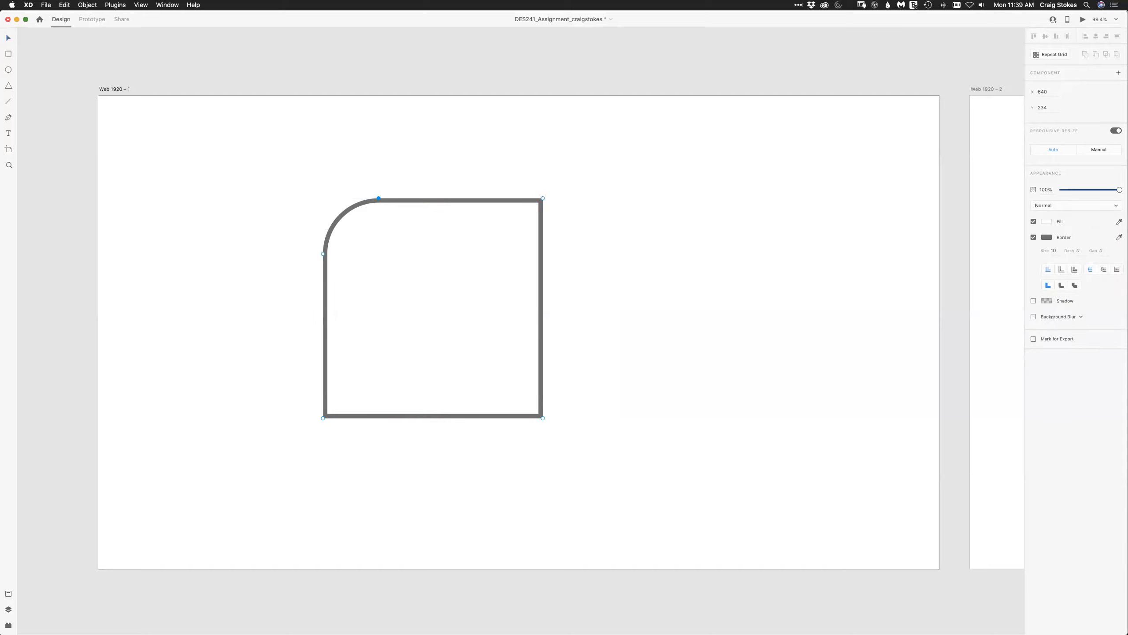
pyautogui.press('Escape')
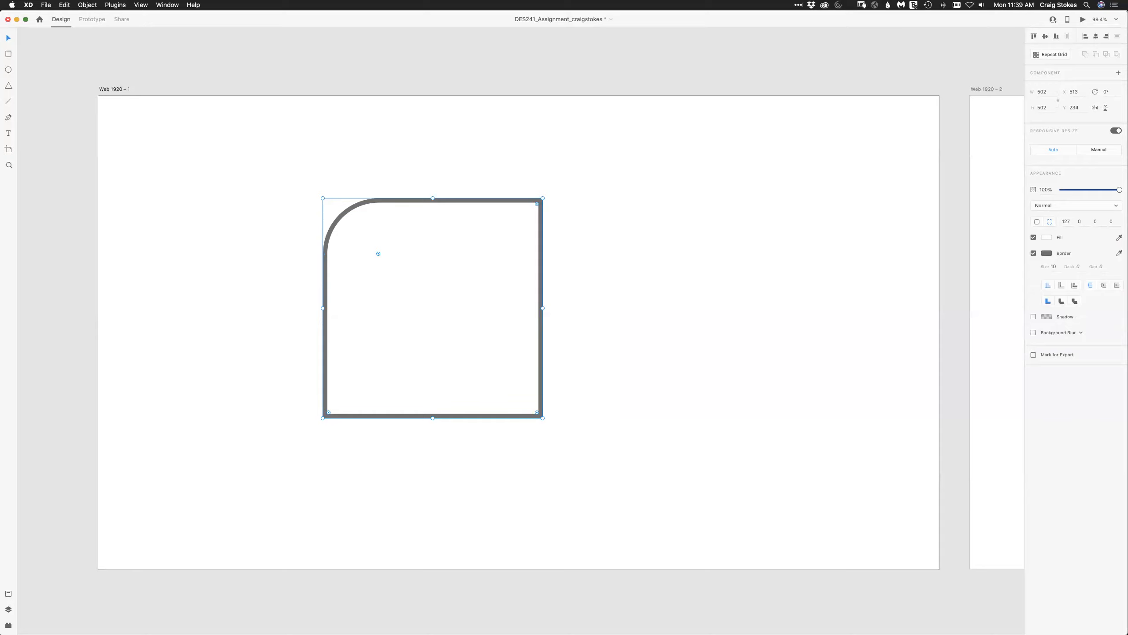